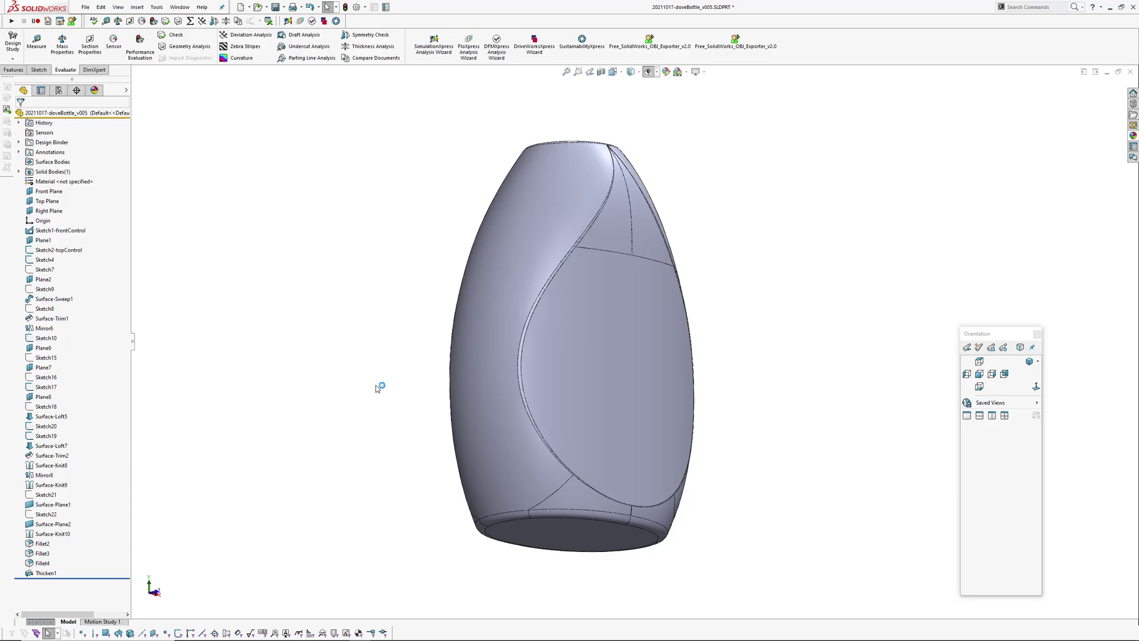
- Roll the model history back to just before Plane1, so only Sketch1-frontControl remains active
{"action": "middle_click_drag", "start_coordinate": [502, 379], "coordinate": [686, 417]}
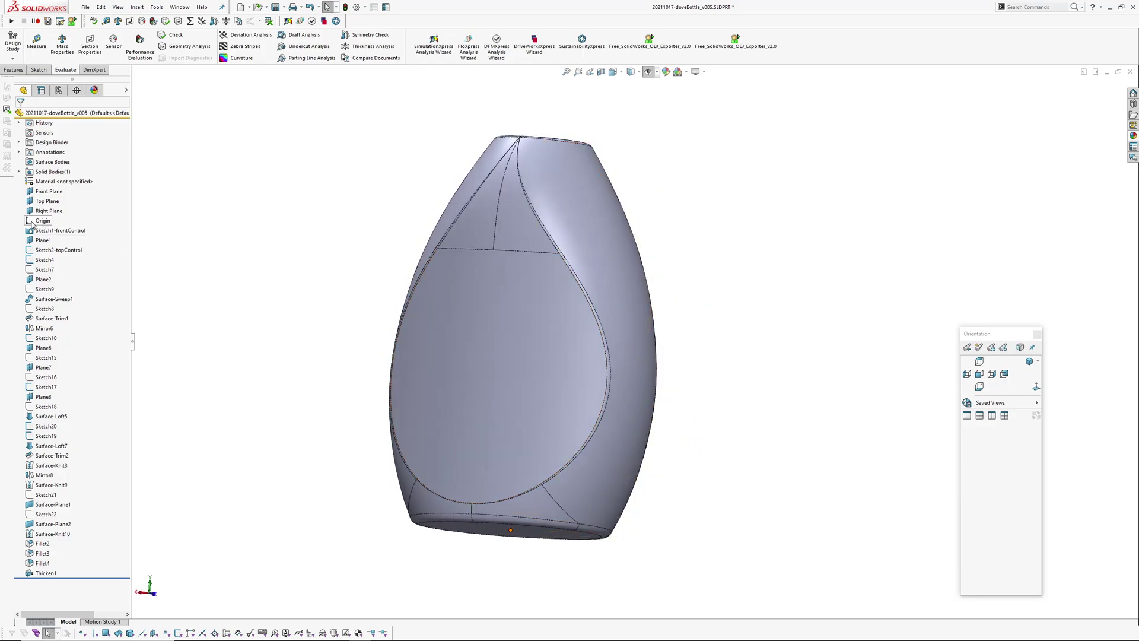
{"action": "left_click", "coordinate": [42, 240]}
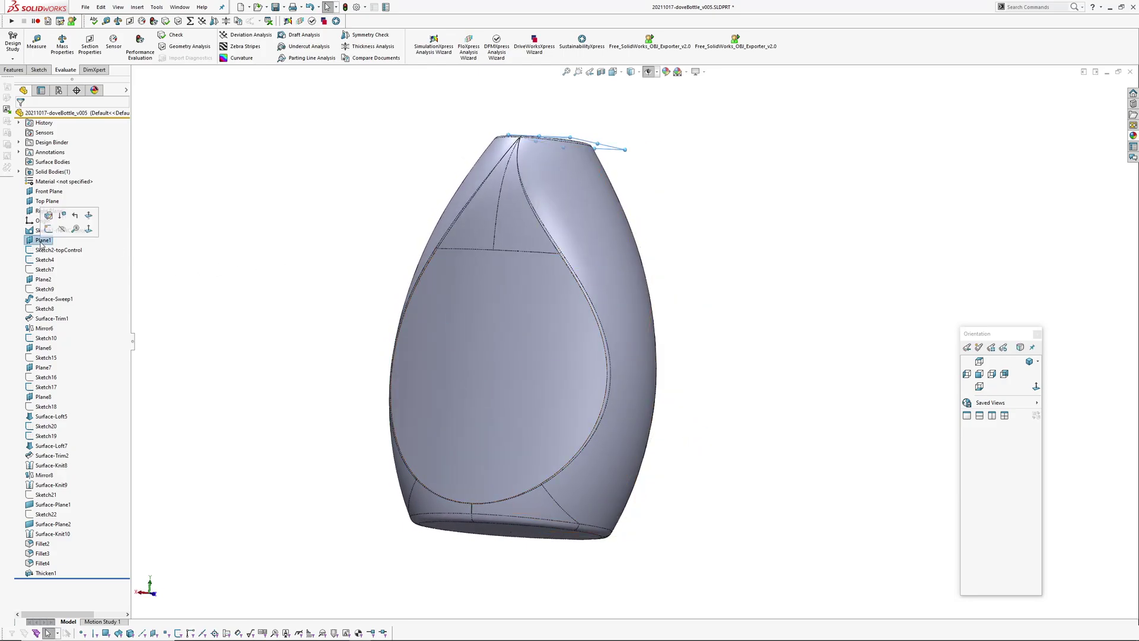
{"action": "left_click", "coordinate": [75, 218]}
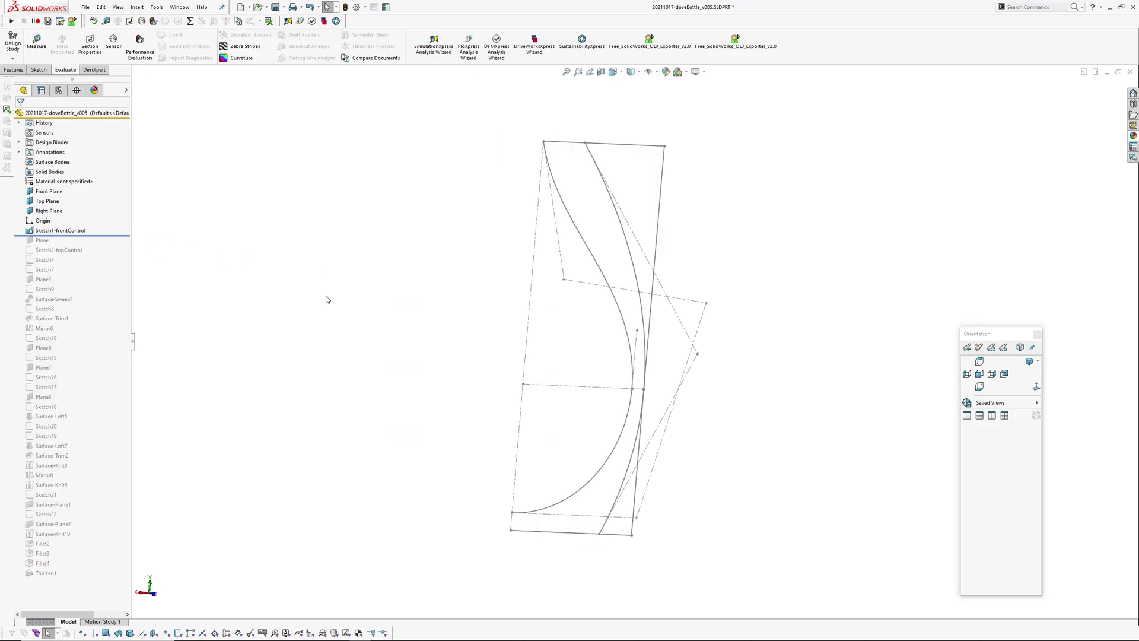
- Open Sketch1-frontControl for editing and orient the view normal to the sketch
{"action": "mouse_move", "coordinate": [407, 298]}
{"action": "middle_mouse_down"}
{"action": "mouse_move", "coordinate": [482, 305]}
{"action": "mouse_move", "coordinate": [287, 285]}
{"action": "middle_mouse_up"}
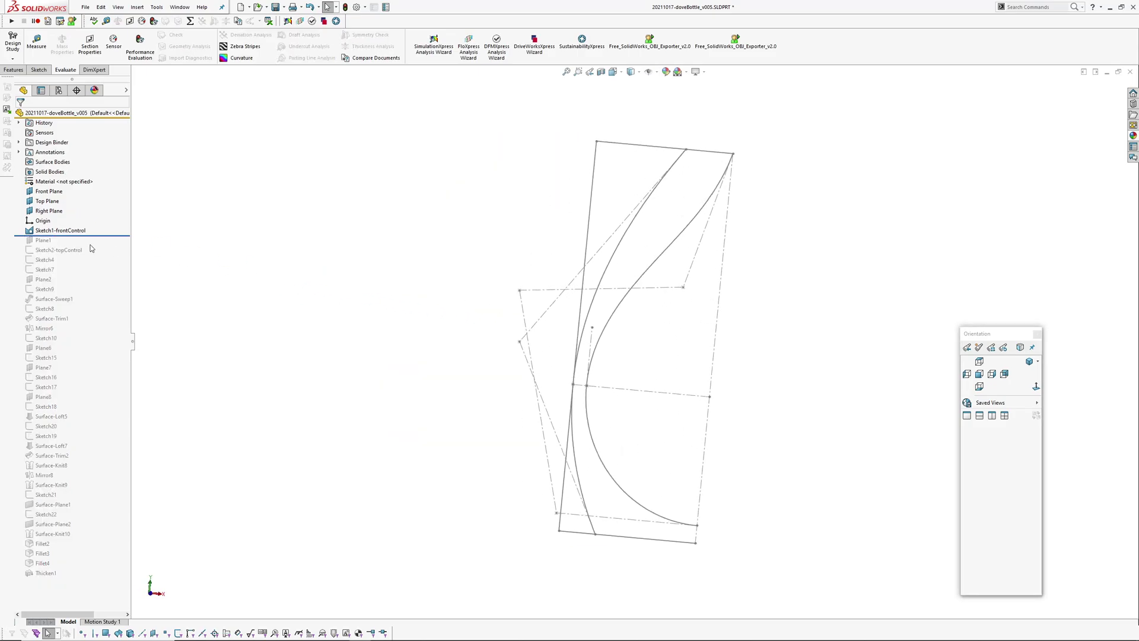
{"action": "left_click", "coordinate": [42, 231]}
{"action": "left_click", "coordinate": [43, 231]}
{"action": "left_click", "coordinate": [47, 204]}
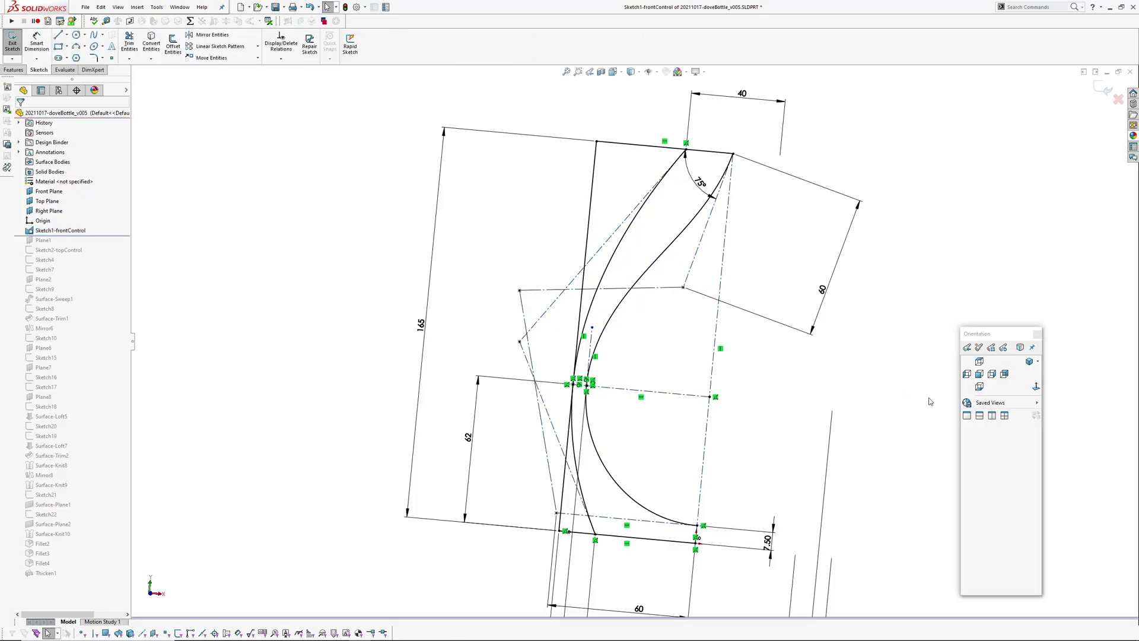
{"action": "left_click", "coordinate": [1035, 386]}
{"action": "scroll", "coordinate": [675, 485], "scroll_direction": "down", "scroll_amount": 3}
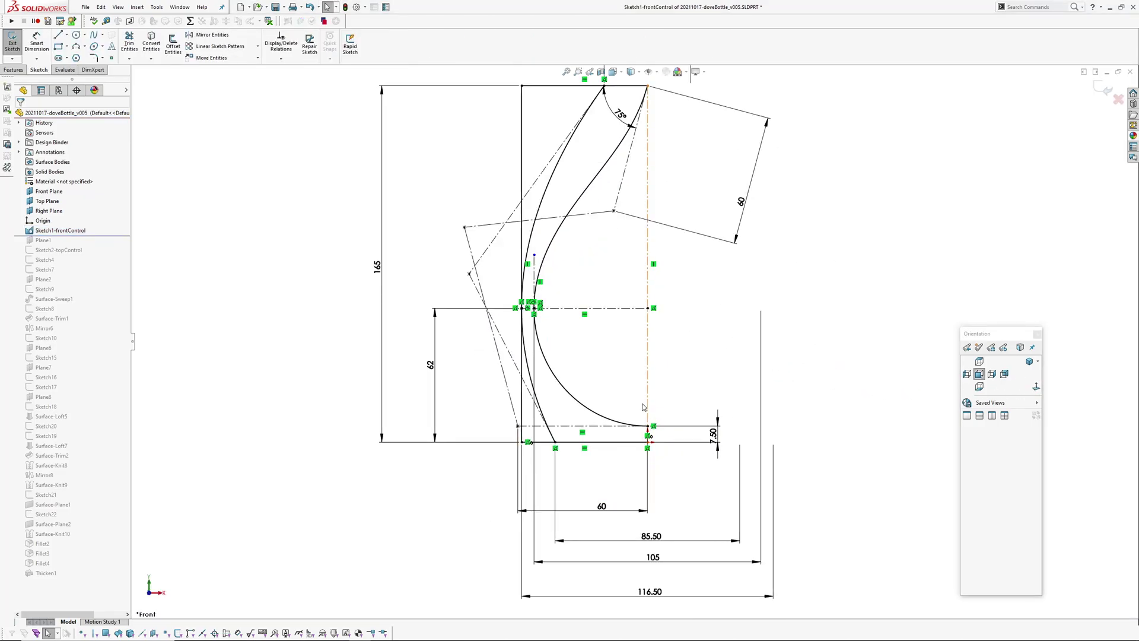
- Examine the outer style spline's endpoints, control polygon and contact with the outer vertical line, comparing it with the inner spline
{"action": "left_click", "coordinate": [542, 414]}
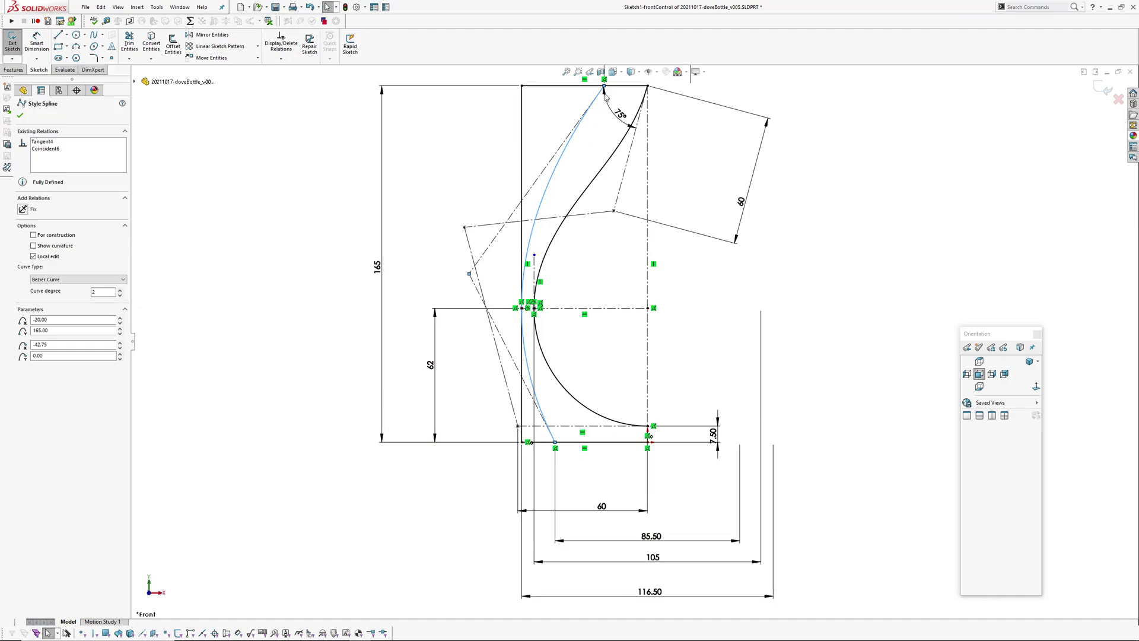
{"action": "key", "text": "z"}
{"action": "middle_click_drag", "start_coordinate": [610, 179], "coordinate": [602, 196], "text": "ctrl"}
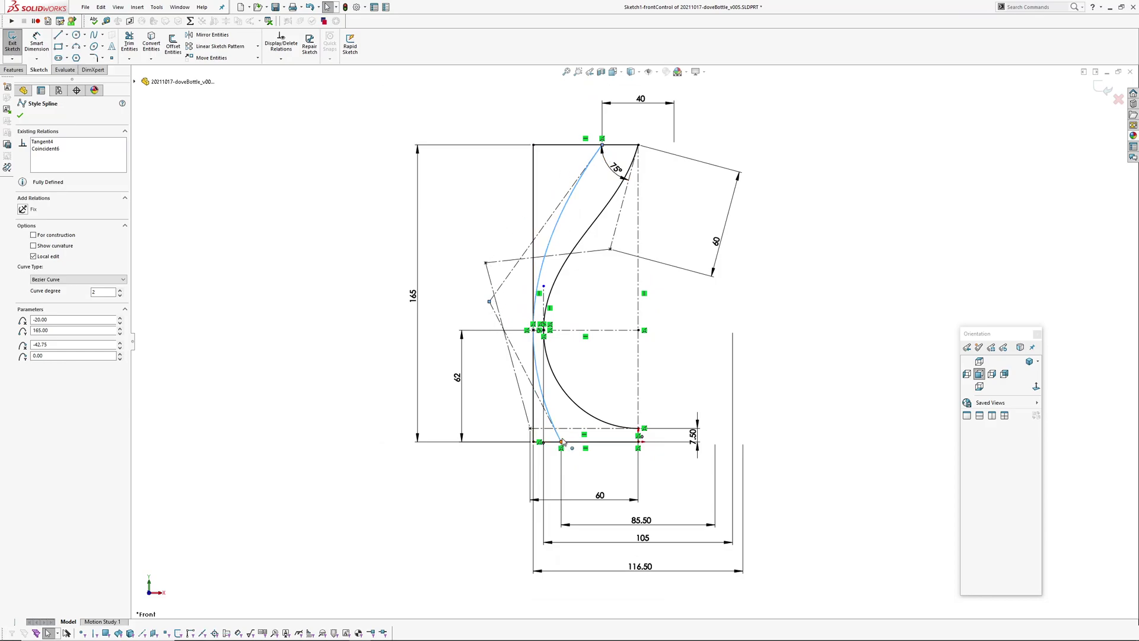
{"action": "left_click", "coordinate": [586, 378]}
{"action": "middle_click_drag", "start_coordinate": [583, 374], "coordinate": [562, 363], "text": "ctrl"}
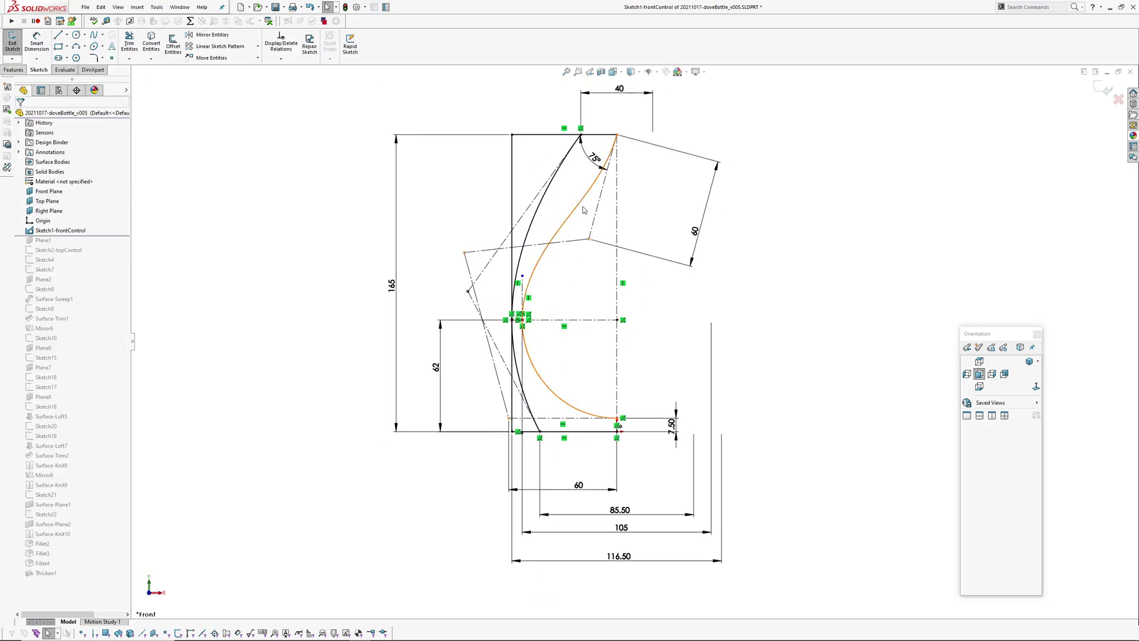
{"action": "scroll", "coordinate": [585, 209], "scroll_direction": "down", "scroll_amount": 4}
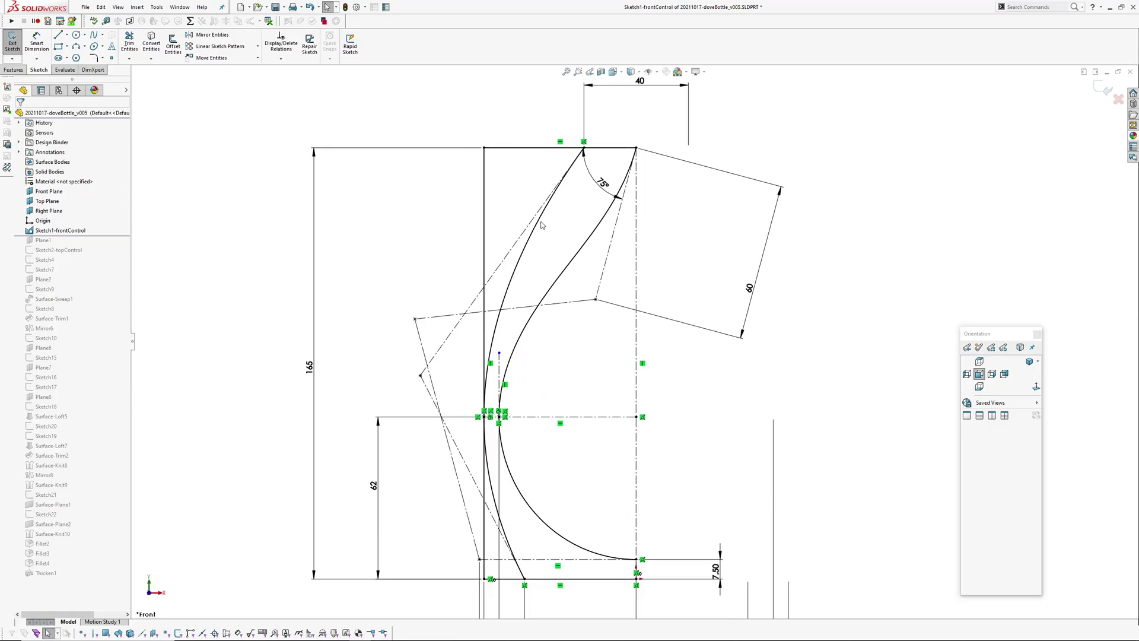
{"action": "left_click", "coordinate": [539, 227]}
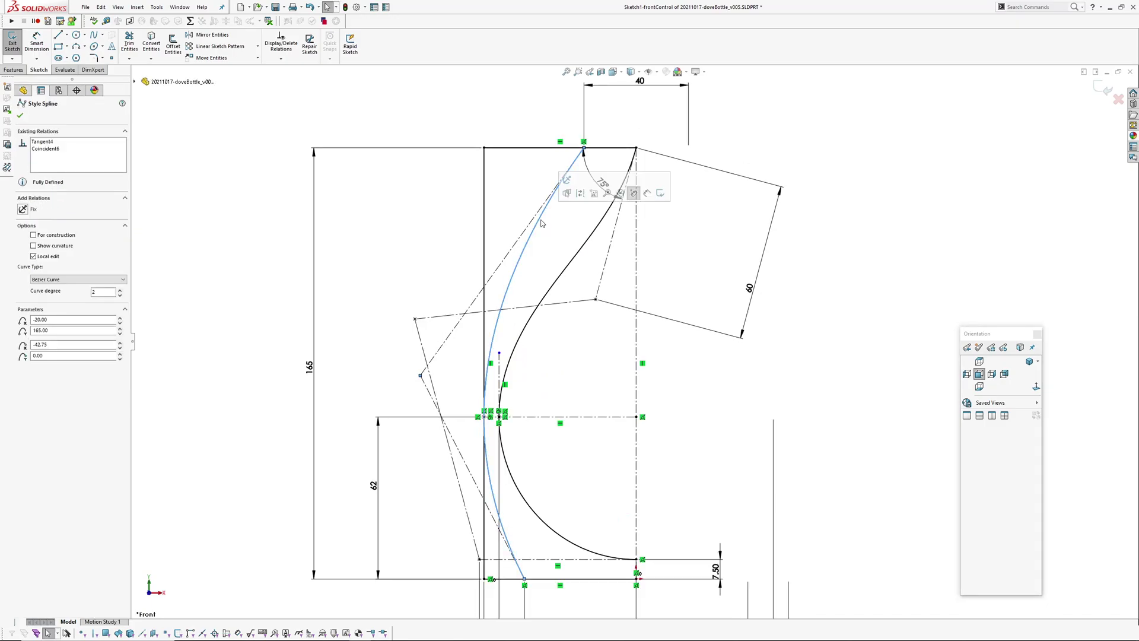
{"action": "left_click", "coordinate": [607, 164]}
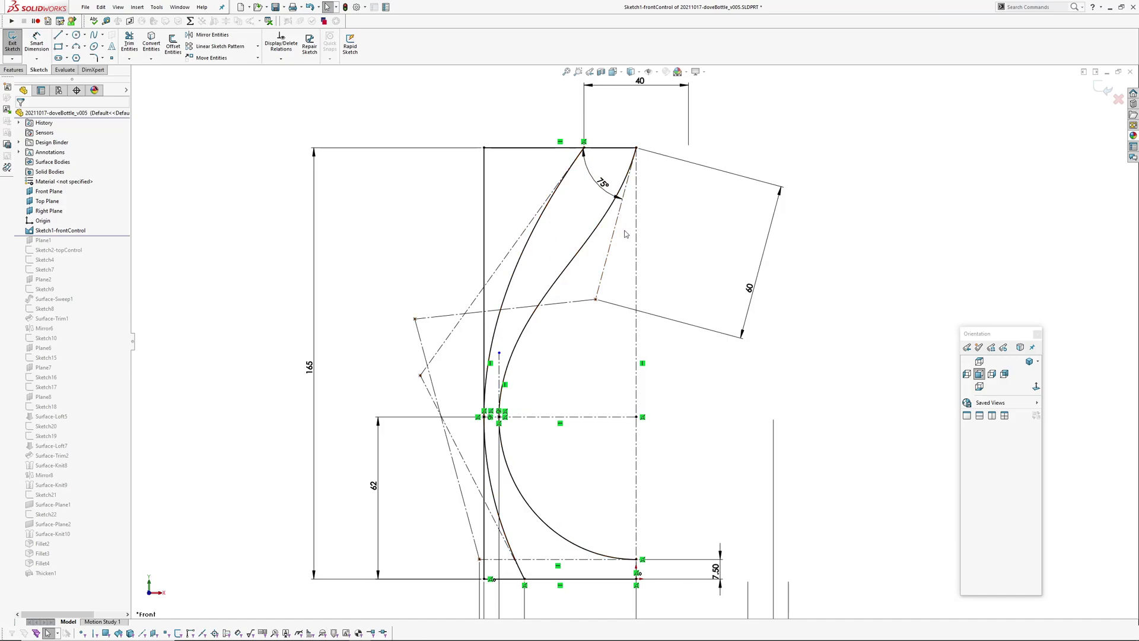
{"action": "scroll", "coordinate": [623, 226], "scroll_direction": "down", "scroll_amount": 1}
{"action": "mouse_move", "coordinate": [623, 226]}
{"action": "middle_mouse_down", "text": "ctrl"}
{"action": "mouse_move", "coordinate": [621, 238]}
{"action": "mouse_move", "coordinate": [601, 231]}
{"action": "middle_mouse_up", "text": "ctrl"}
{"action": "left_click", "coordinate": [537, 215]}
{"action": "middle_click_drag", "start_coordinate": [531, 286], "coordinate": [559, 193], "text": "ctrl"}
{"action": "scroll", "coordinate": [513, 347], "scroll_direction": "down", "scroll_amount": 2}
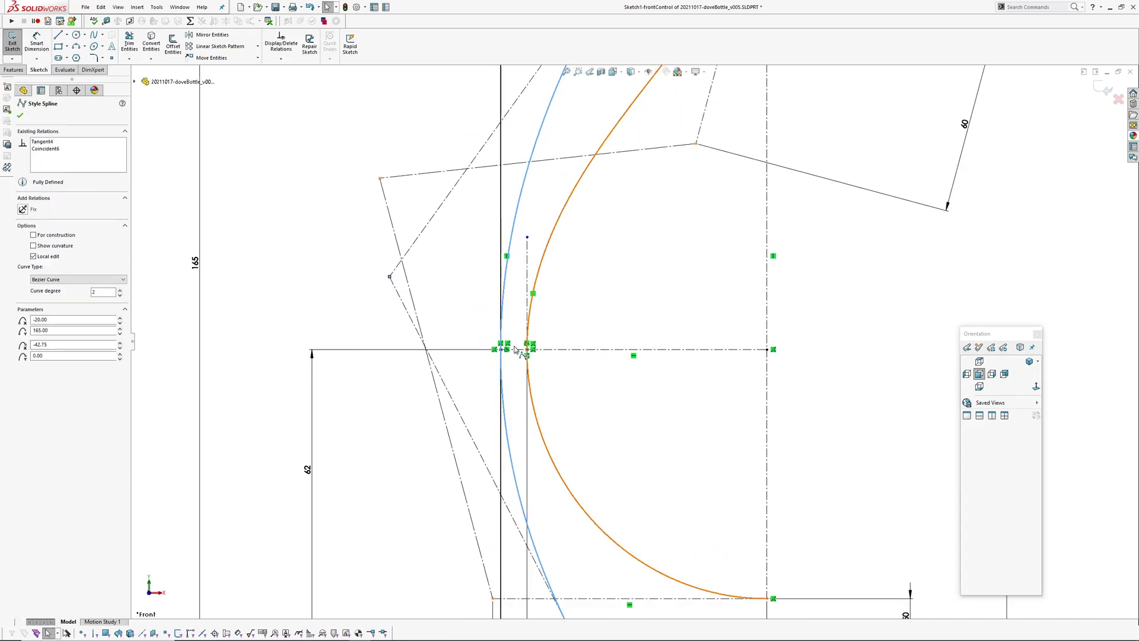
{"action": "middle_click_drag", "start_coordinate": [523, 368], "coordinate": [463, 362], "text": "ctrl"}
{"action": "scroll", "coordinate": [463, 363], "scroll_direction": "up", "scroll_amount": 1}
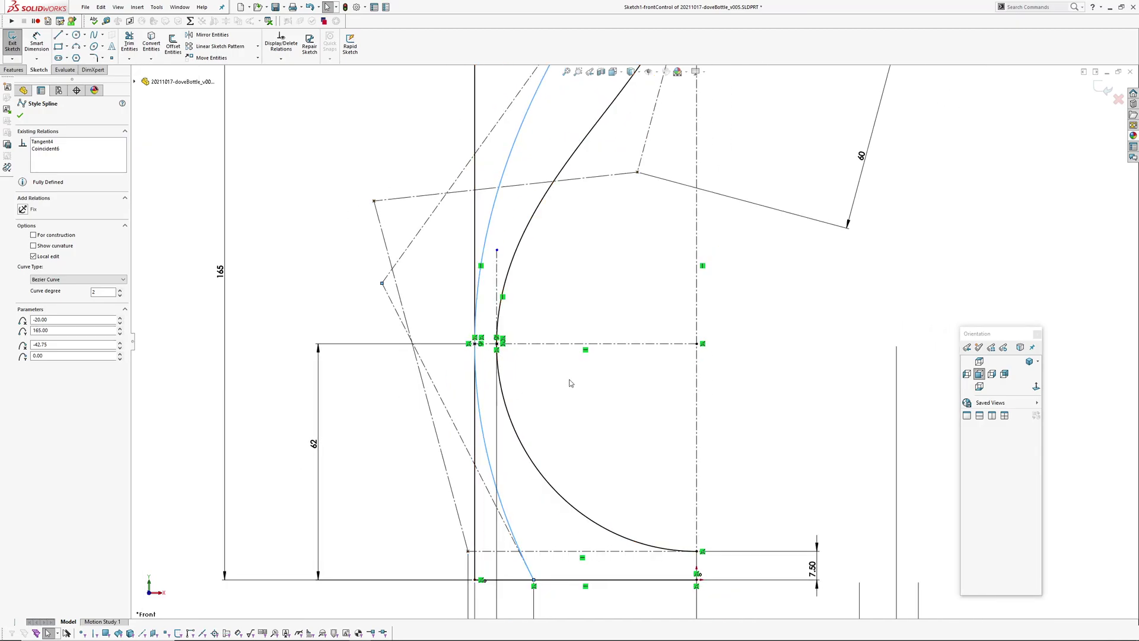
{"action": "middle_click_drag", "start_coordinate": [551, 385], "coordinate": [552, 379], "text": "ctrl"}
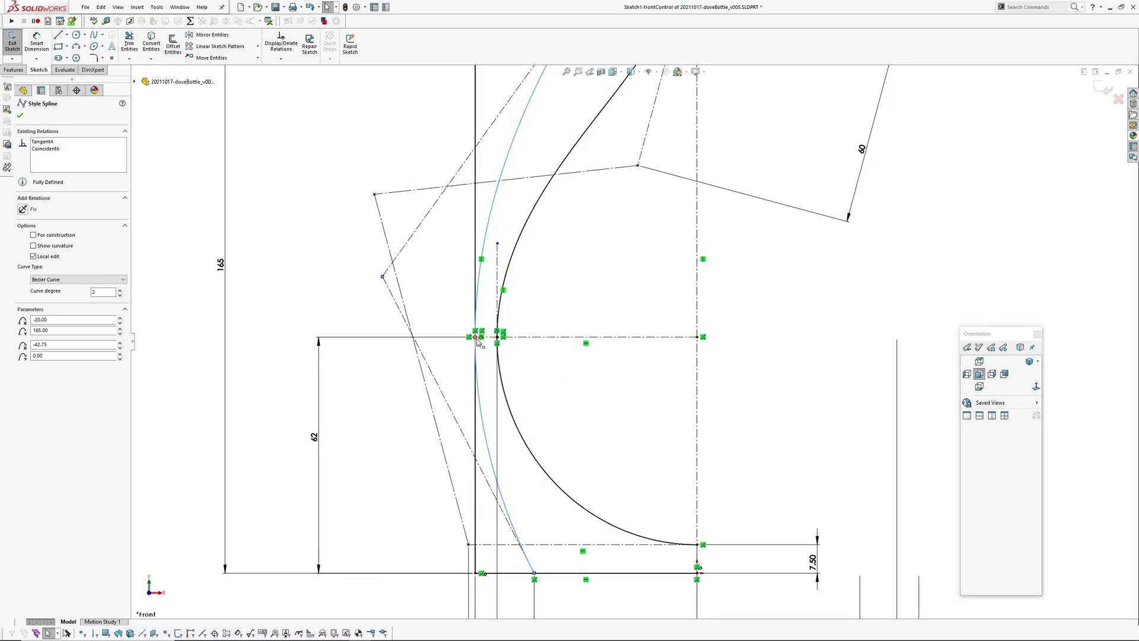
- Review the relations of the outer vertical line and outer style spline, including the spline's coincident relation at the 62 mm height
{"action": "left_click", "coordinate": [476, 248]}
{"action": "key", "text": "f"}
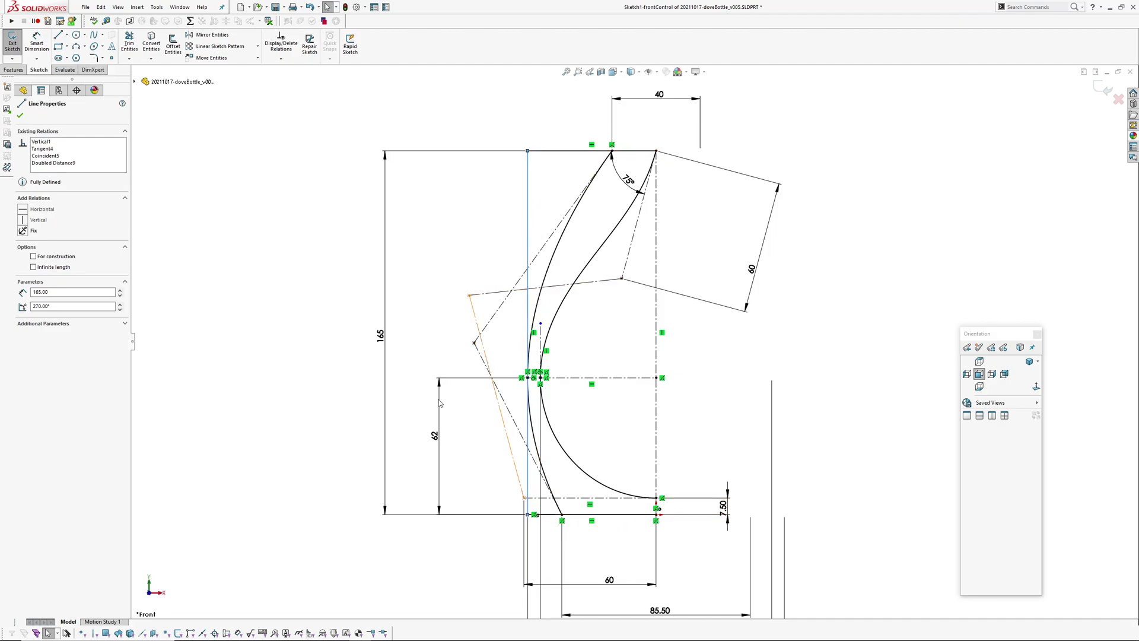
{"action": "scroll", "coordinate": [549, 433], "scroll_direction": "down", "scroll_amount": 3}
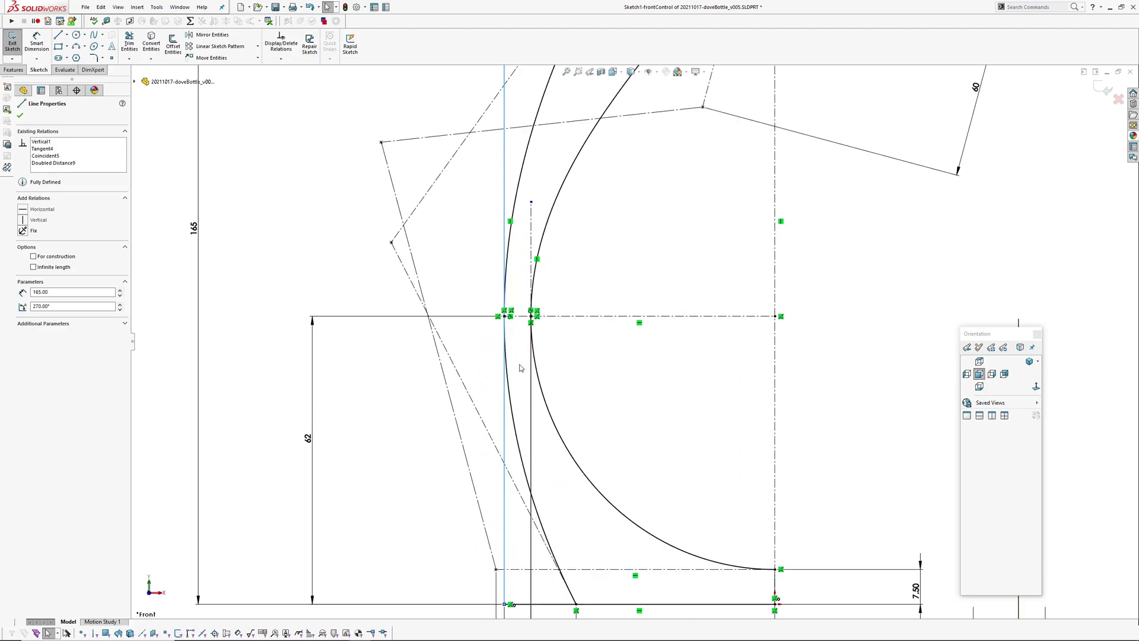
{"action": "left_click", "coordinate": [511, 406]}
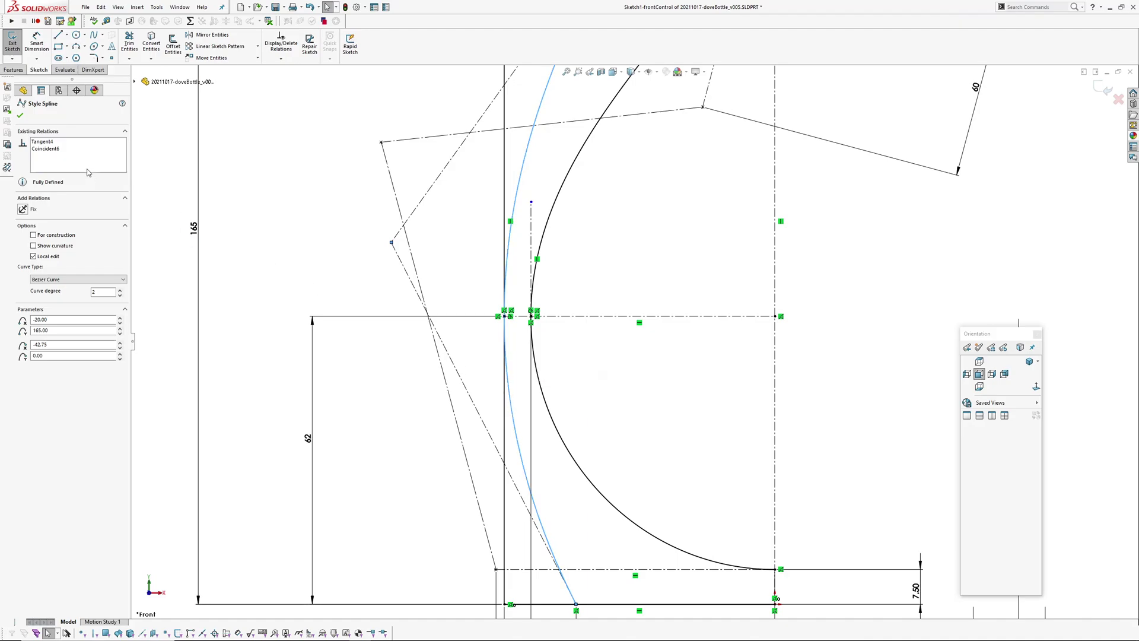
{"action": "left_click", "coordinate": [57, 150]}
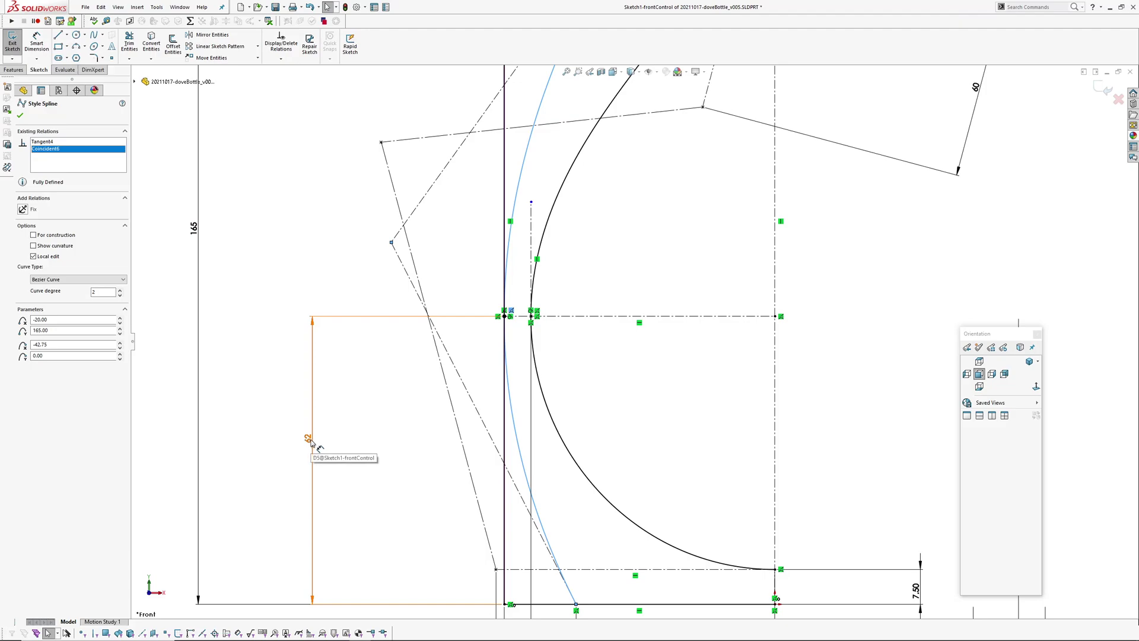
{"action": "left_click", "coordinate": [396, 403]}
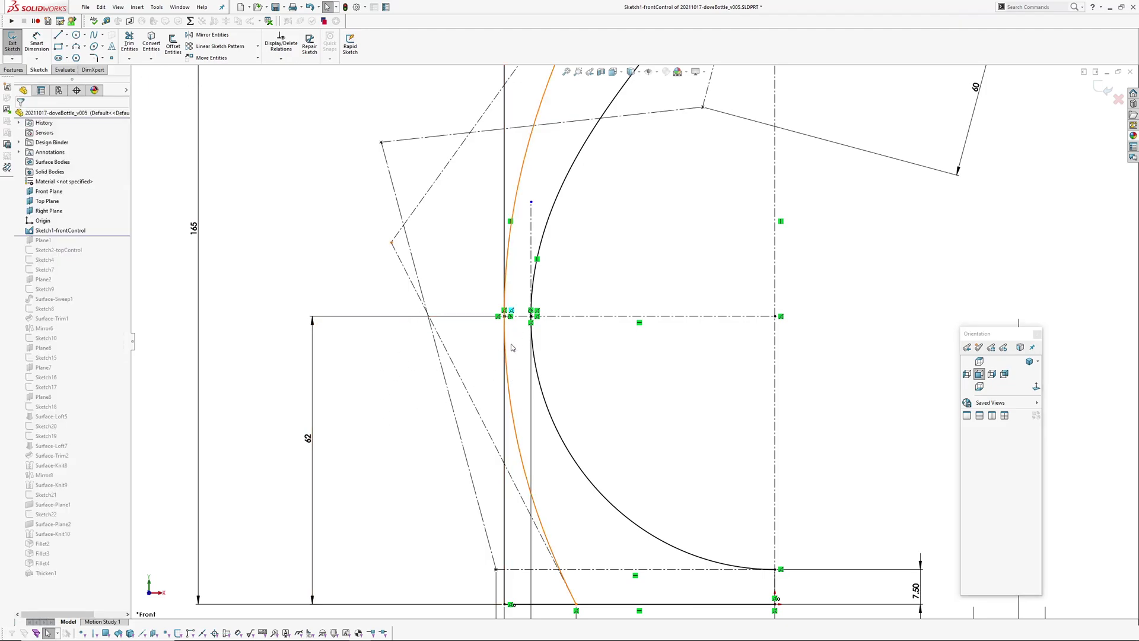
{"action": "left_click", "coordinate": [510, 408]}
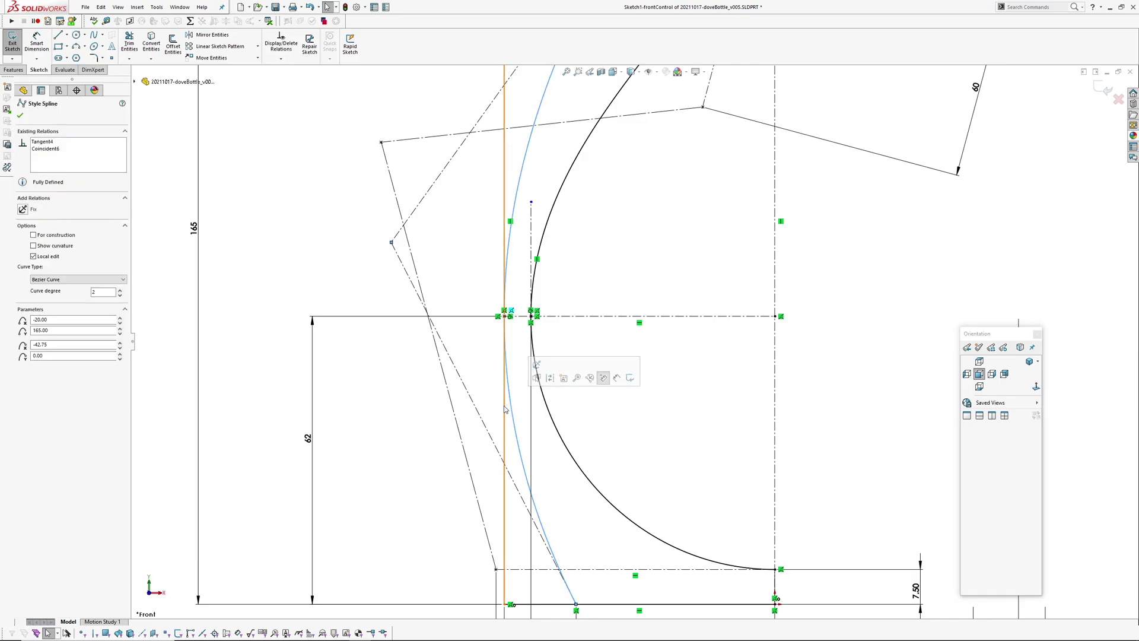
{"action": "left_click", "coordinate": [505, 409]}
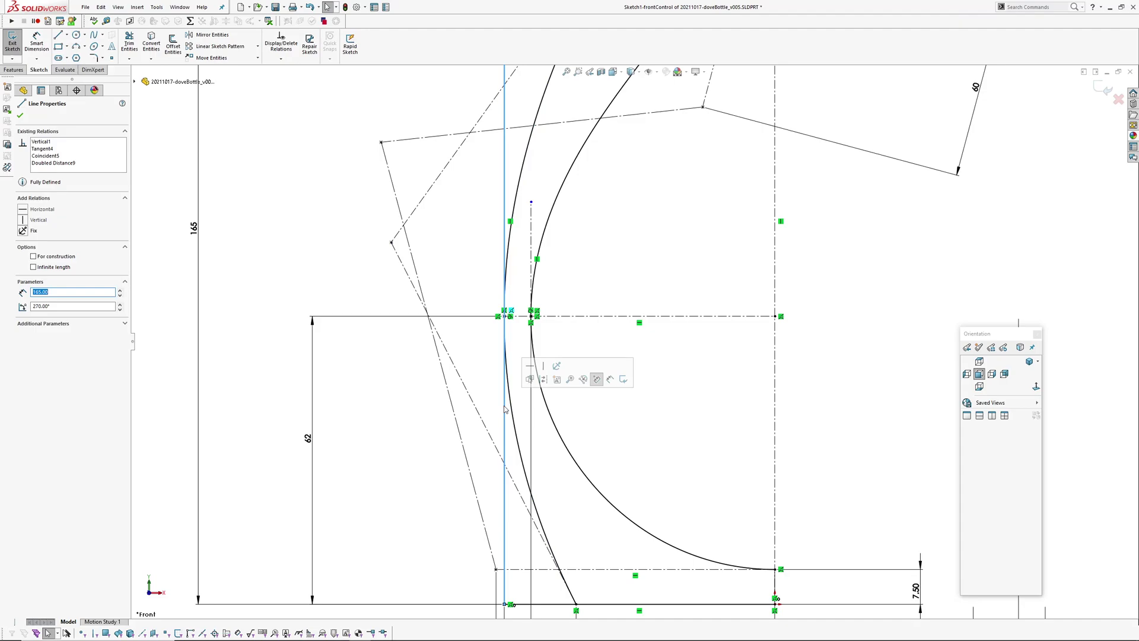
{"action": "scroll", "coordinate": [505, 409], "scroll_direction": "up", "scroll_amount": 1}
{"action": "middle_click_drag", "start_coordinate": [510, 410], "coordinate": [481, 404], "text": "ctrl"}
{"action": "left_click", "coordinate": [429, 453]}
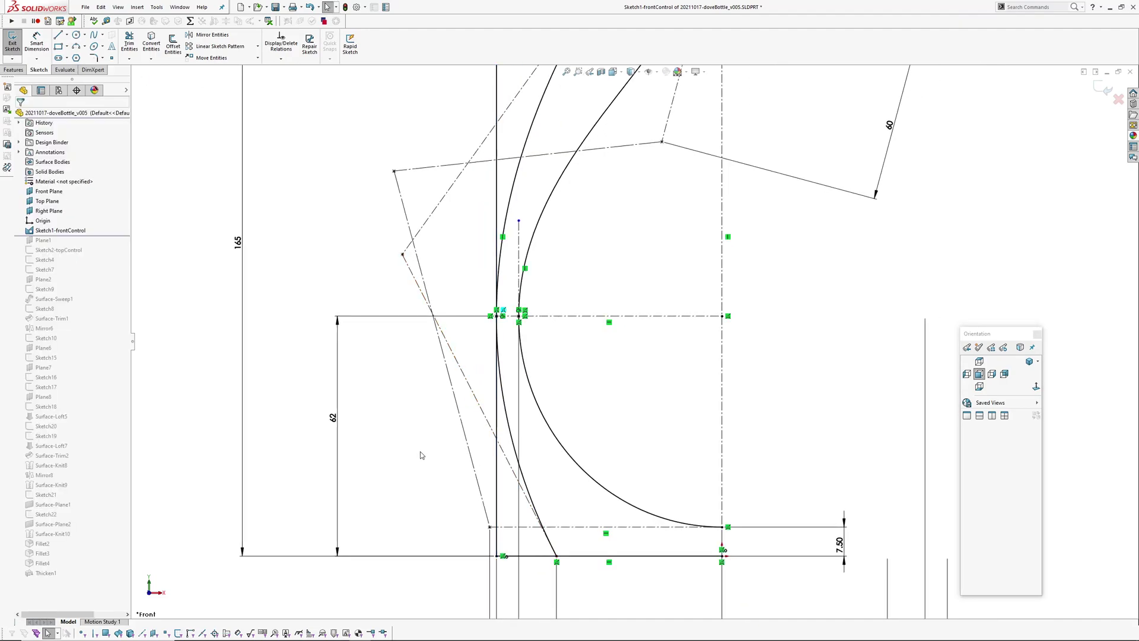
{"action": "middle_click_drag", "start_coordinate": [420, 453], "coordinate": [384, 459], "text": "ctrl"}
{"action": "scroll", "coordinate": [385, 459], "scroll_direction": "up", "scroll_amount": 2}
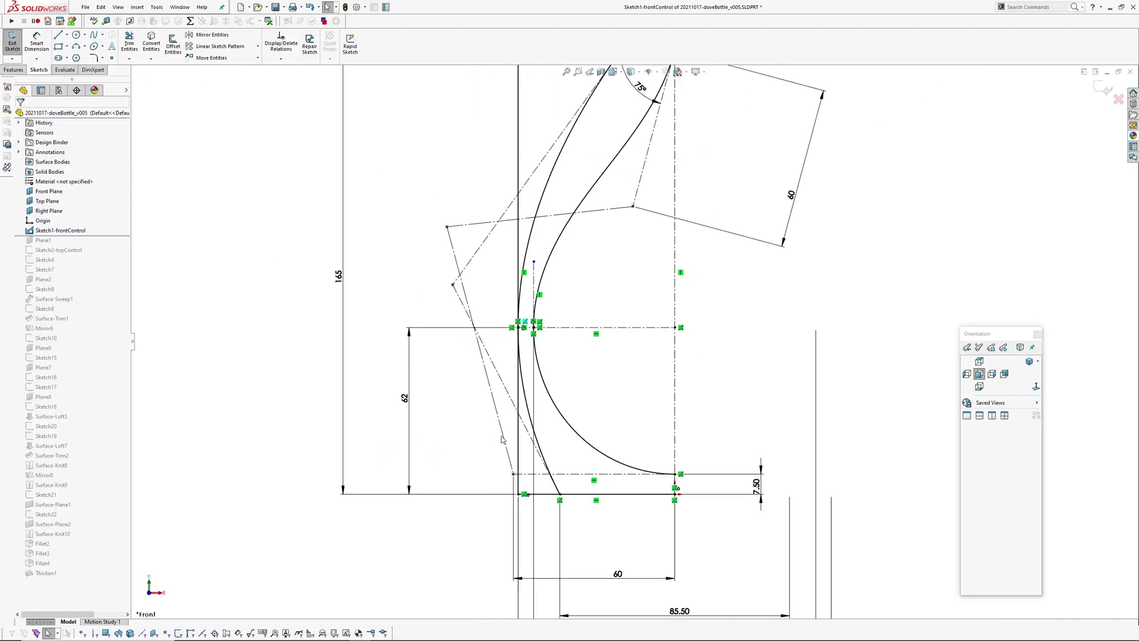
{"action": "left_click", "coordinate": [530, 417]}
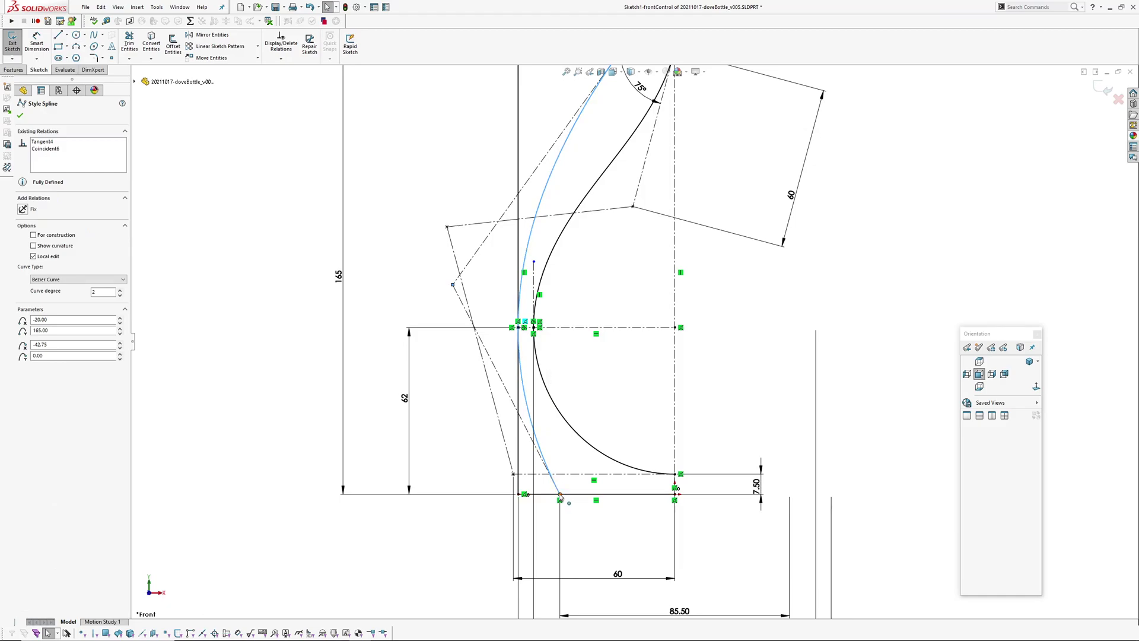
{"action": "scroll", "coordinate": [594, 507], "scroll_direction": "up", "scroll_amount": 2}
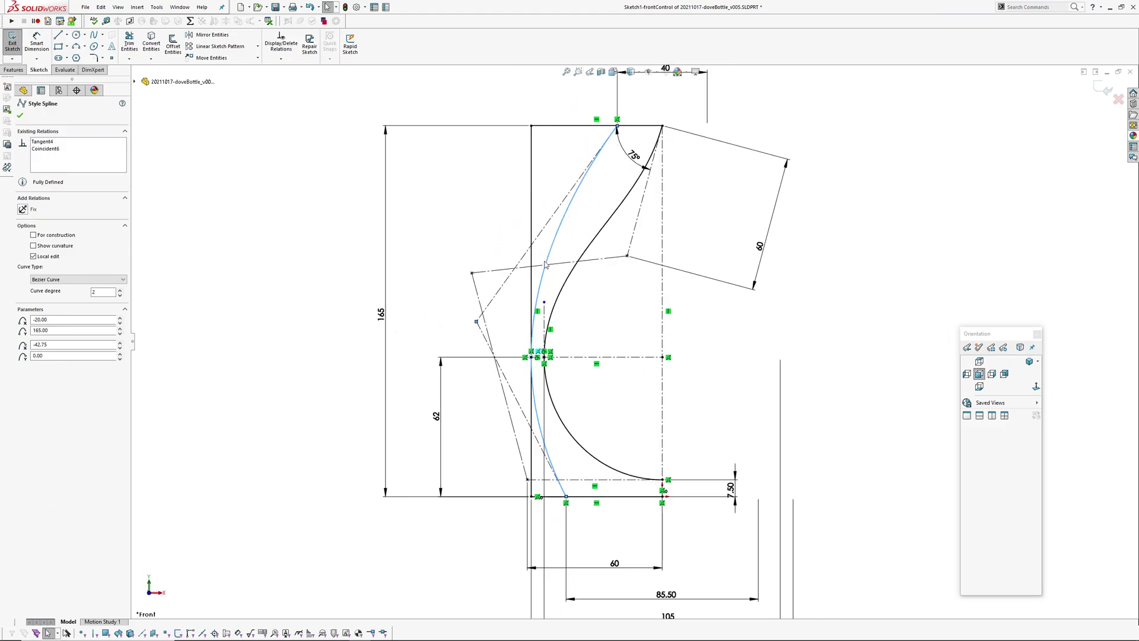
{"action": "left_click", "coordinate": [621, 320]}
{"action": "middle_click_drag", "start_coordinate": [621, 320], "coordinate": [553, 328], "text": "ctrl"}
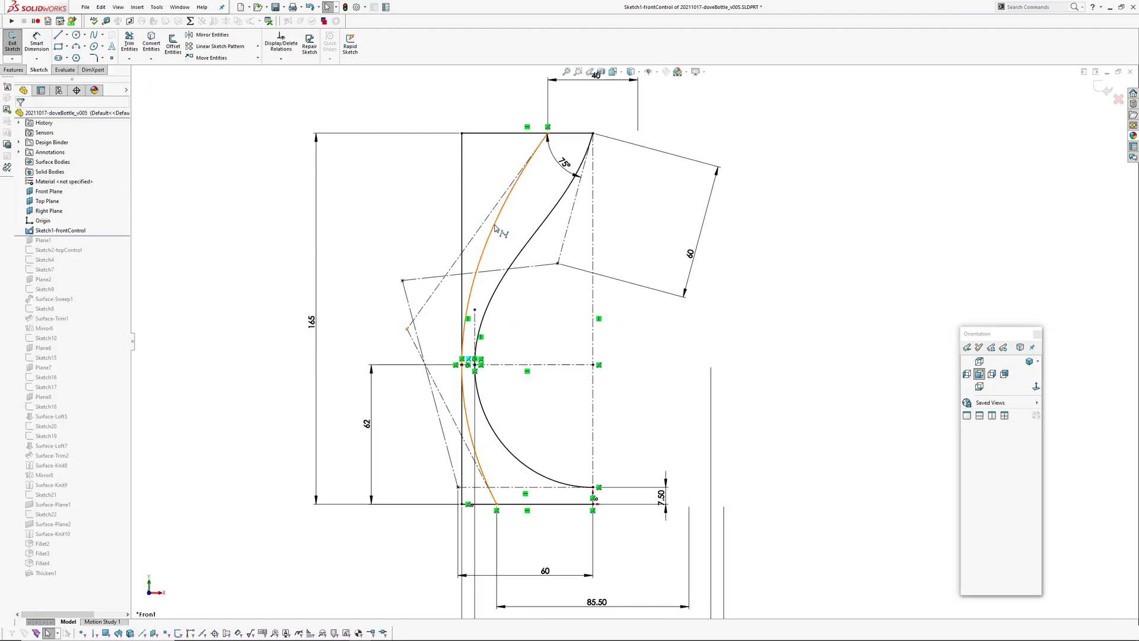
- Show the outer style spline's curvature comb to check its smoothness, and hide the comb again
{"action": "left_click", "coordinate": [495, 229]}
{"action": "left_click", "coordinate": [45, 246]}
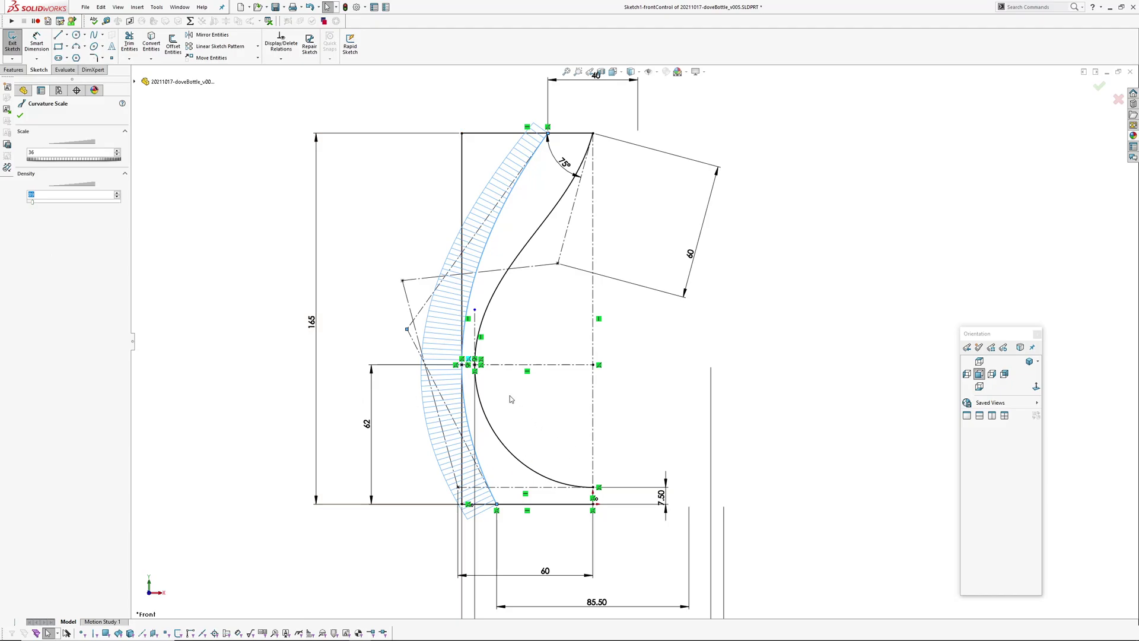
{"action": "left_click", "coordinate": [21, 116]}
{"action": "left_click", "coordinate": [505, 223]}
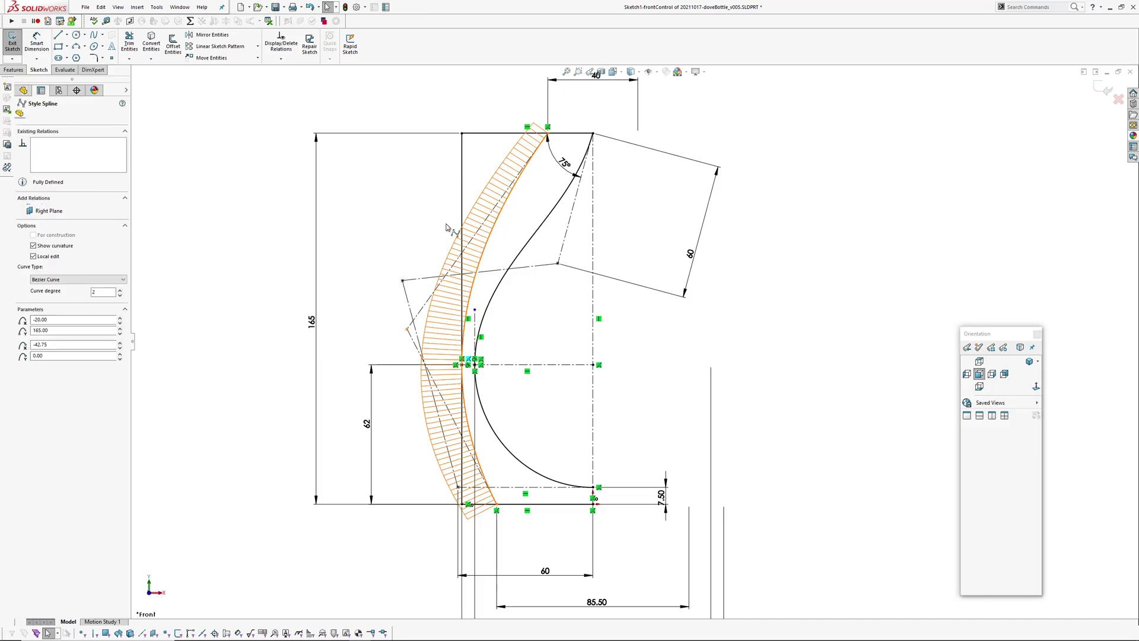
{"action": "left_click", "coordinate": [33, 245]}
{"action": "left_click", "coordinate": [214, 250]}
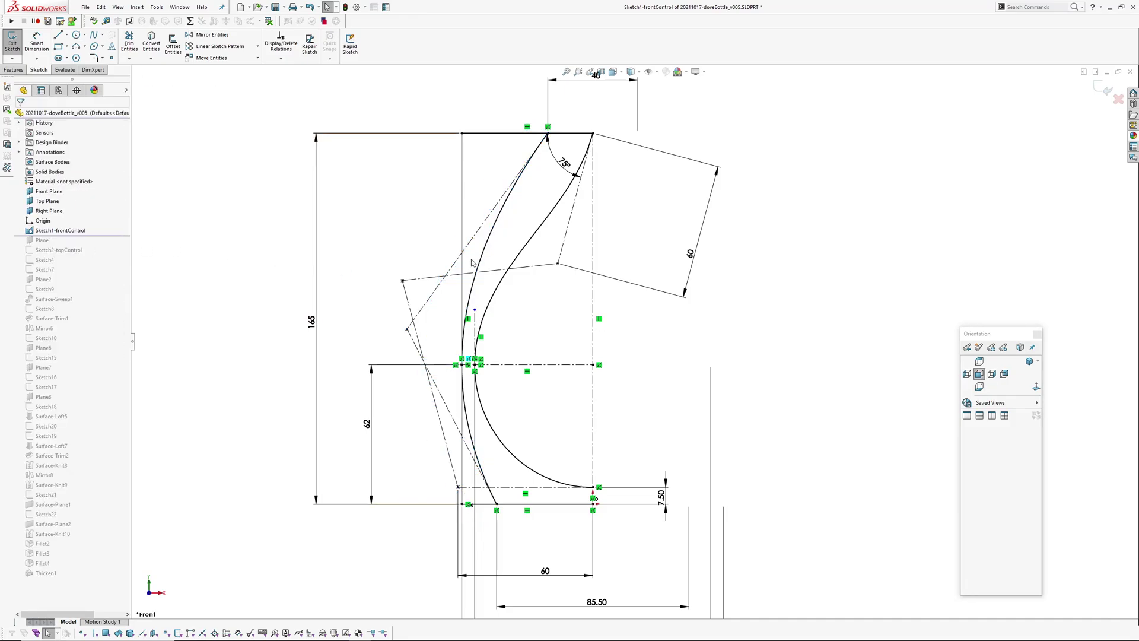
- Examine the inner style spline's relations and control polygon, including the 75° angle dimension at its upper end
{"action": "left_click", "coordinate": [571, 178]}
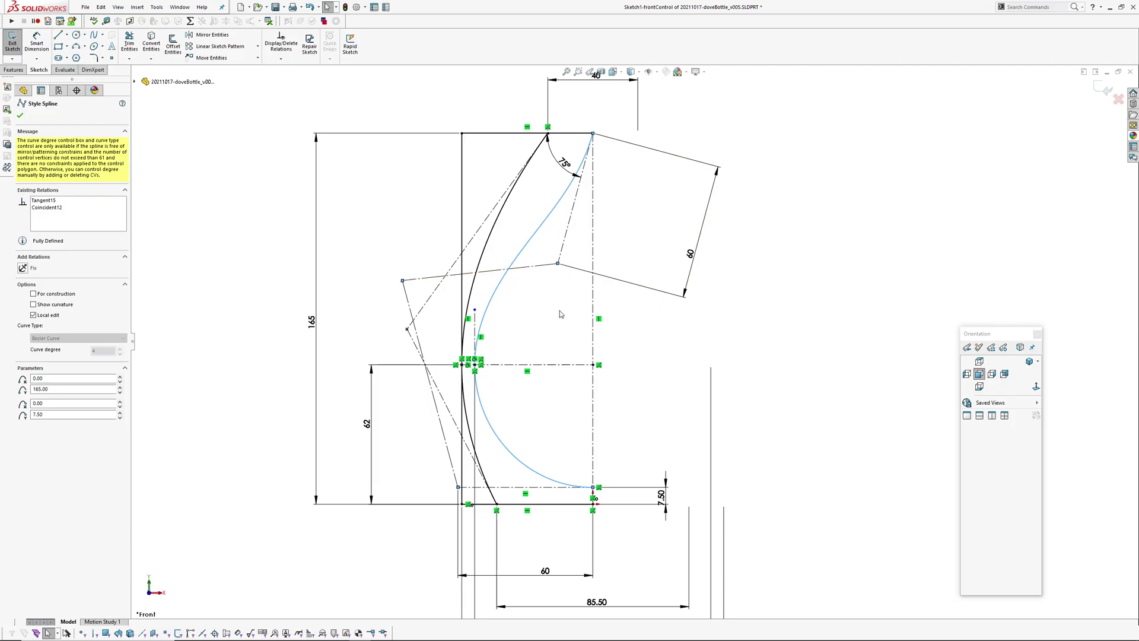
{"action": "middle_click_drag", "start_coordinate": [609, 430], "coordinate": [611, 392], "text": "ctrl"}
{"action": "left_click", "coordinate": [651, 414]}
{"action": "middle_click_drag", "start_coordinate": [656, 350], "coordinate": [637, 394], "text": "ctrl"}
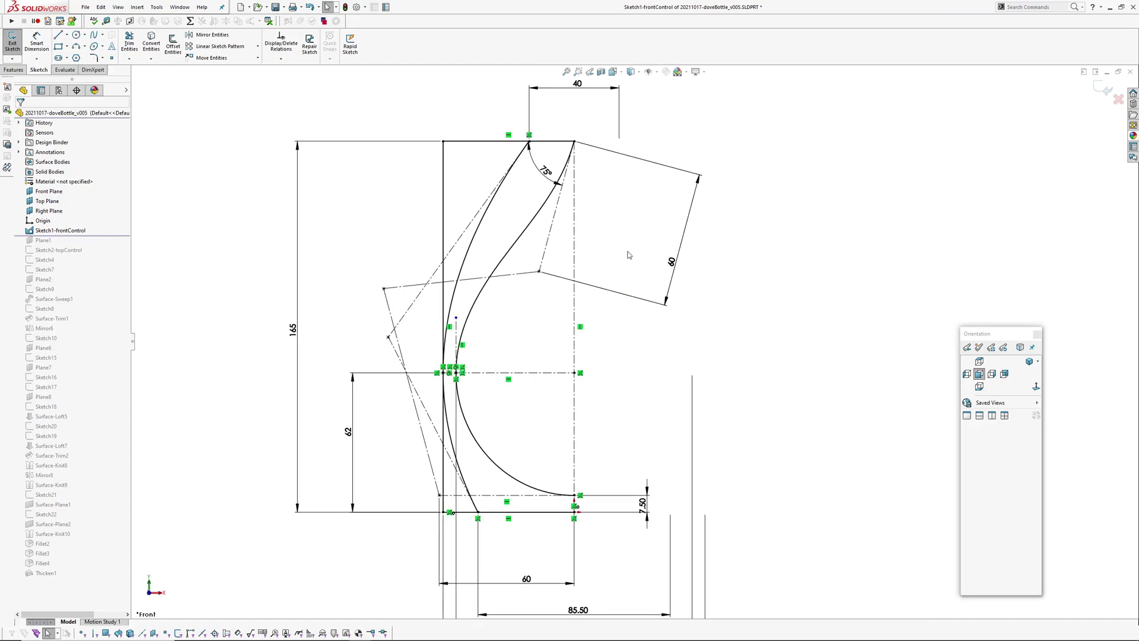
{"action": "left_click", "coordinate": [539, 219]}
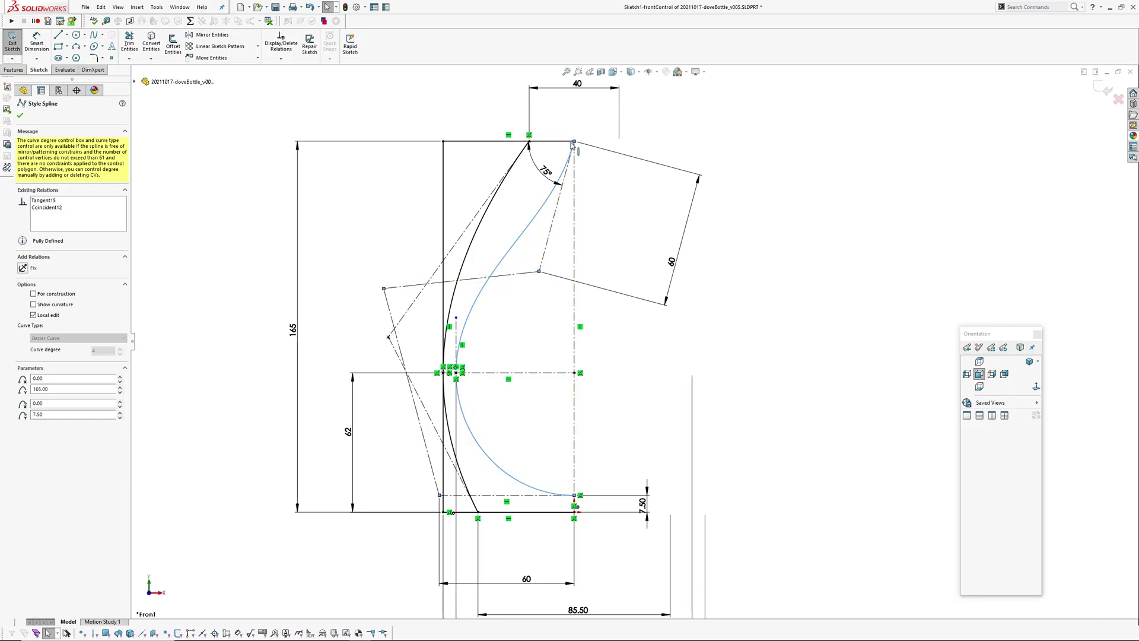
{"action": "left_click", "coordinate": [513, 259]}
{"action": "left_click", "coordinate": [511, 258]}
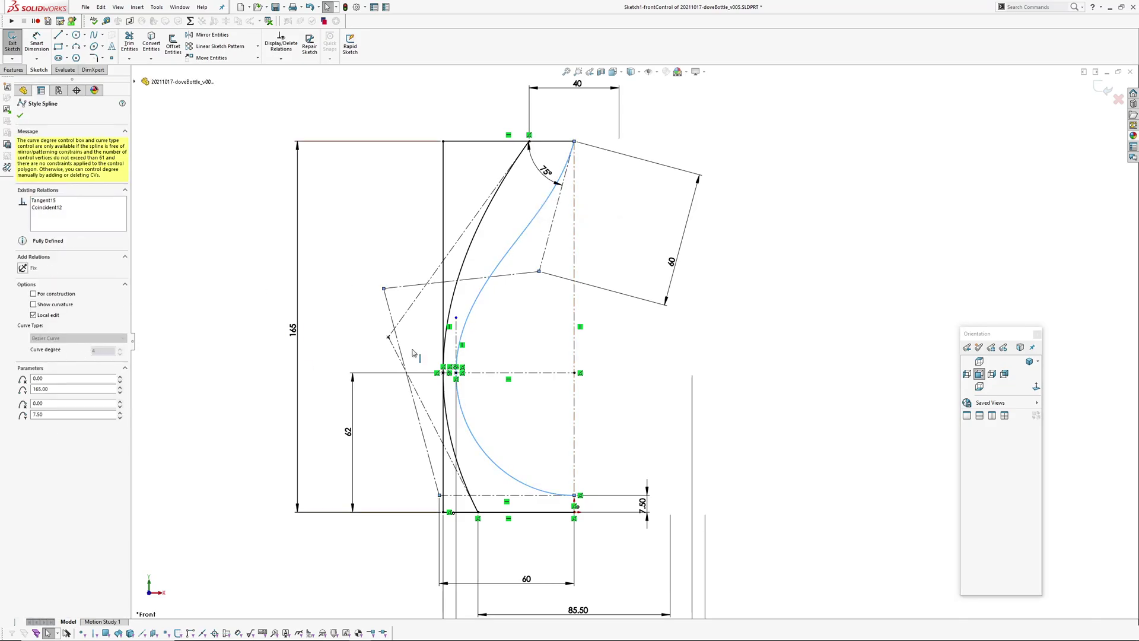
{"action": "double_click", "coordinate": [546, 173]}
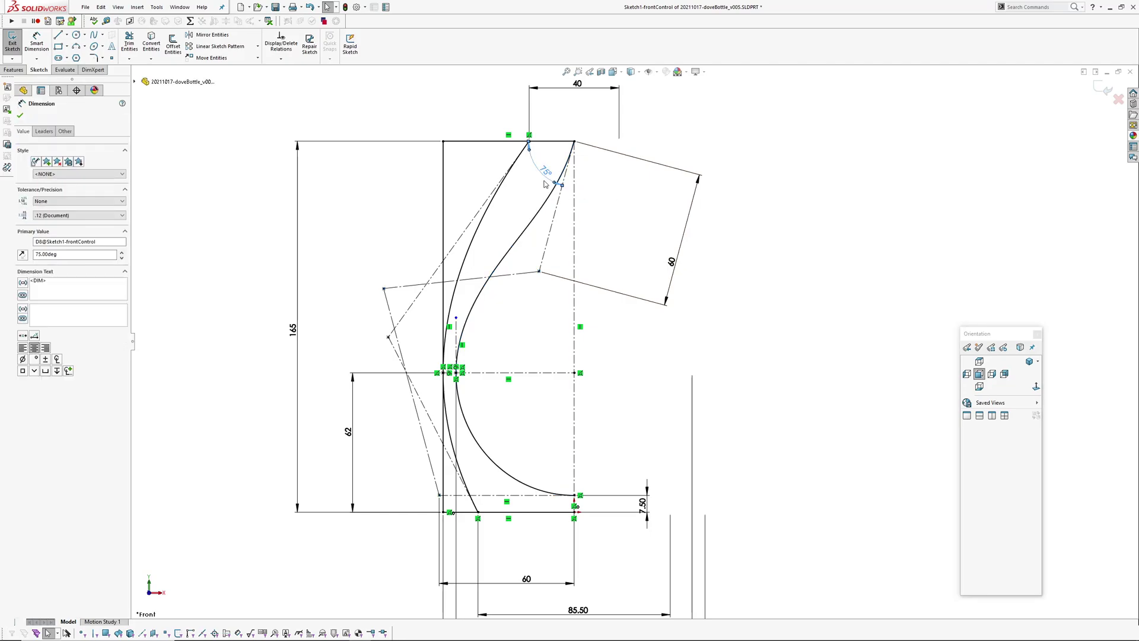
- Examine the inner style spline's lower end and the relation of its horizontal control line, and exit the front control sketch
{"action": "scroll", "coordinate": [524, 189], "scroll_direction": "up", "scroll_amount": 2}
{"action": "left_click", "coordinate": [464, 167]}
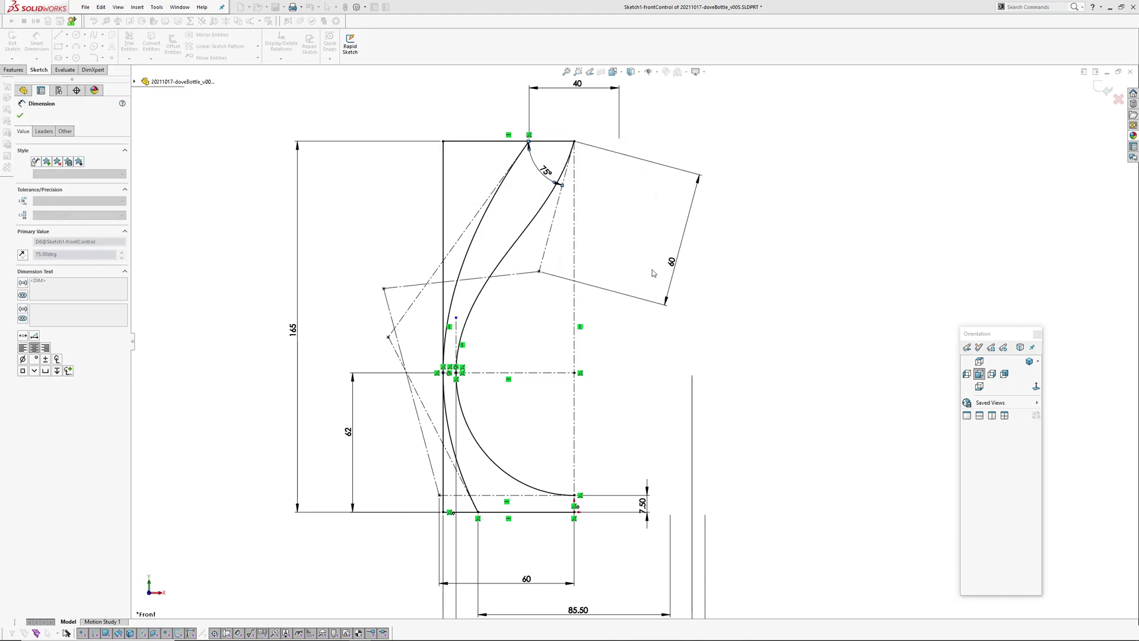
{"action": "middle_click_drag", "start_coordinate": [536, 338], "coordinate": [537, 272], "text": "ctrl"}
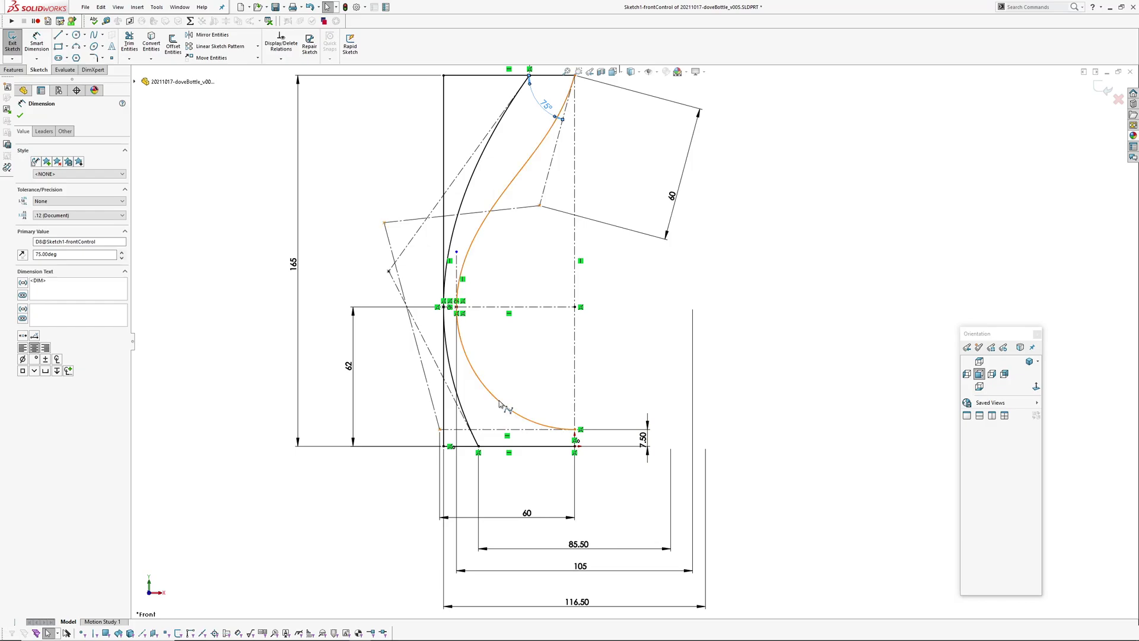
{"action": "left_click", "coordinate": [561, 428]}
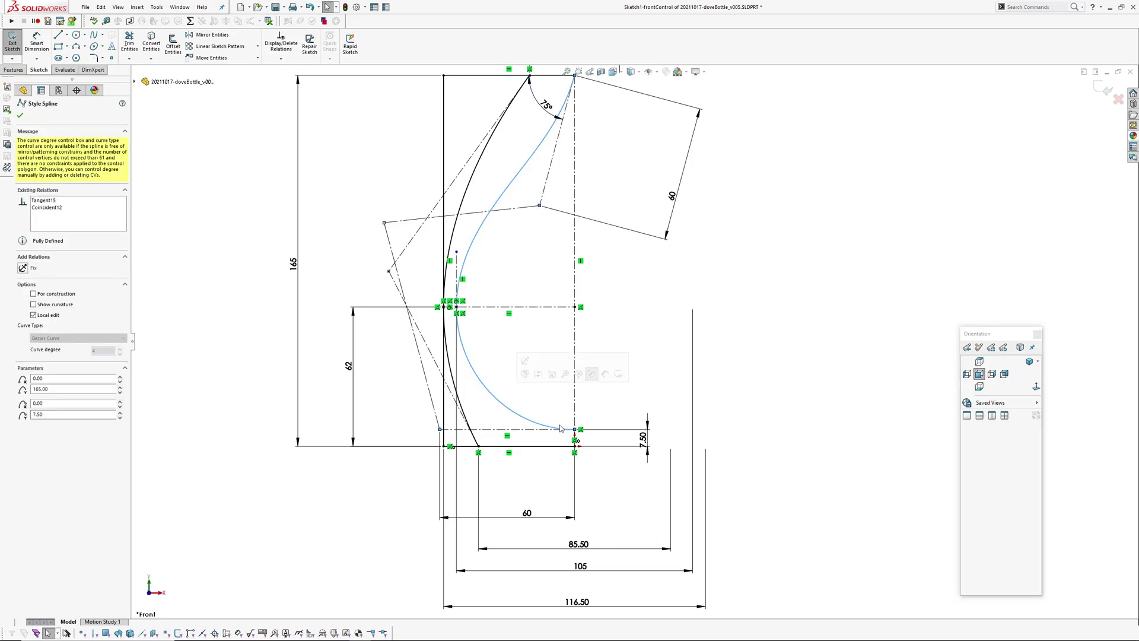
{"action": "left_click", "coordinate": [517, 434]}
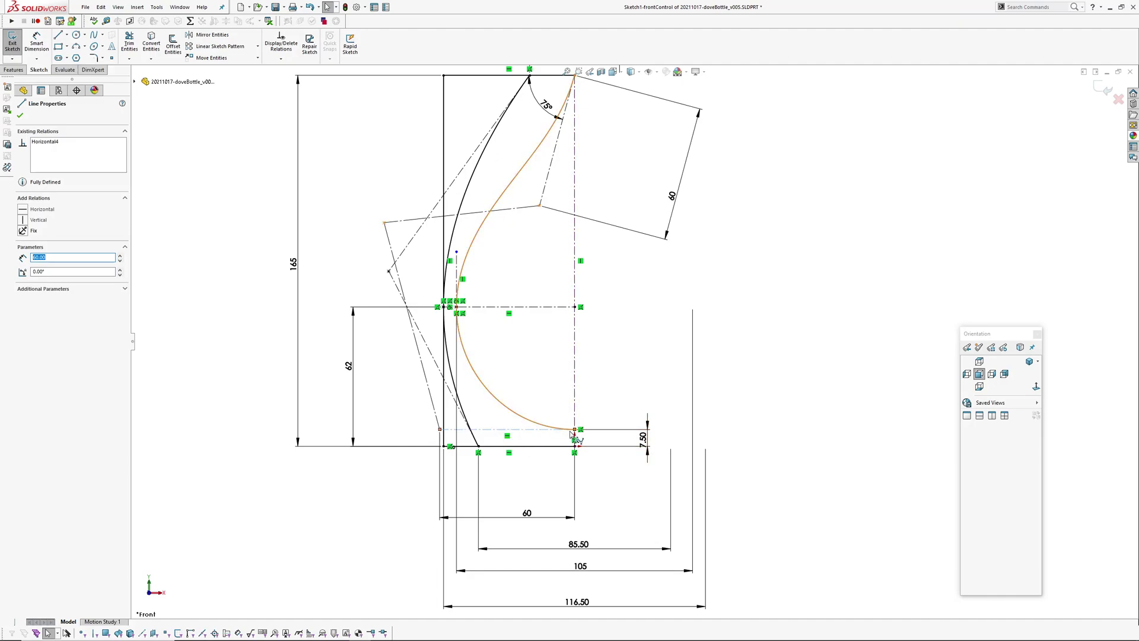
{"action": "left_click", "coordinate": [1117, 99]}
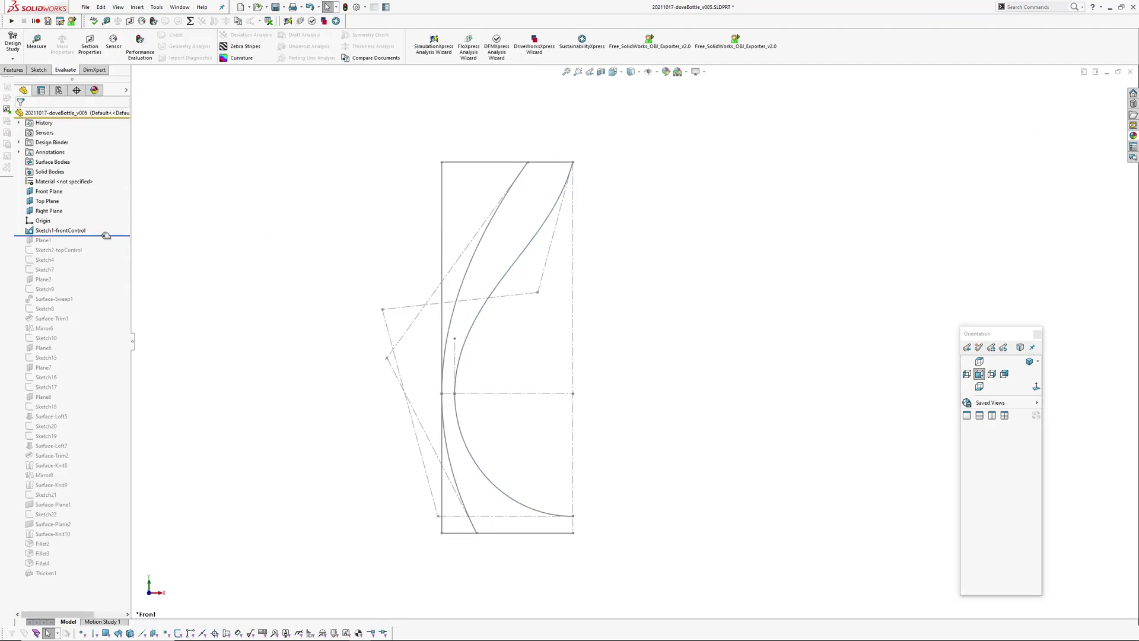
- Roll the history forward past Plane1 and Sketch2-topControl, and open Sketch2-topControl for editing
{"action": "left_click_drag", "start_coordinate": [107, 235], "coordinate": [107, 245]}
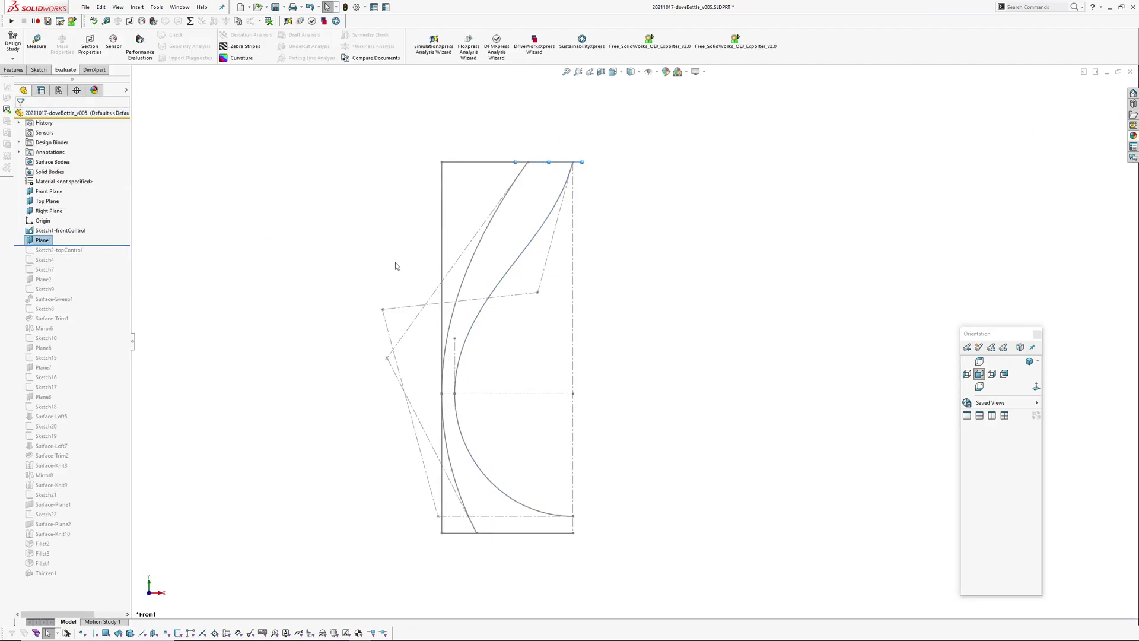
{"action": "mouse_move", "coordinate": [402, 262]}
{"action": "middle_mouse_down"}
{"action": "mouse_move", "coordinate": [469, 302]}
{"action": "mouse_move", "coordinate": [561, 183]}
{"action": "mouse_move", "coordinate": [342, 236]}
{"action": "middle_mouse_up"}
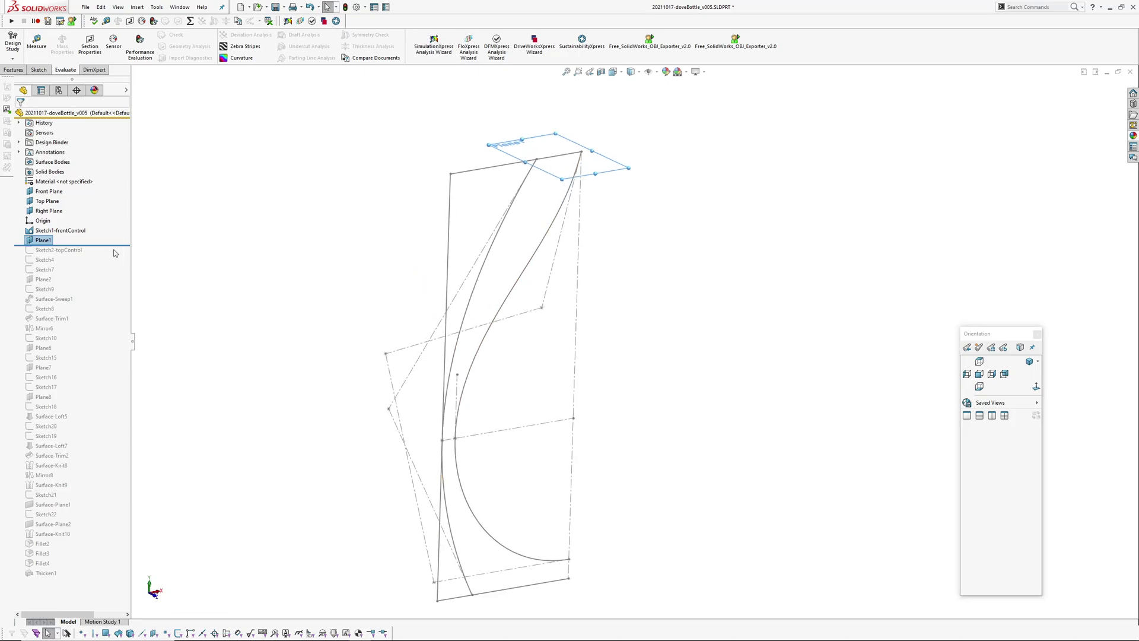
{"action": "left_click_drag", "start_coordinate": [118, 245], "coordinate": [117, 255]}
{"action": "left_click", "coordinate": [59, 249]}
{"action": "left_click", "coordinate": [71, 226]}
- Examine the top arc's contact with the outer style spline and its endpoint relations, and exit the top control sketch without changes
{"action": "mouse_move", "coordinate": [394, 241]}
{"action": "middle_mouse_down"}
{"action": "mouse_move", "coordinate": [582, 245]}
{"action": "mouse_move", "coordinate": [573, 201]}
{"action": "mouse_move", "coordinate": [610, 238]}
{"action": "mouse_move", "coordinate": [605, 279]}
{"action": "middle_mouse_up"}
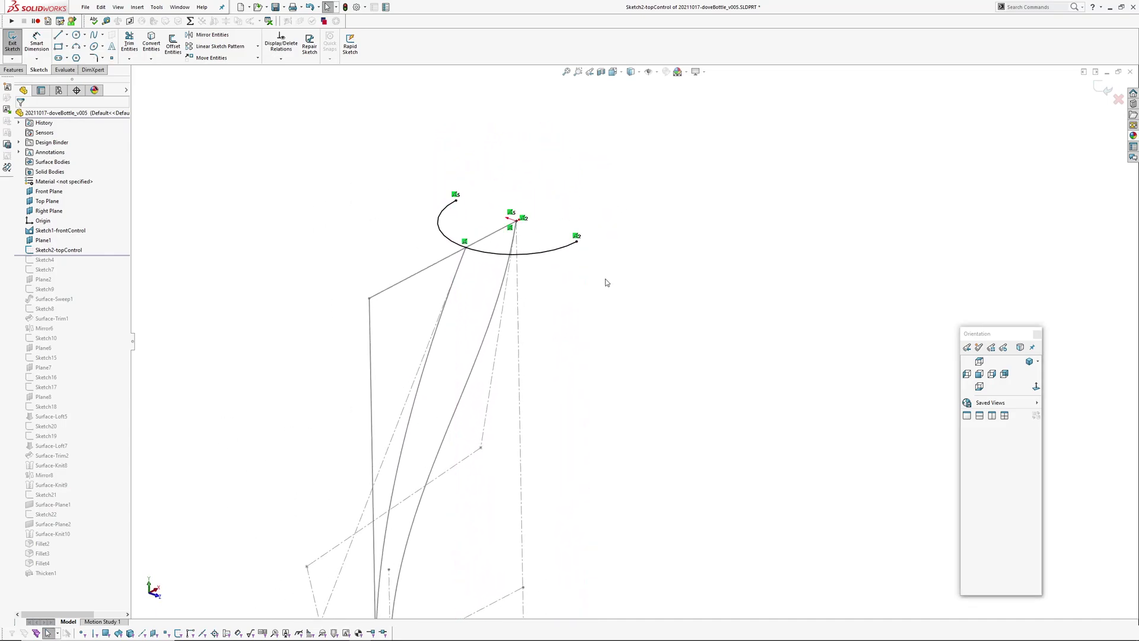
{"action": "left_click", "coordinate": [463, 261]}
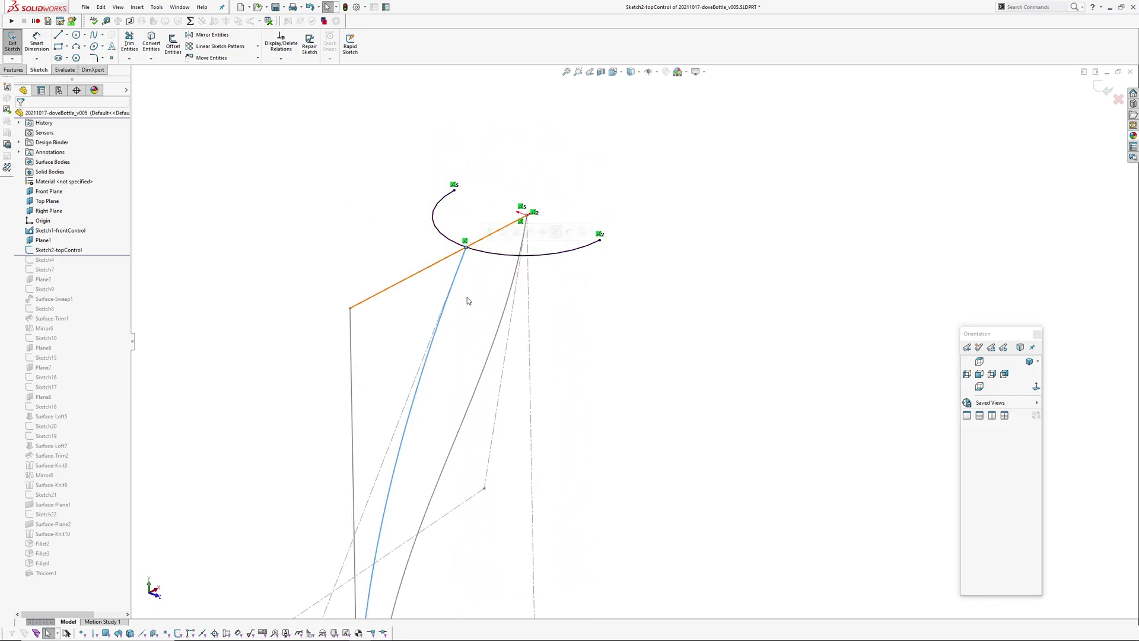
{"action": "middle_click_drag", "start_coordinate": [465, 300], "coordinate": [515, 265]}
{"action": "left_click", "coordinate": [561, 225]}
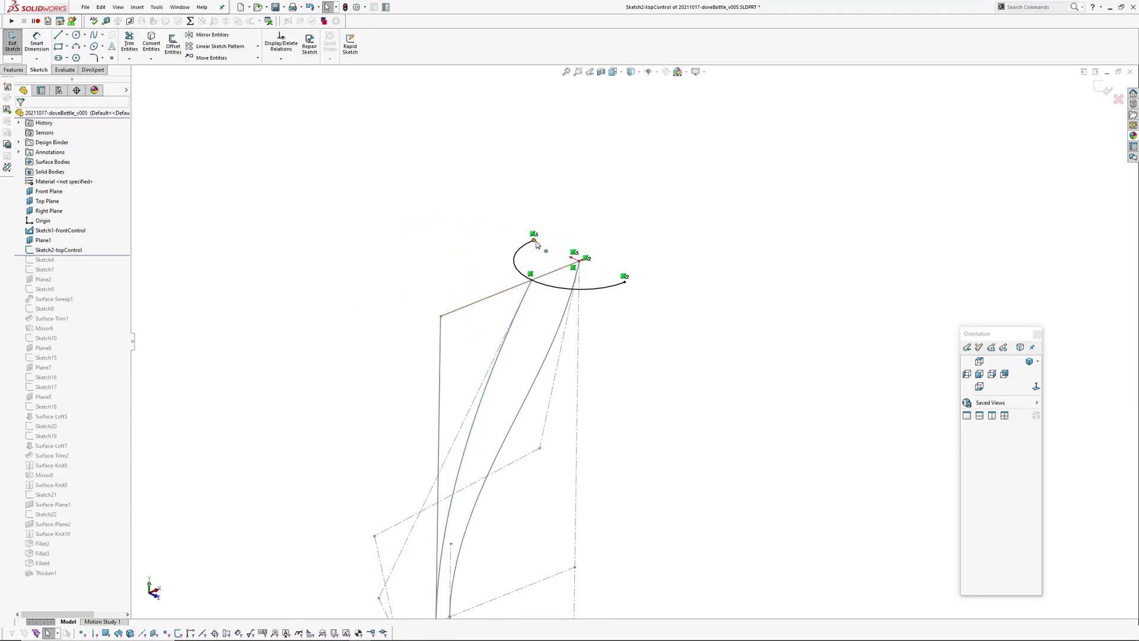
{"action": "left_click", "coordinate": [534, 241]}
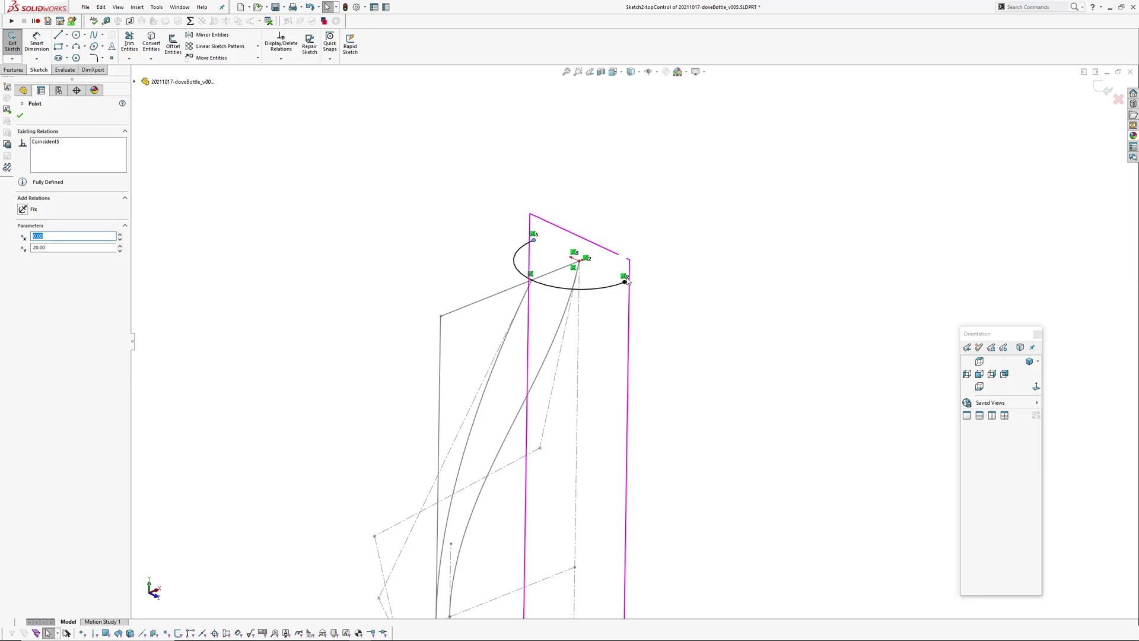
{"action": "middle_click_drag", "start_coordinate": [684, 288], "coordinate": [656, 274], "text": "ctrl"}
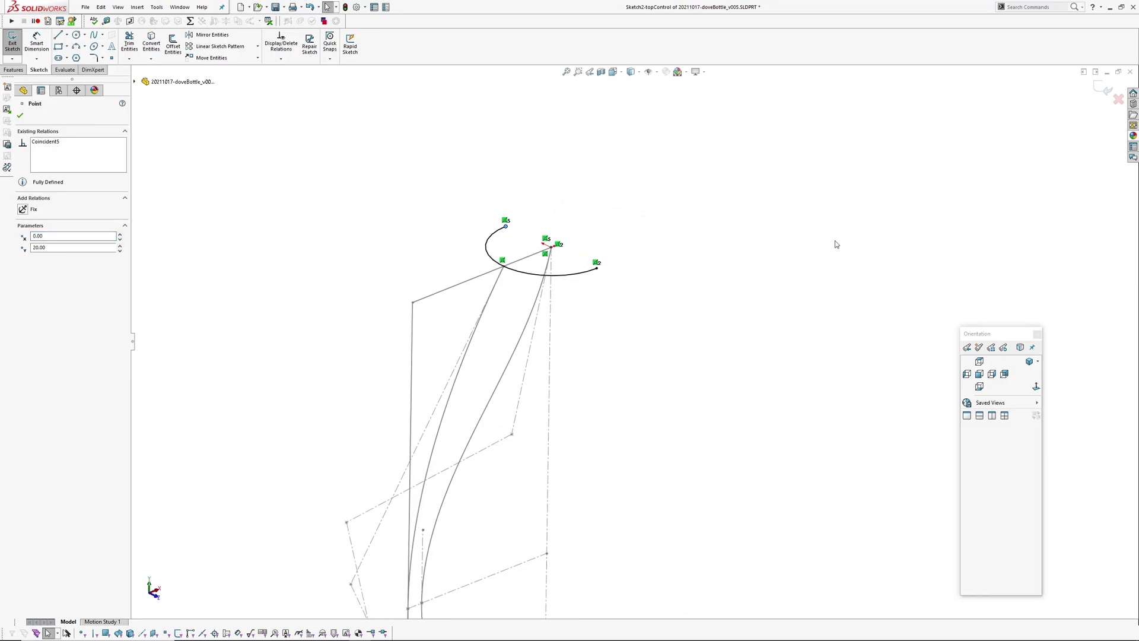
{"action": "left_click", "coordinate": [1118, 99]}
- Roll the history forward to include Sketch4 and open it for editing, viewed normal to its sketch plane
{"action": "left_click_drag", "start_coordinate": [104, 256], "coordinate": [105, 266]}
{"action": "left_click", "coordinate": [48, 261]}
{"action": "mouse_move", "coordinate": [486, 359]}
{"action": "middle_mouse_down"}
{"action": "mouse_move", "coordinate": [469, 304]}
{"action": "mouse_move", "coordinate": [576, 256]}
{"action": "middle_mouse_up"}
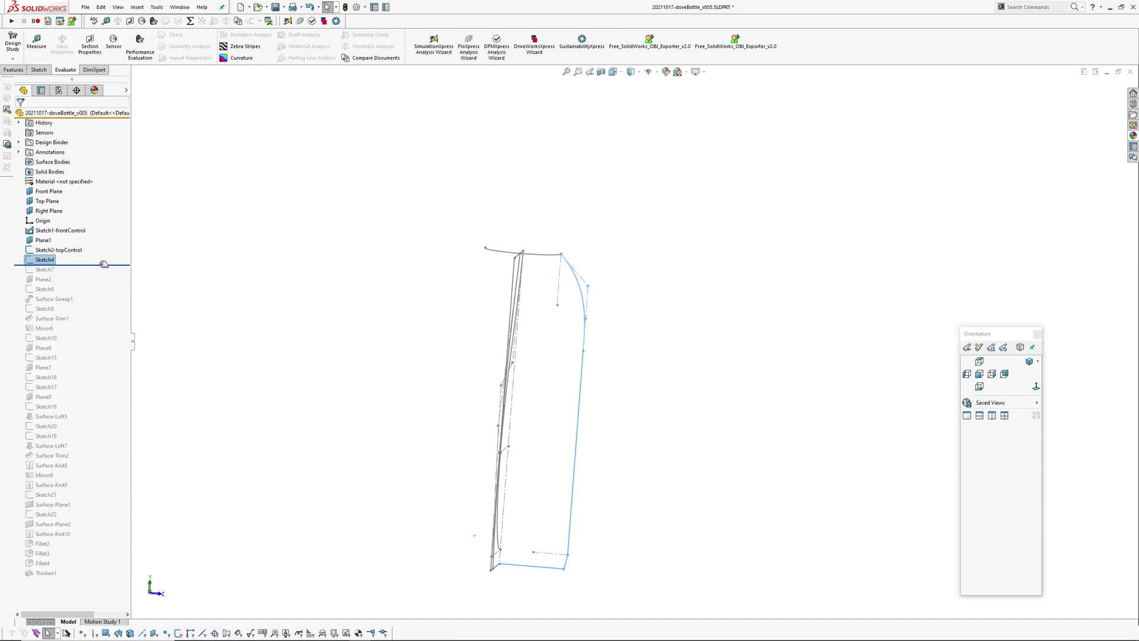
{"action": "left_click", "coordinate": [44, 259]}
{"action": "left_click", "coordinate": [48, 235]}
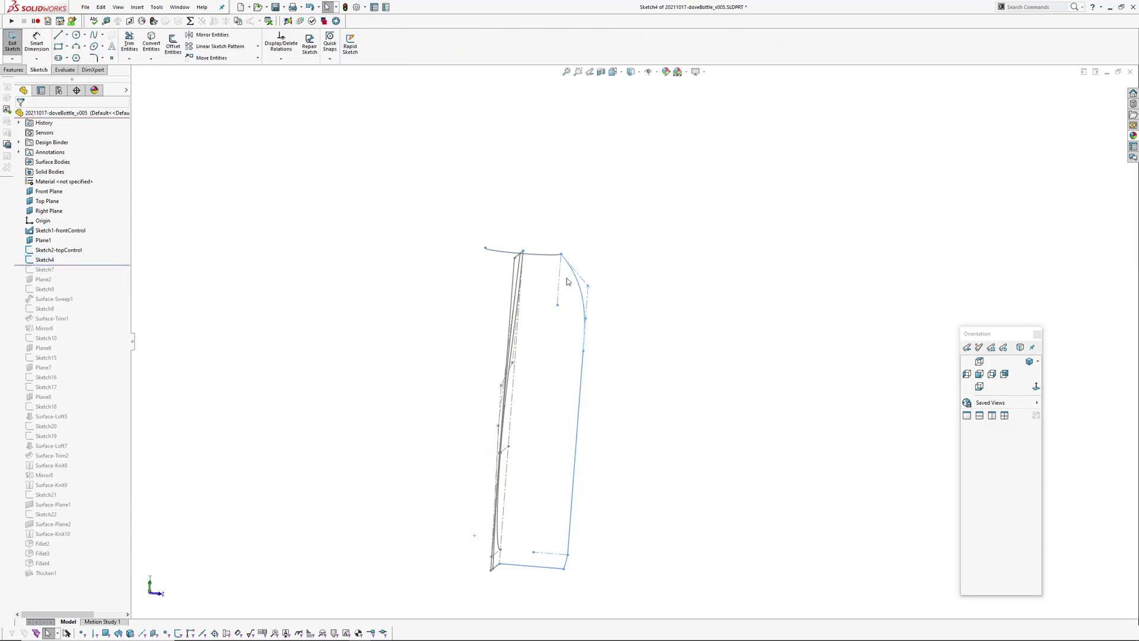
{"action": "left_click", "coordinate": [1035, 386]}
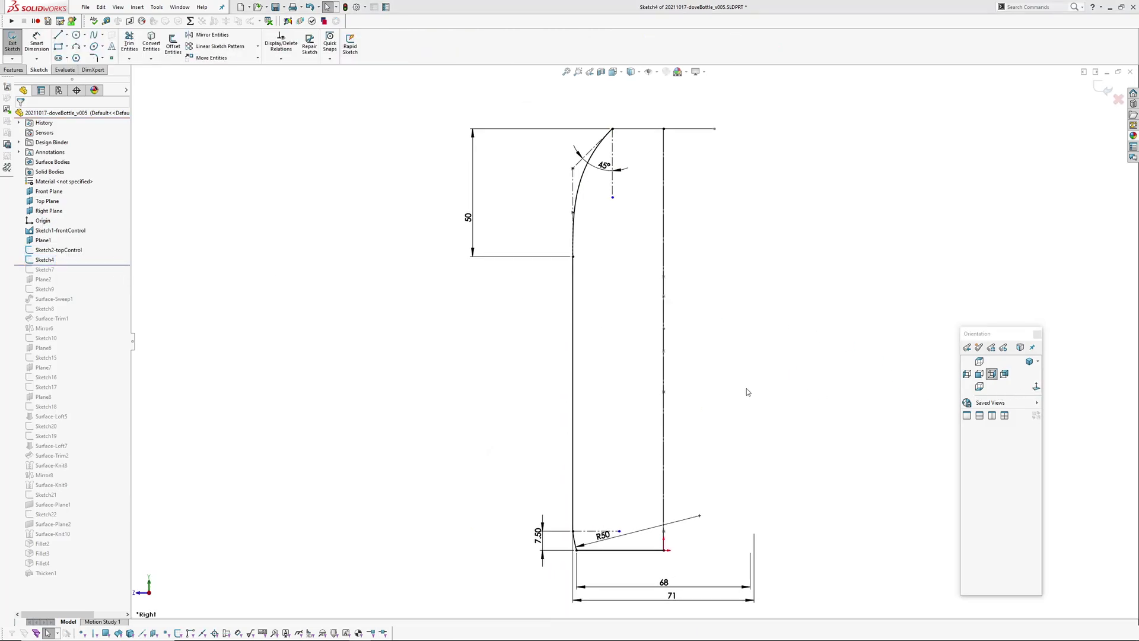
- Review the relations of the side profile's long vertical line and the properties of the style spline above it
{"action": "left_click", "coordinate": [573, 312]}
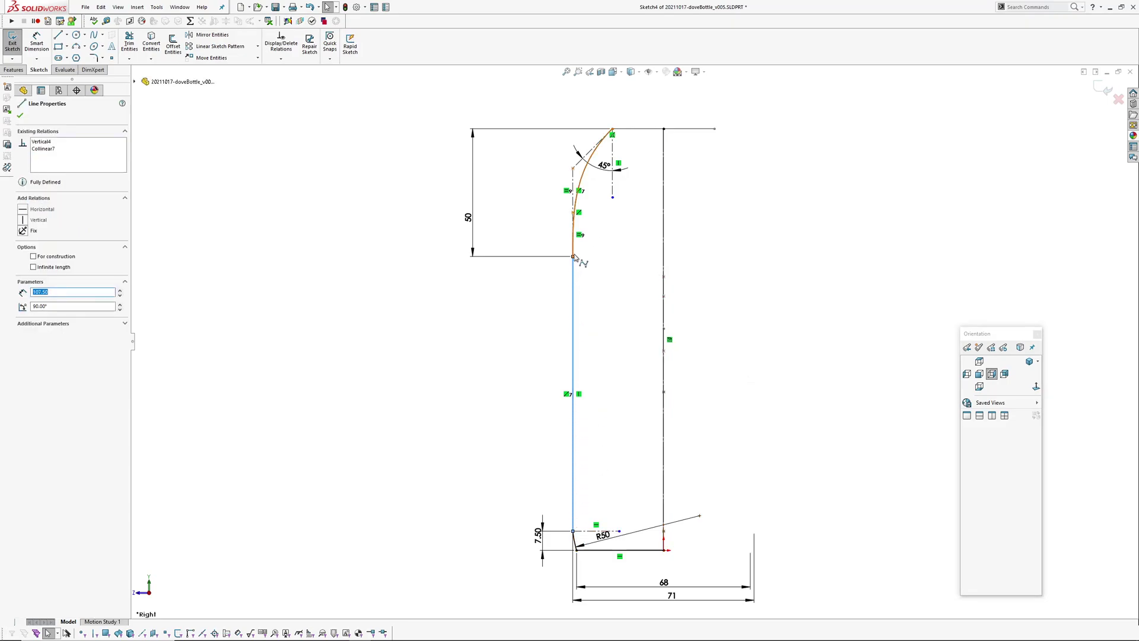
{"action": "left_click", "coordinate": [570, 232]}
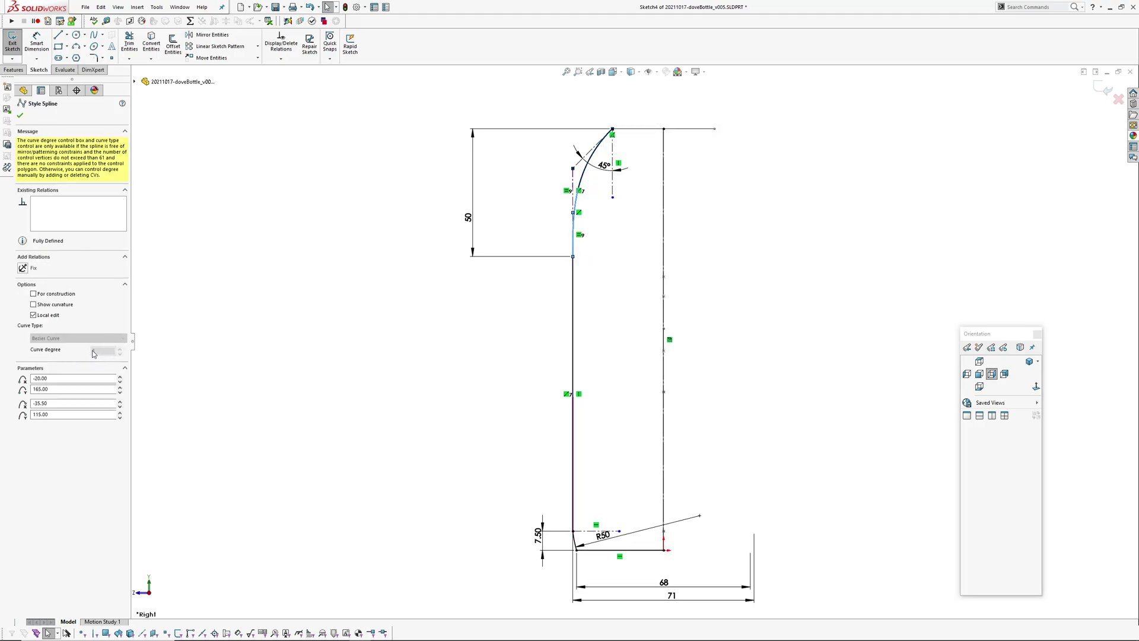
{"action": "middle_click_drag", "start_coordinate": [448, 324], "coordinate": [403, 335], "text": "ctrl"}
{"action": "key", "text": "Escape"}
{"action": "scroll", "coordinate": [547, 187], "scroll_direction": "down", "scroll_amount": 1}
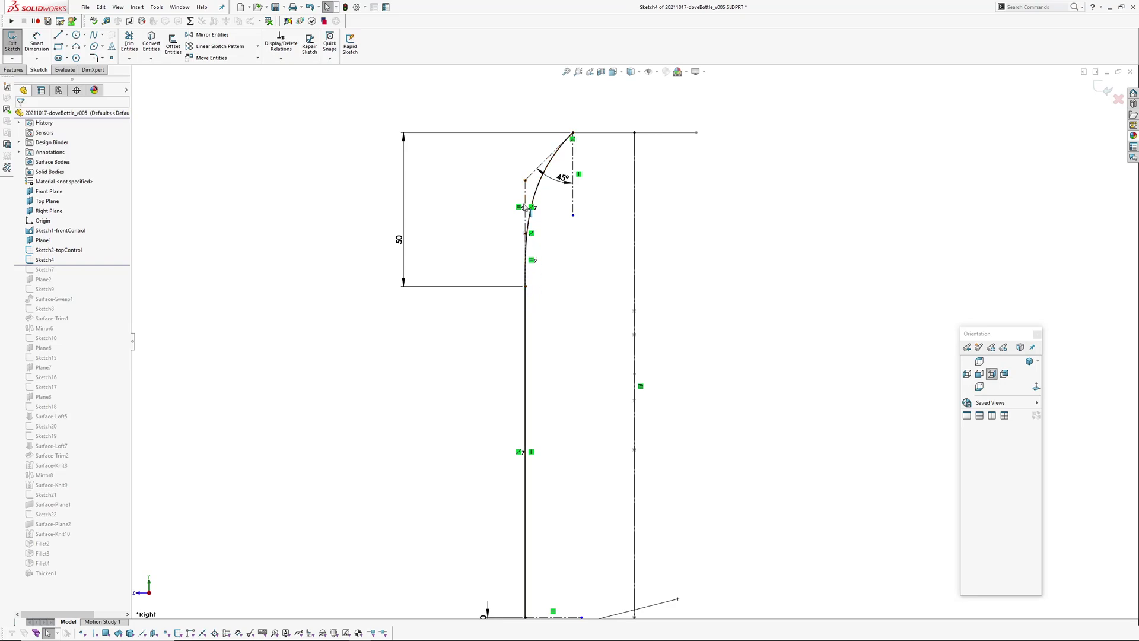
{"action": "left_click", "coordinate": [525, 315]}
{"action": "left_click", "coordinate": [571, 347]}
- Try different values for the 45° angle at the upper end of the side profile's style spline
{"action": "middle_click_drag", "start_coordinate": [571, 340], "coordinate": [570, 351], "text": "ctrl"}
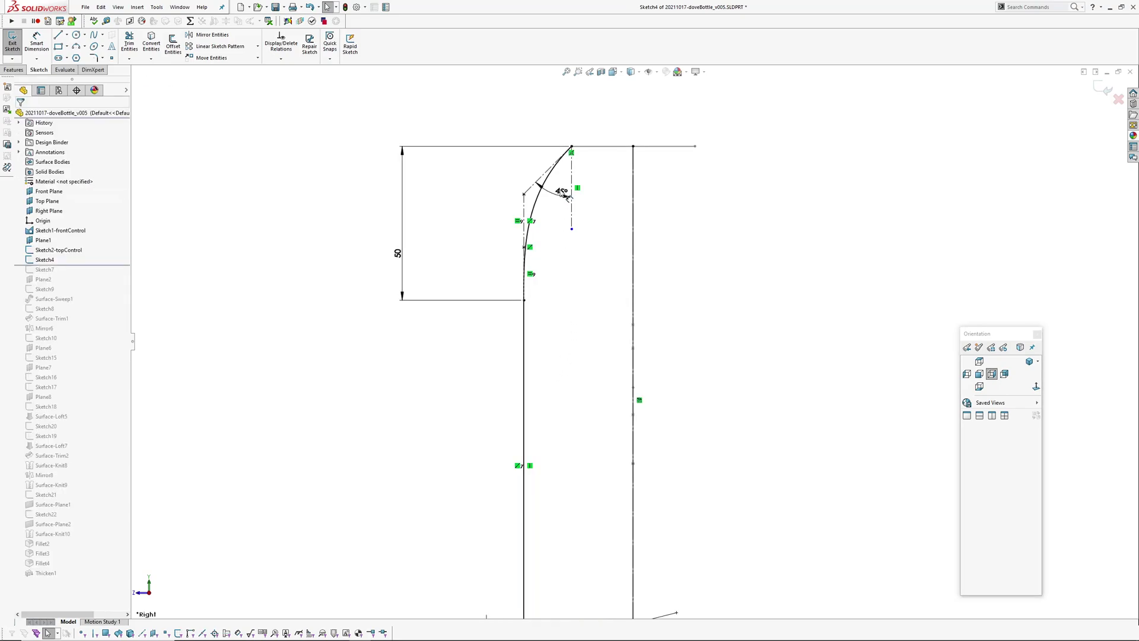
{"action": "scroll", "coordinate": [542, 145], "scroll_direction": "down", "scroll_amount": 2}
{"action": "middle_click_drag", "start_coordinate": [575, 303], "coordinate": [574, 335], "text": "ctrl"}
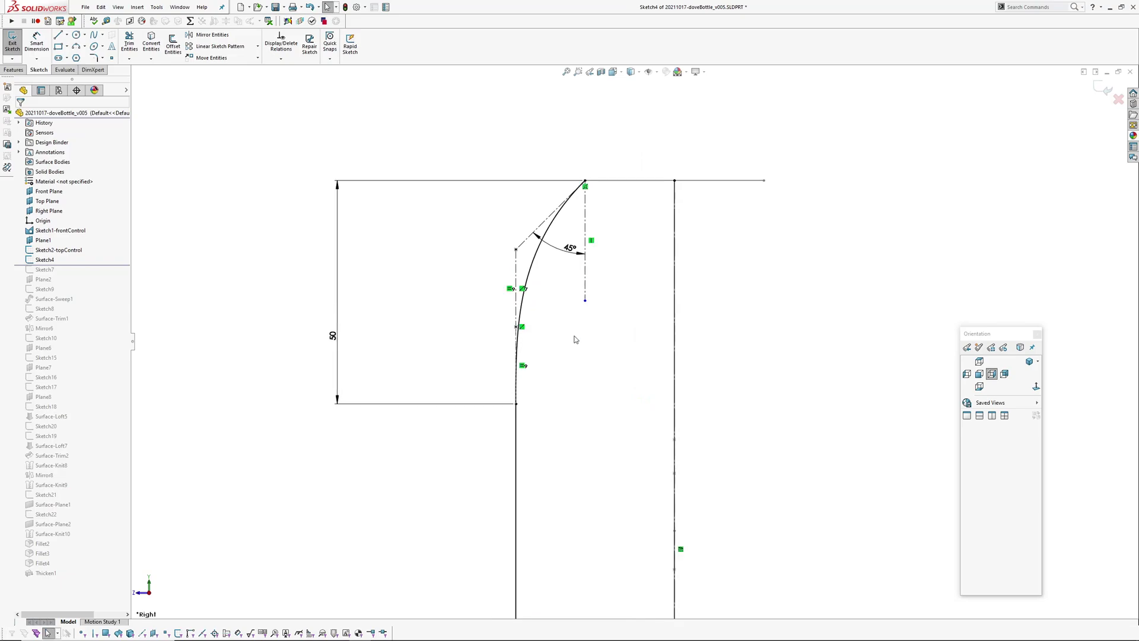
{"action": "double_click", "coordinate": [570, 249]}
{"action": "scroll", "coordinate": [566, 261], "scroll_direction": "down", "scroll_amount": 1}
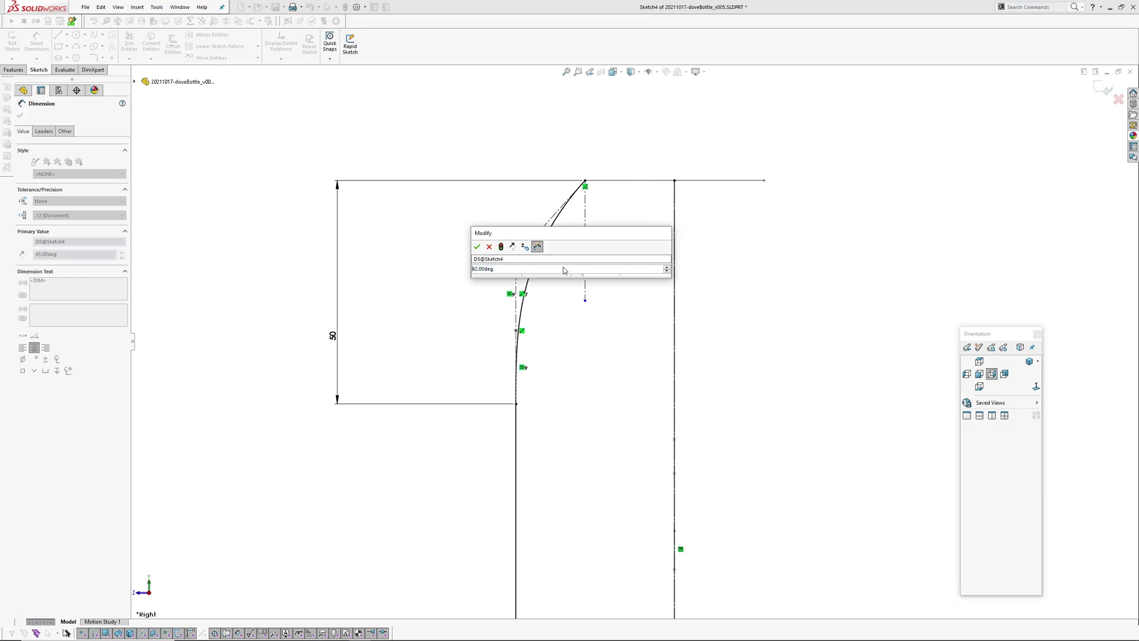
{"action": "left_click_drag", "start_coordinate": [567, 232], "coordinate": [613, 326]}
{"action": "scroll", "coordinate": [603, 367], "scroll_direction": "up", "scroll_amount": 7}
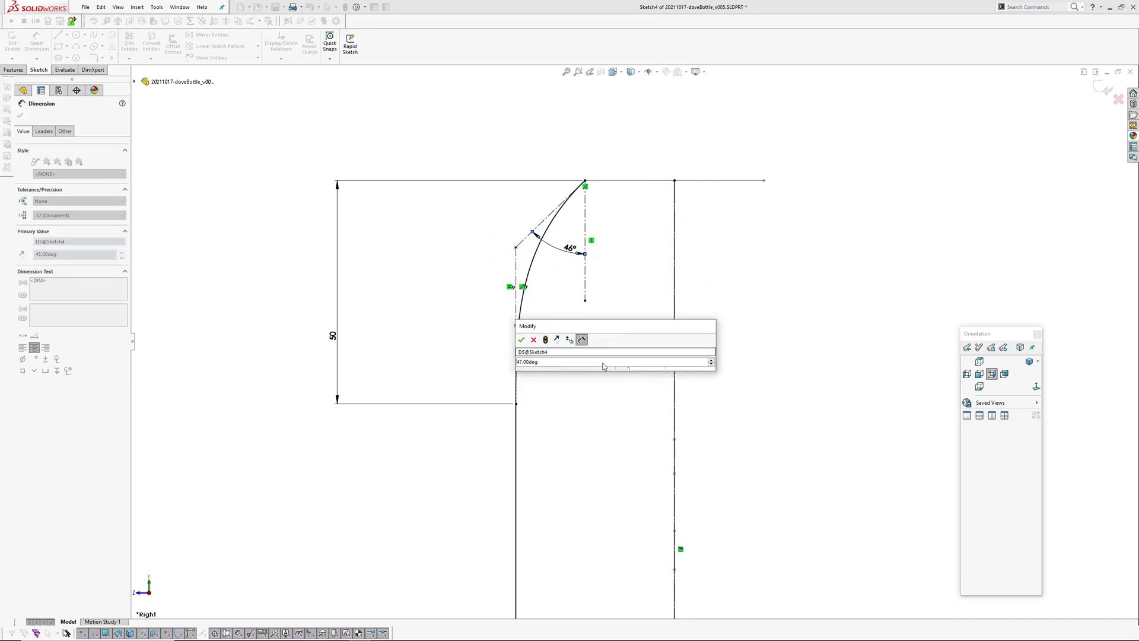
{"action": "left_click", "coordinate": [533, 339]}
- Review the relations between the style spline's two vertical control polygon segments, and inspect the spline's 50 mm height dimension
{"action": "left_click", "coordinate": [516, 335]}
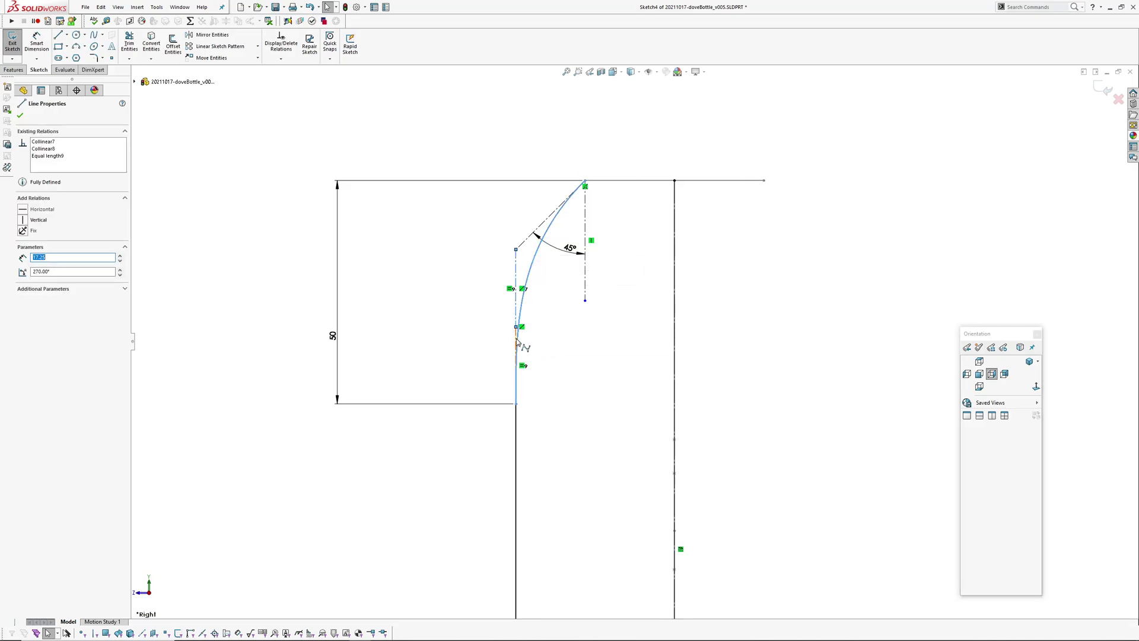
{"action": "left_click", "coordinate": [516, 336], "text": "ctrl"}
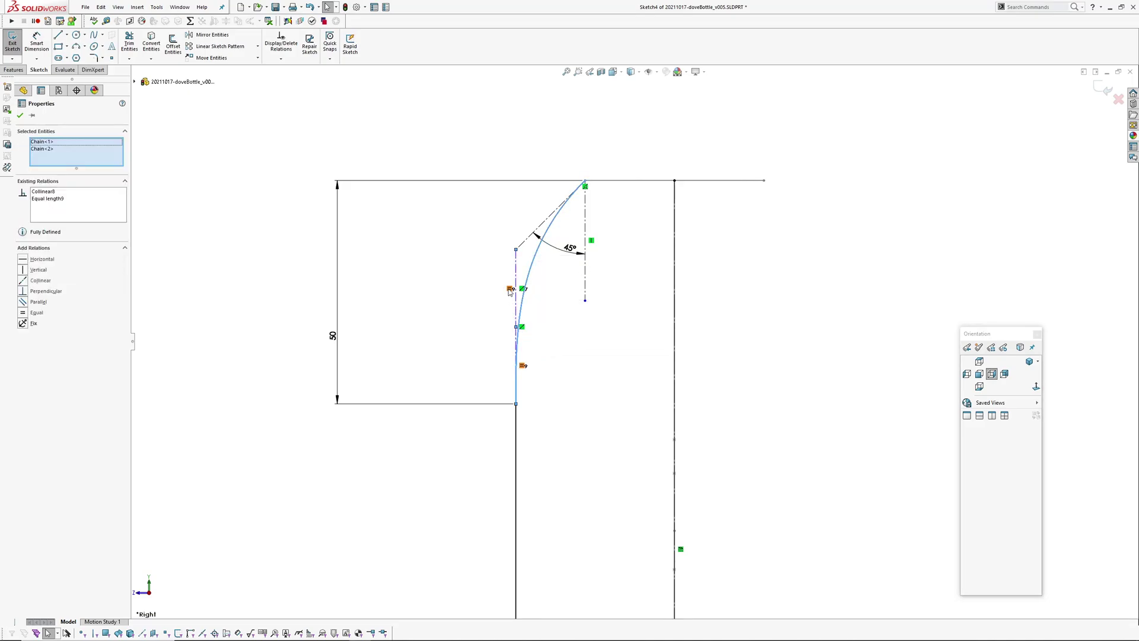
{"action": "left_click", "coordinate": [527, 350]}
{"action": "middle_click_drag", "start_coordinate": [576, 400], "coordinate": [533, 333], "text": "ctrl"}
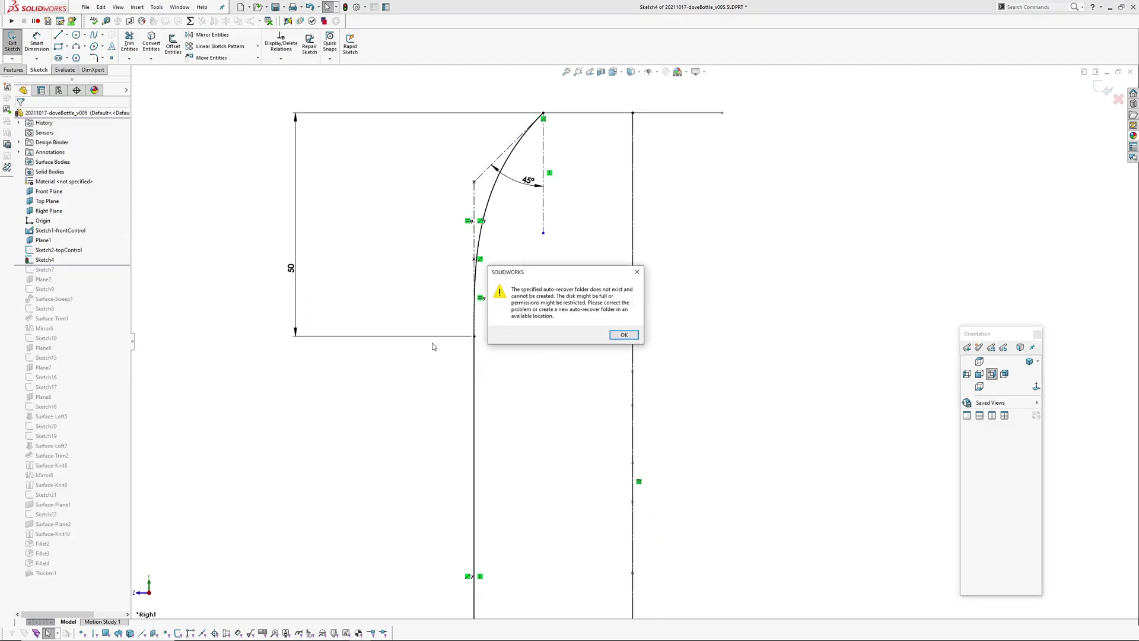
{"action": "left_click", "coordinate": [628, 339]}
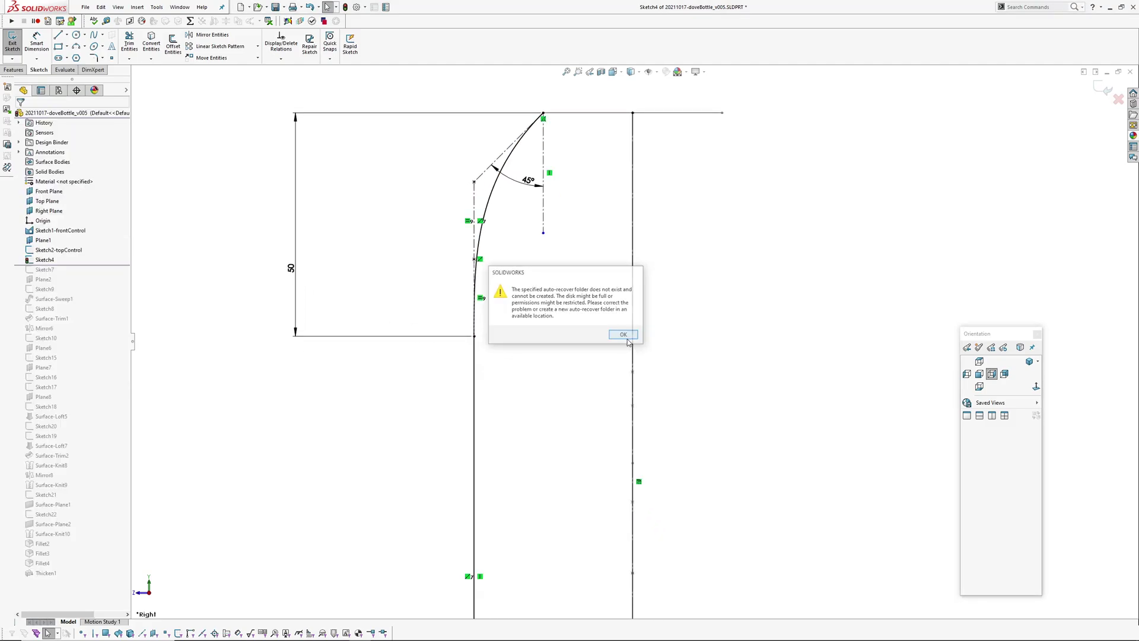
{"action": "left_click", "coordinate": [291, 271]}
{"action": "middle_click_drag", "start_coordinate": [534, 368], "coordinate": [528, 337], "text": "ctrl"}
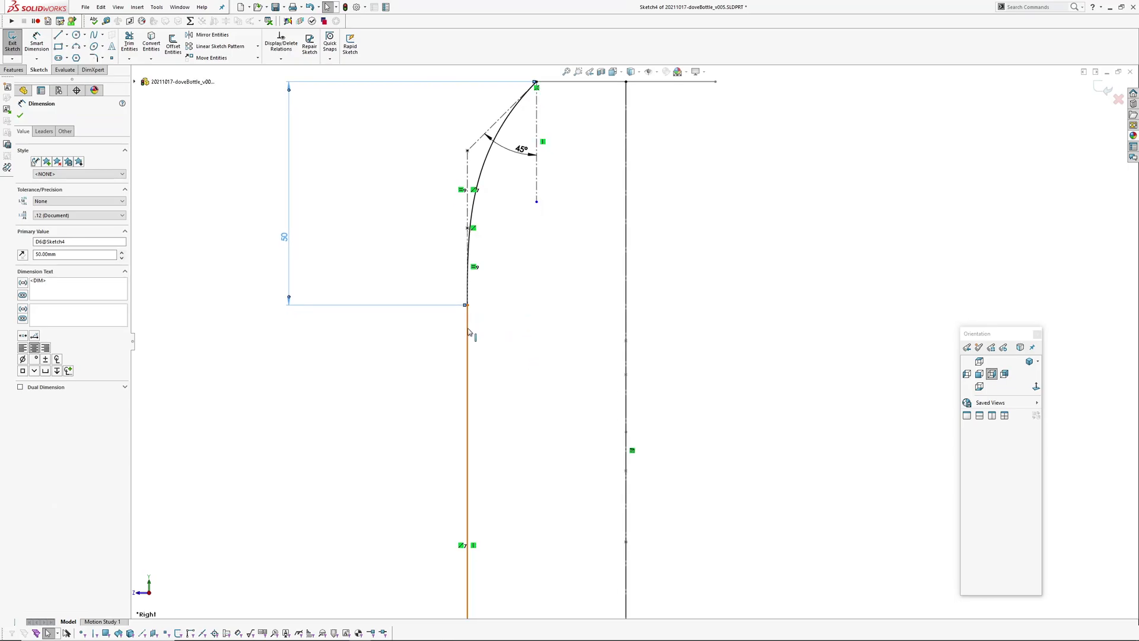
- Examine the R50 arc and the dimensions at the base of the side profile, and exit Sketch4 without changes
{"action": "scroll", "coordinate": [536, 366], "scroll_direction": "up", "scroll_amount": 2}
{"action": "middle_click_drag", "start_coordinate": [572, 539], "coordinate": [539, 333], "text": "ctrl"}
{"action": "key", "text": "Escape"}
{"action": "scroll", "coordinate": [481, 510], "scroll_direction": "down", "scroll_amount": 5}
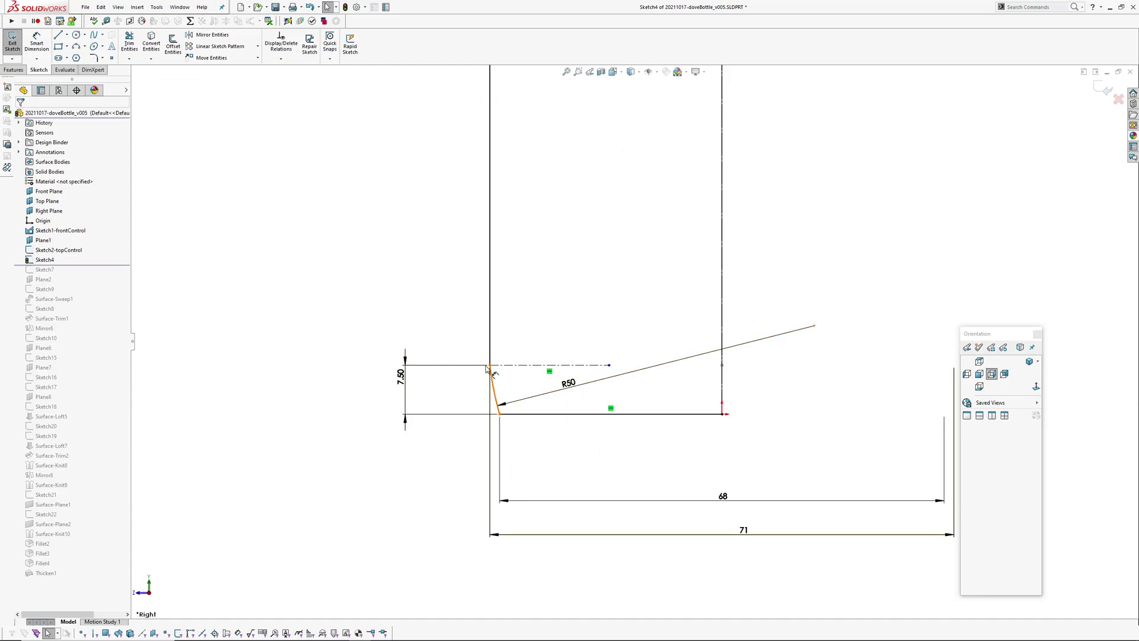
{"action": "scroll", "coordinate": [597, 449], "scroll_direction": "up", "scroll_amount": 2}
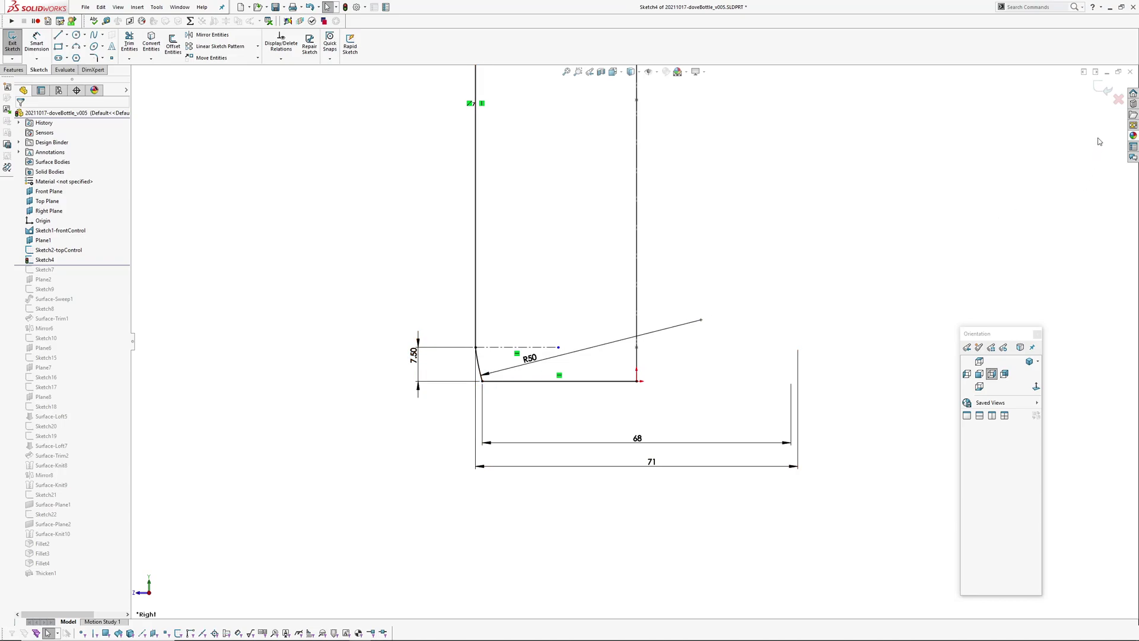
{"action": "left_click", "coordinate": [1119, 99]}
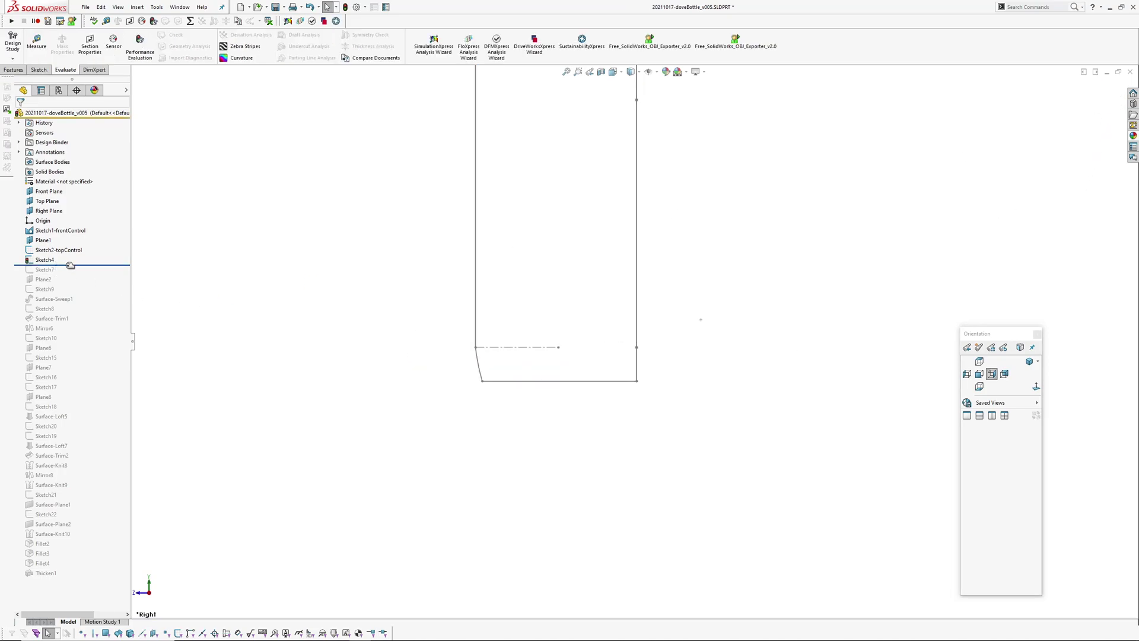
- Roll the history forward to include Sketch7, and compare Sketch7 with the Sketch4 side profile
{"action": "left_click_drag", "start_coordinate": [70, 265], "coordinate": [70, 275]}
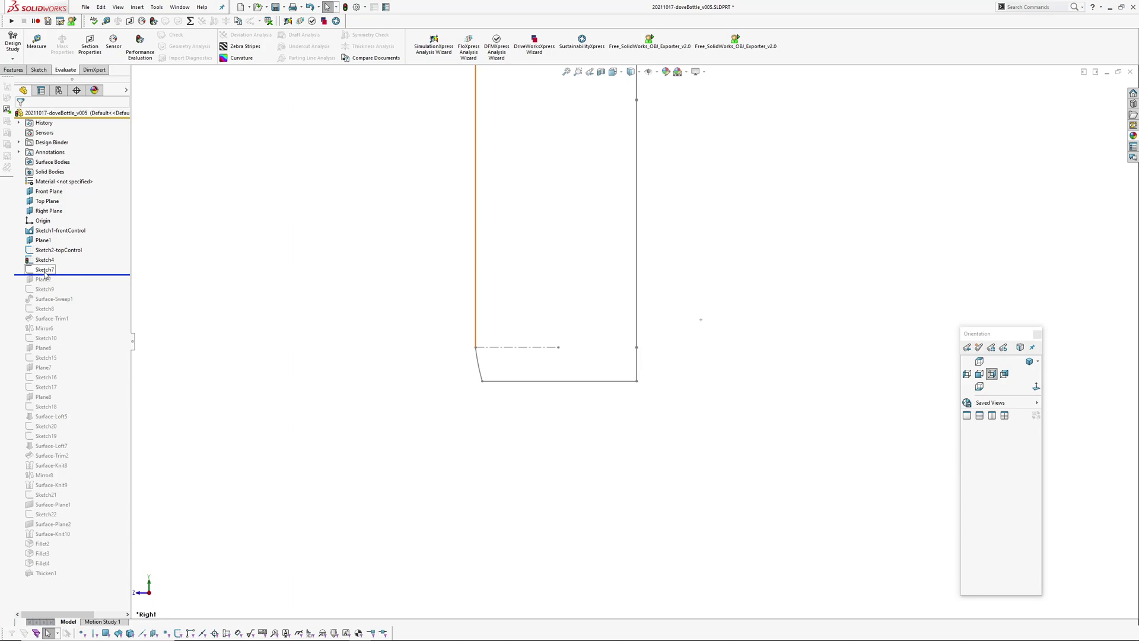
{"action": "left_click", "coordinate": [45, 270]}
{"action": "scroll", "coordinate": [493, 272], "scroll_direction": "up", "scroll_amount": 5}
{"action": "middle_click_drag", "start_coordinate": [466, 369], "coordinate": [437, 389]}
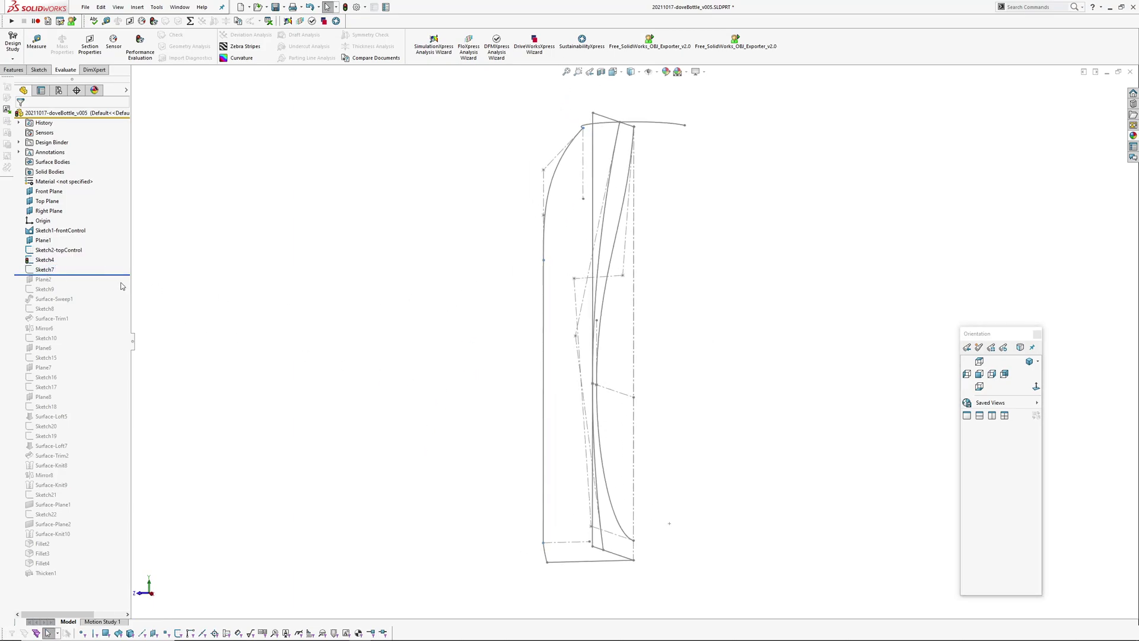
{"action": "left_click", "coordinate": [49, 272]}
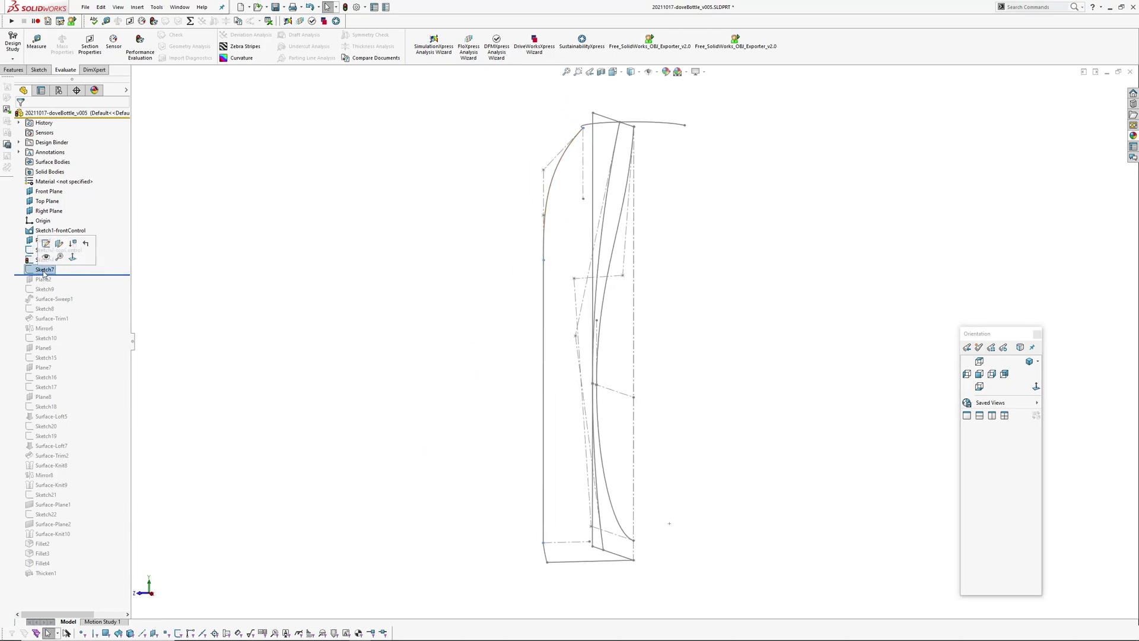
{"action": "left_click", "coordinate": [45, 260]}
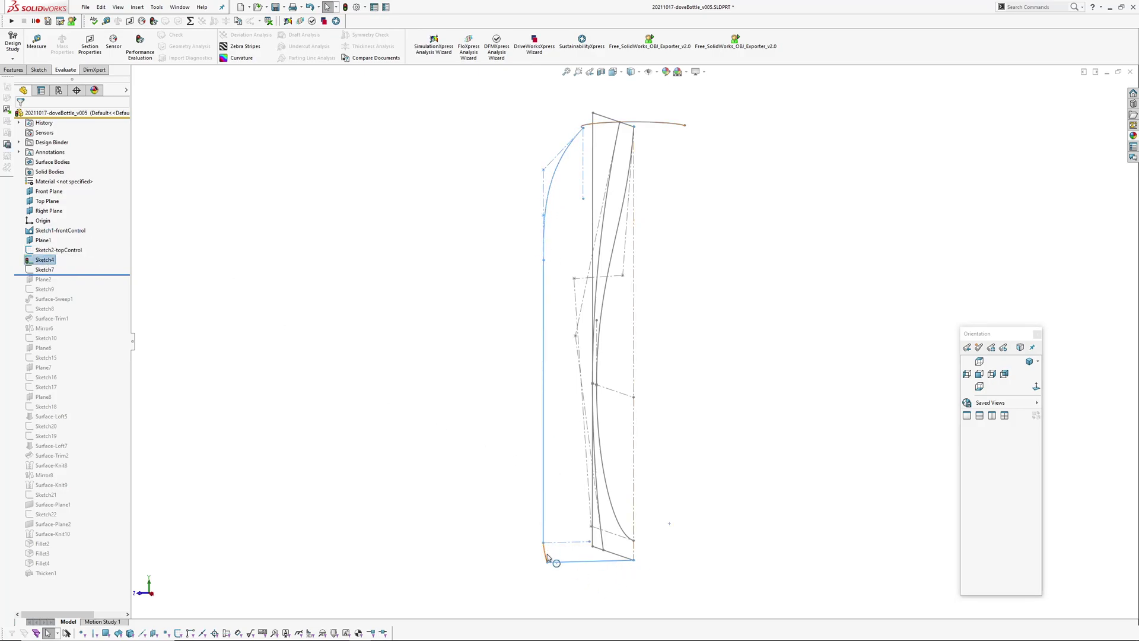
{"action": "key", "text": "Escape"}
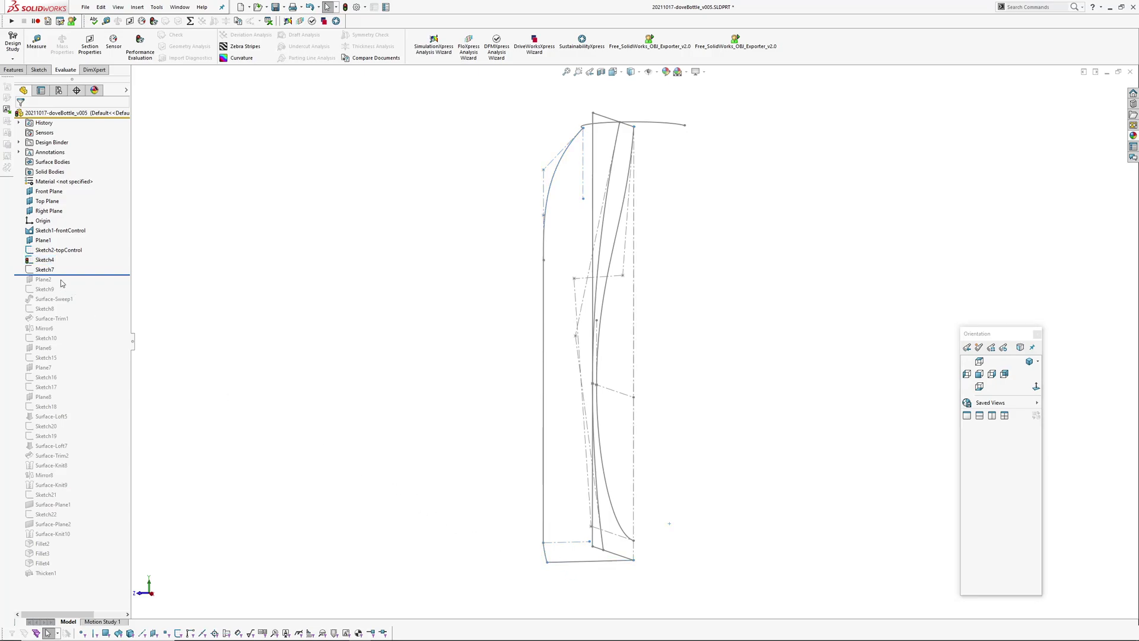
- Open Sketch7 for editing, examine its line and curve with their relations, and exit without changes
{"action": "left_click", "coordinate": [49, 269]}
{"action": "left_click", "coordinate": [56, 243]}
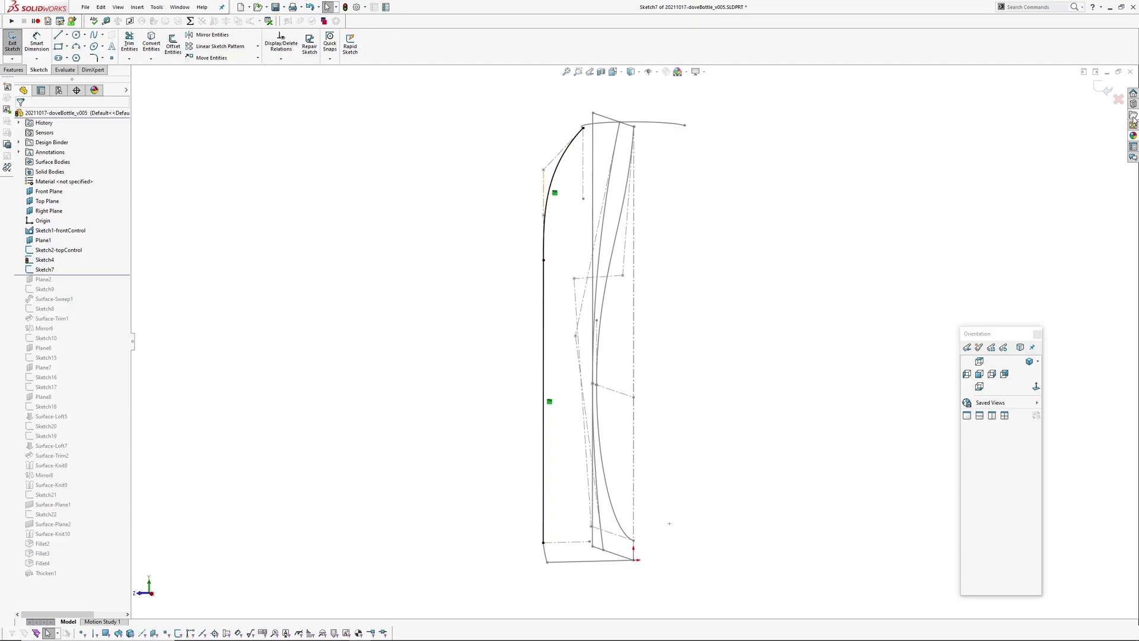
{"action": "left_click", "coordinate": [1119, 99]}
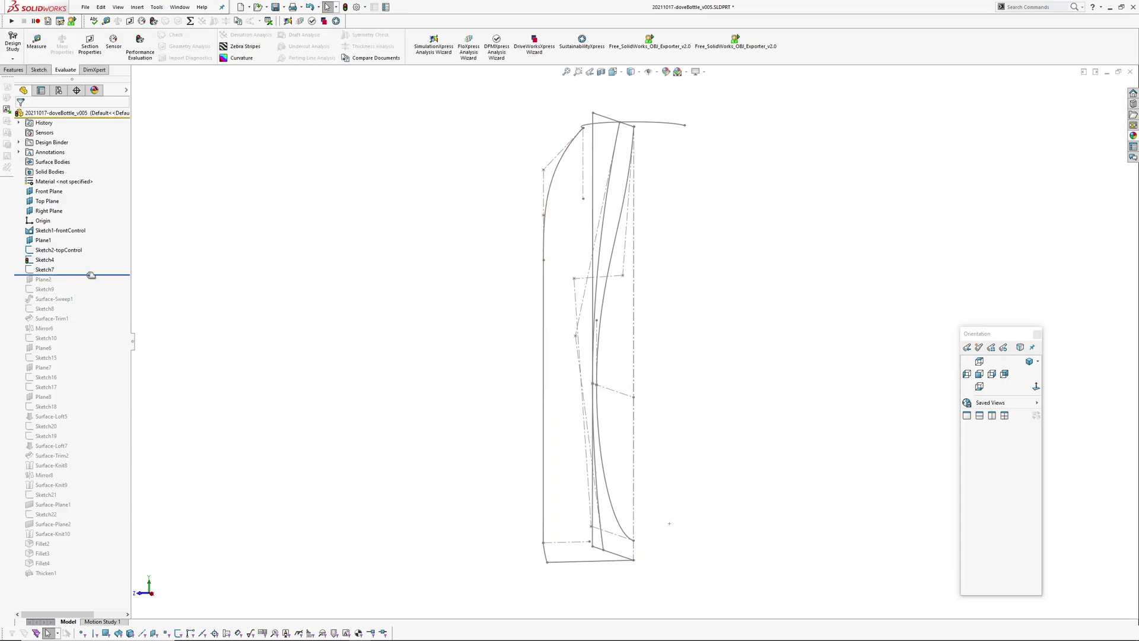
- Roll the history forward to include Plane2, and view that plane on its own with the other sketches hidden
{"action": "left_click_drag", "start_coordinate": [92, 275], "coordinate": [95, 283]}
{"action": "mouse_move", "coordinate": [570, 529]}
{"action": "middle_mouse_down", "text": "ctrl"}
{"action": "mouse_move", "coordinate": [555, 484]}
{"action": "mouse_move", "coordinate": [579, 494]}
{"action": "middle_mouse_up", "text": "ctrl"}
{"action": "key", "text": "ctrl+h"}
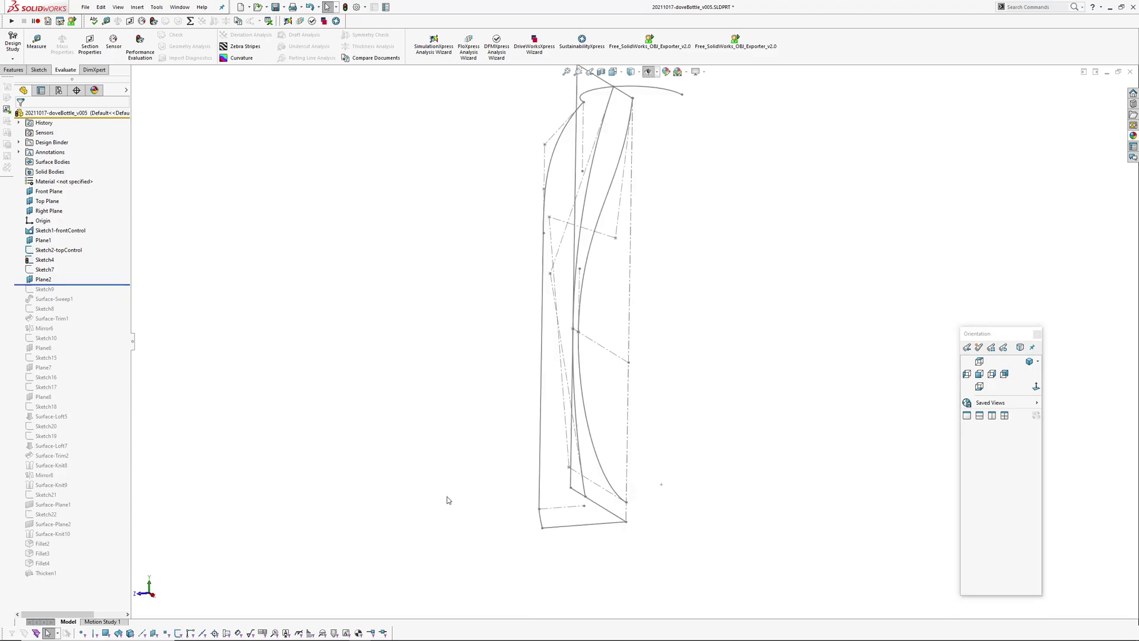
{"action": "left_click", "coordinate": [46, 280]}
{"action": "scroll", "coordinate": [550, 569], "scroll_direction": "down", "scroll_amount": 5}
{"action": "mouse_move", "coordinate": [550, 504]}
{"action": "middle_mouse_down"}
{"action": "mouse_move", "coordinate": [546, 445]}
{"action": "mouse_move", "coordinate": [528, 439]}
{"action": "mouse_move", "coordinate": [547, 487]}
{"action": "middle_mouse_up"}
{"action": "key", "text": "h"}
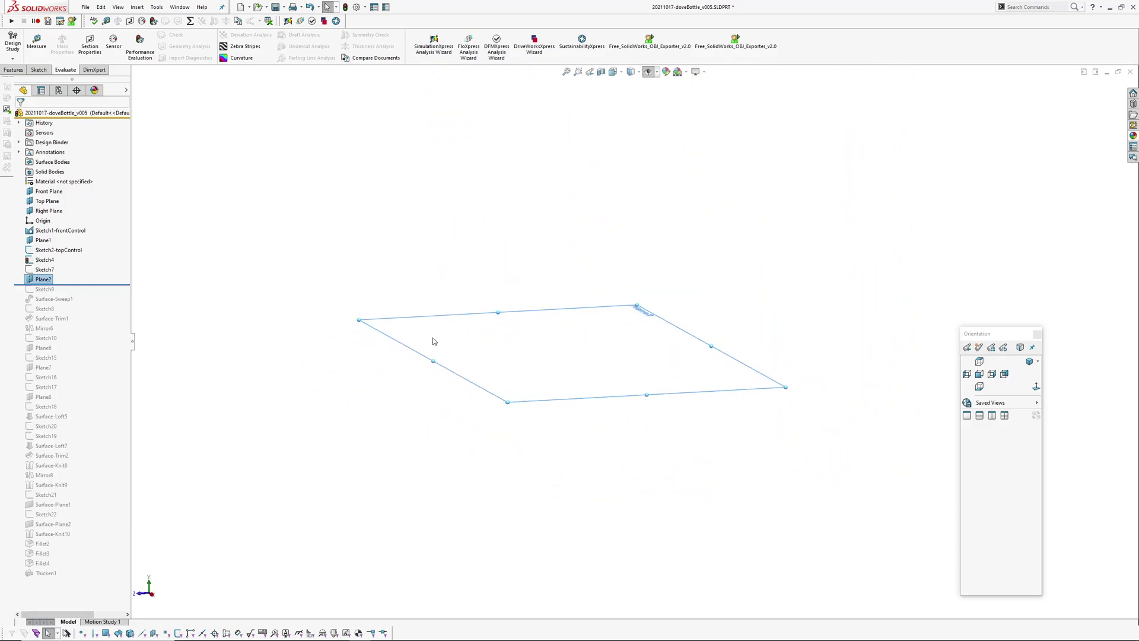
- Compare Sketch7 with Plane2 in isolation, and display the other sketches again to examine the plane's position
{"action": "left_click", "coordinate": [37, 269]}
{"action": "middle_click_drag", "start_coordinate": [503, 437], "coordinate": [493, 447], "text": "ctrl"}
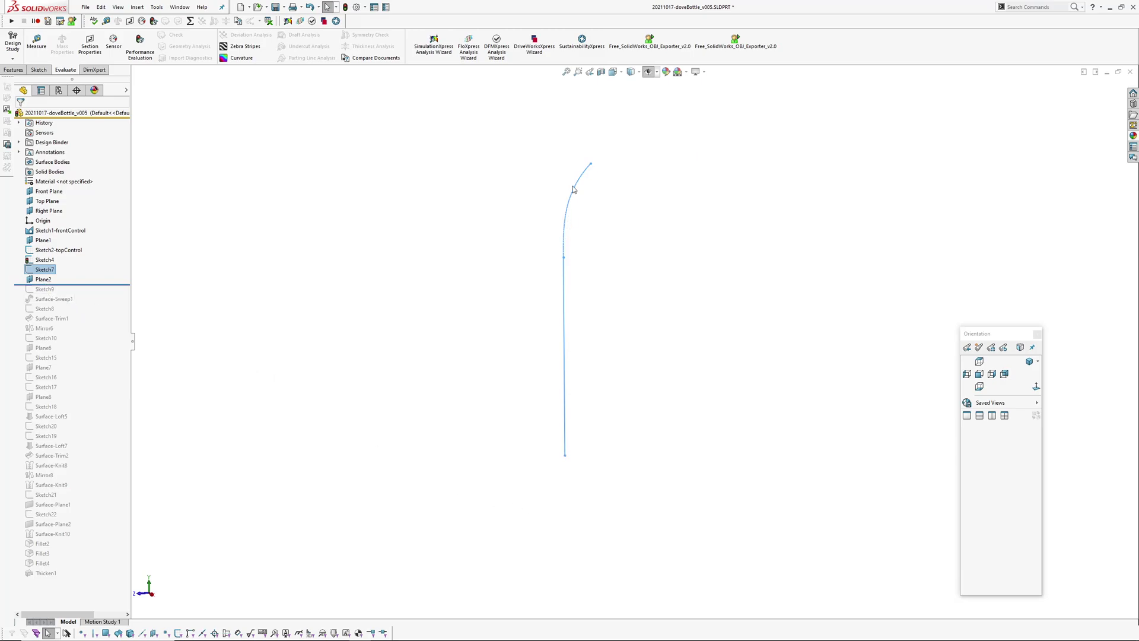
{"action": "left_click", "coordinate": [48, 277]}
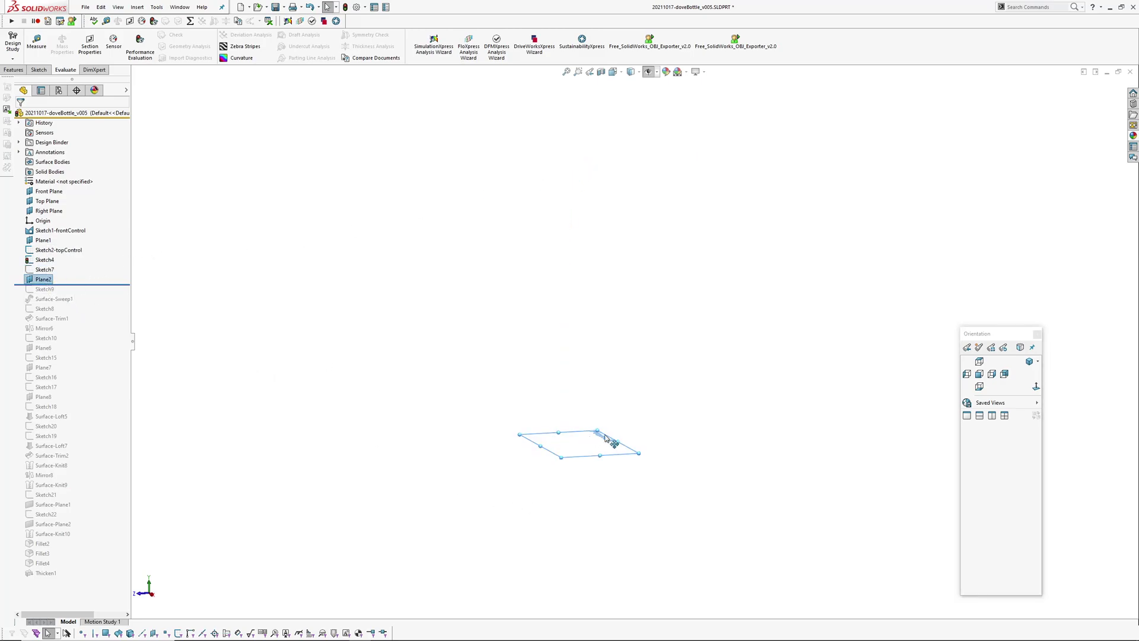
{"action": "key", "text": "h"}
{"action": "mouse_move", "coordinate": [590, 463]}
{"action": "middle_mouse_down"}
{"action": "mouse_move", "coordinate": [611, 475]}
{"action": "mouse_move", "coordinate": [629, 454]}
{"action": "mouse_move", "coordinate": [738, 493]}
{"action": "mouse_move", "coordinate": [676, 444]}
{"action": "middle_mouse_up"}
{"action": "key", "text": "p"}
{"action": "scroll", "coordinate": [603, 465], "scroll_direction": "down", "scroll_amount": 1}
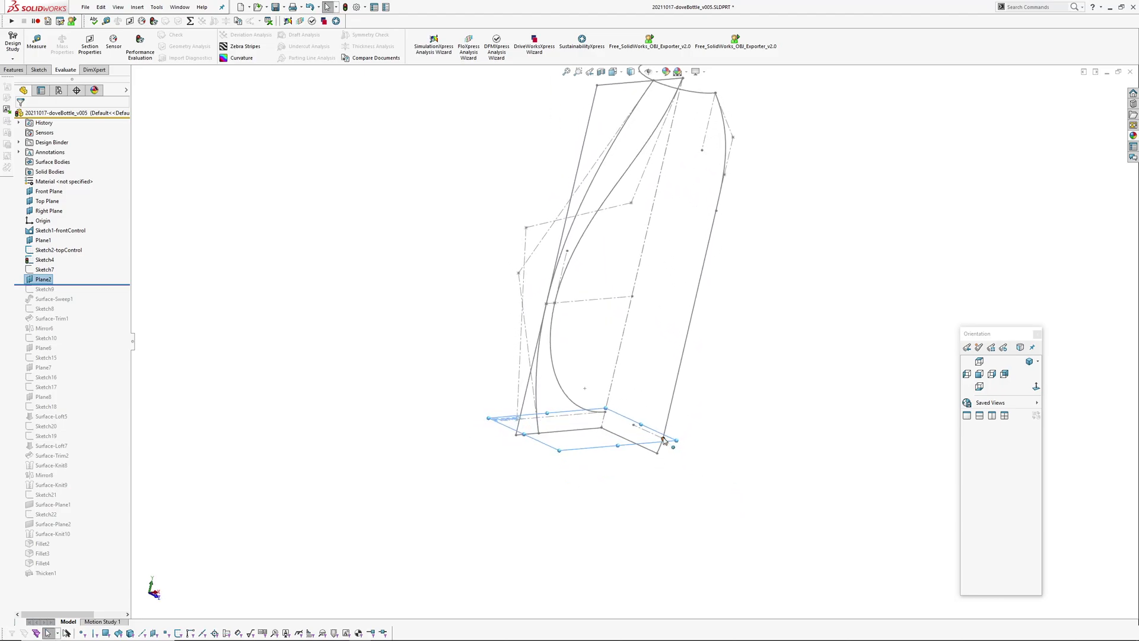
- Roll the history forward to include Sketch9, examine its R100 arc and 60 mm dimension, and exit the sketch without changes
{"action": "left_click_drag", "start_coordinate": [64, 285], "coordinate": [65, 295]}
{"action": "left_click", "coordinate": [45, 289]}
{"action": "left_click", "coordinate": [53, 262]}
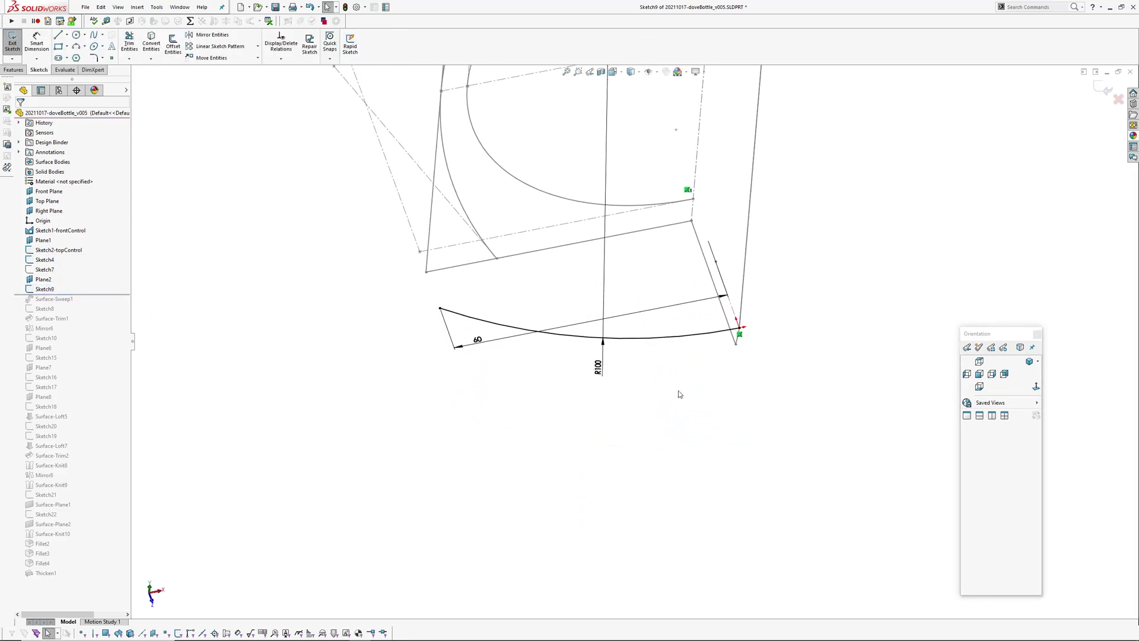
{"action": "mouse_move", "coordinate": [632, 379]}
{"action": "middle_mouse_down"}
{"action": "mouse_move", "coordinate": [600, 478]}
{"action": "mouse_move", "coordinate": [600, 458]}
{"action": "mouse_move", "coordinate": [538, 481]}
{"action": "mouse_move", "coordinate": [531, 452]}
{"action": "middle_mouse_up"}
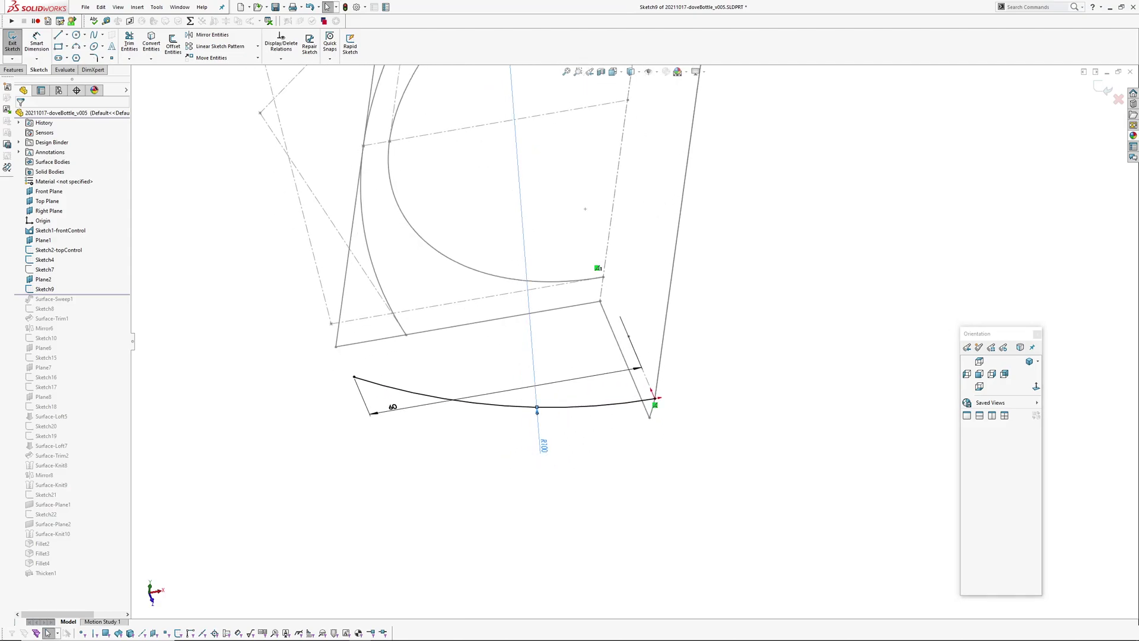
{"action": "left_click", "coordinate": [541, 462]}
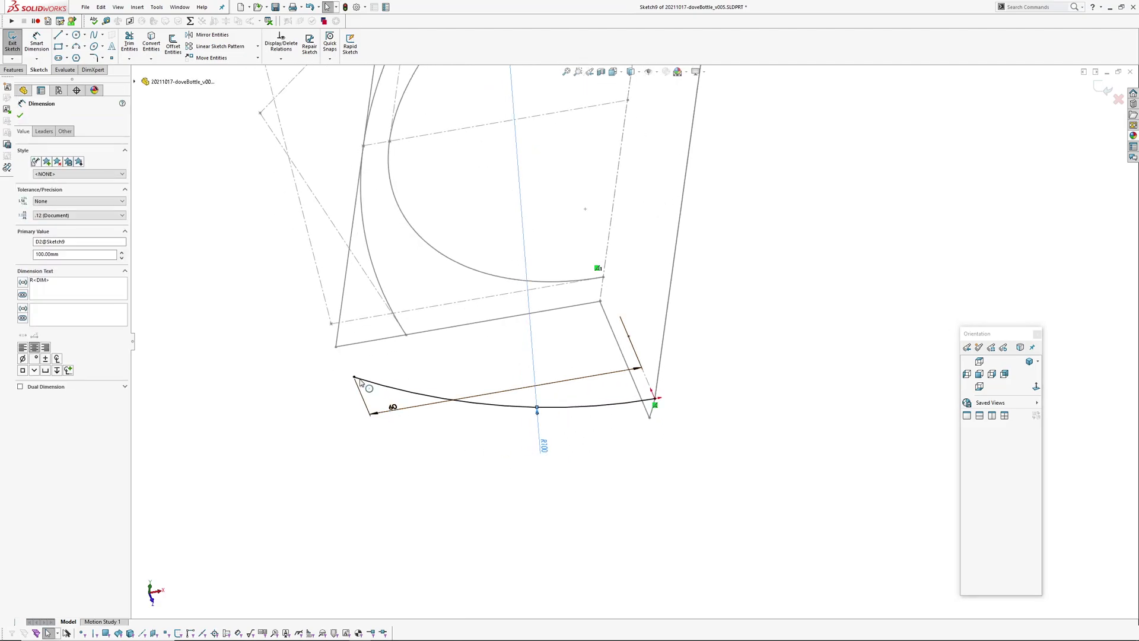
{"action": "mouse_move", "coordinate": [792, 421]}
{"action": "middle_mouse_down"}
{"action": "mouse_move", "coordinate": [617, 433]}
{"action": "mouse_move", "coordinate": [511, 320]}
{"action": "mouse_move", "coordinate": [608, 290]}
{"action": "middle_mouse_up"}
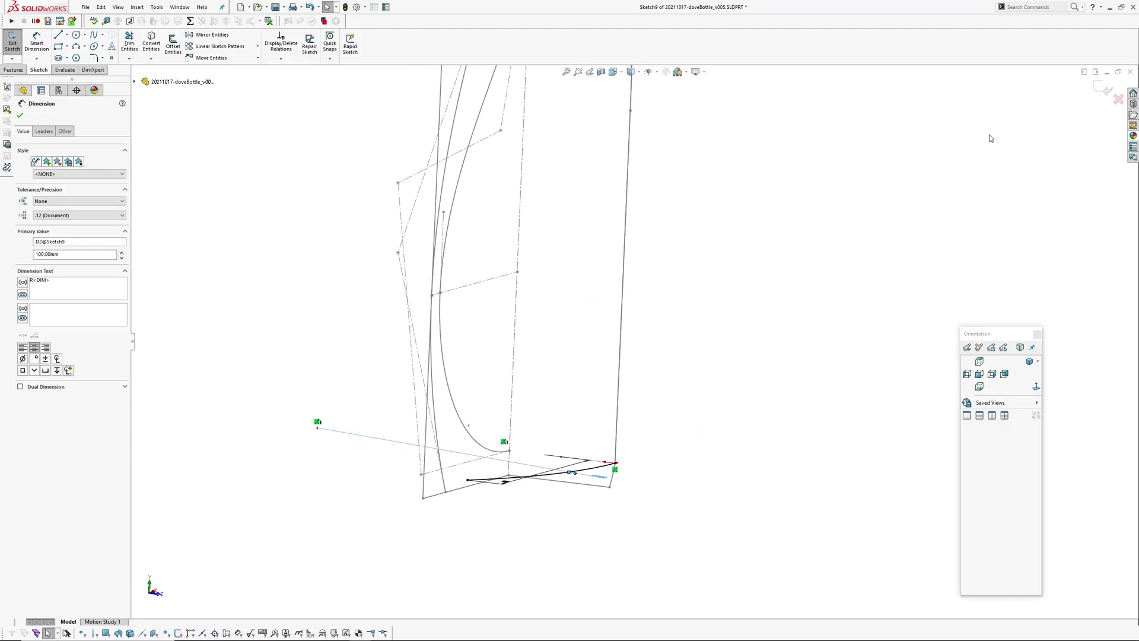
{"action": "left_click", "coordinate": [1118, 99]}
- Roll the history forward to include Surface-Sweep1, and open the sweep's definition
{"action": "mouse_move", "coordinate": [658, 254]}
{"action": "middle_mouse_down"}
{"action": "mouse_move", "coordinate": [564, 364]}
{"action": "mouse_move", "coordinate": [516, 353]}
{"action": "mouse_move", "coordinate": [520, 396]}
{"action": "mouse_move", "coordinate": [534, 393]}
{"action": "middle_mouse_up"}
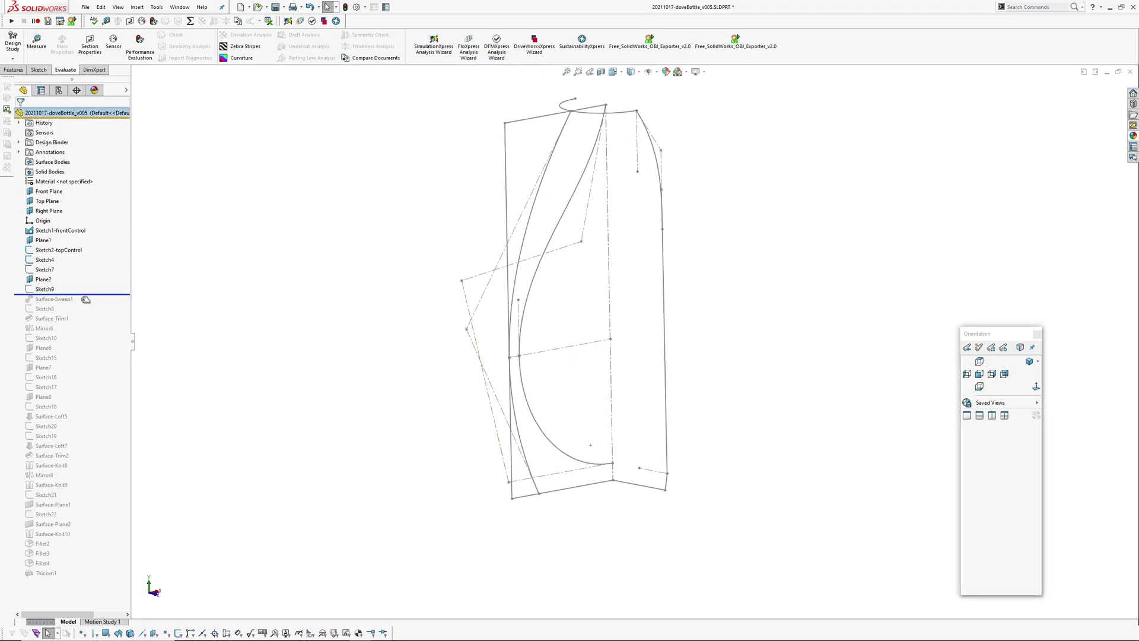
{"action": "left_click_drag", "start_coordinate": [82, 295], "coordinate": [82, 303]}
{"action": "middle_click_drag", "start_coordinate": [364, 333], "coordinate": [214, 342]}
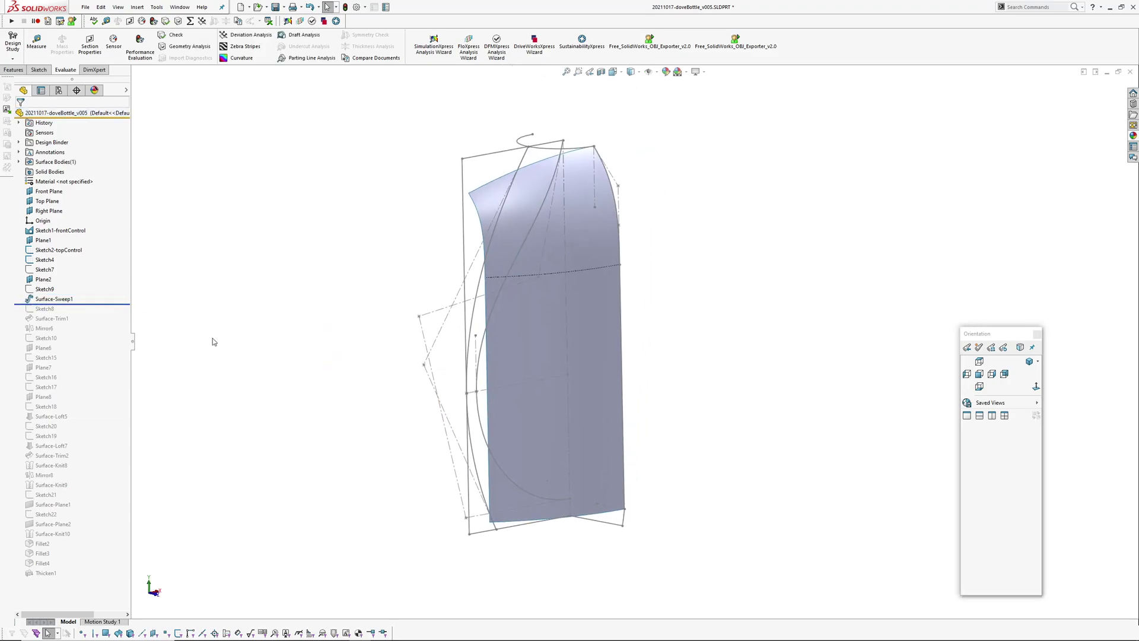
{"action": "left_click", "coordinate": [53, 299]}
{"action": "left_click", "coordinate": [57, 275]}
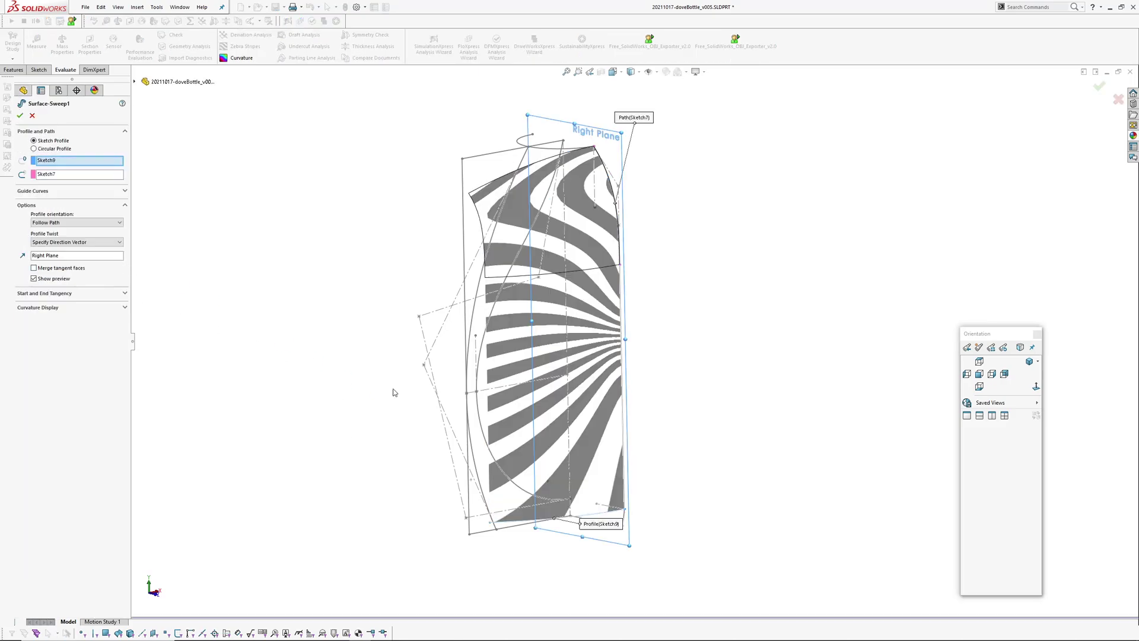
- Turn off the zebra stripes and mesh preview in the sweep's curvature display to view the plain surface preview
{"action": "middle_click_drag", "start_coordinate": [423, 396], "coordinate": [350, 369], "text": "ctrl"}
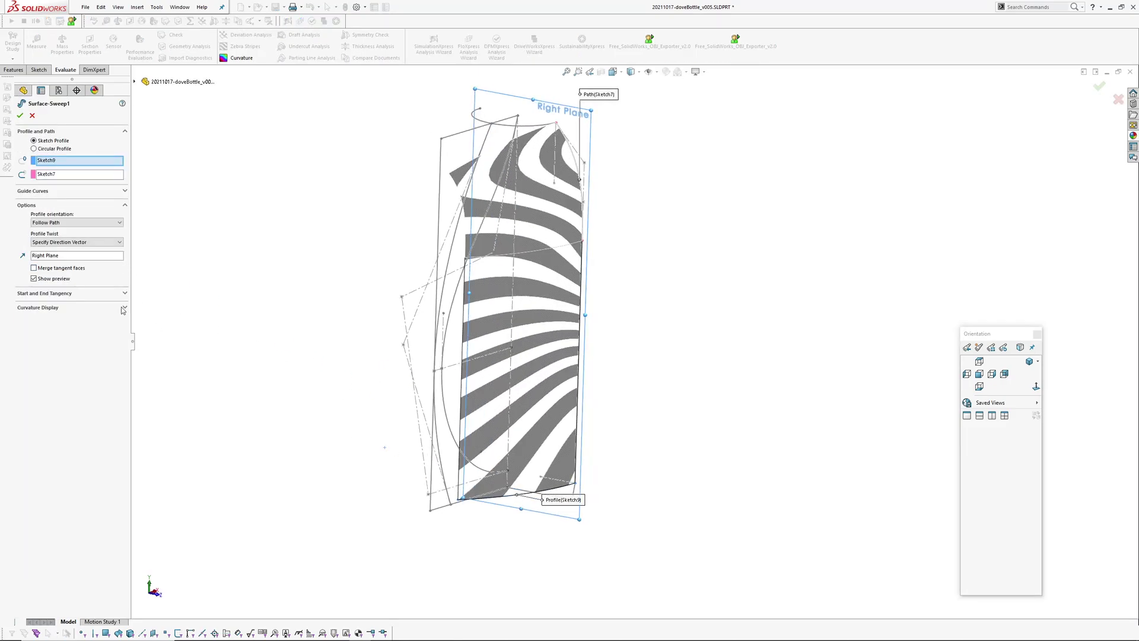
{"action": "left_click", "coordinate": [37, 308]}
{"action": "left_click", "coordinate": [31, 329]}
{"action": "left_click", "coordinate": [31, 319]}
{"action": "left_click", "coordinate": [21, 317]}
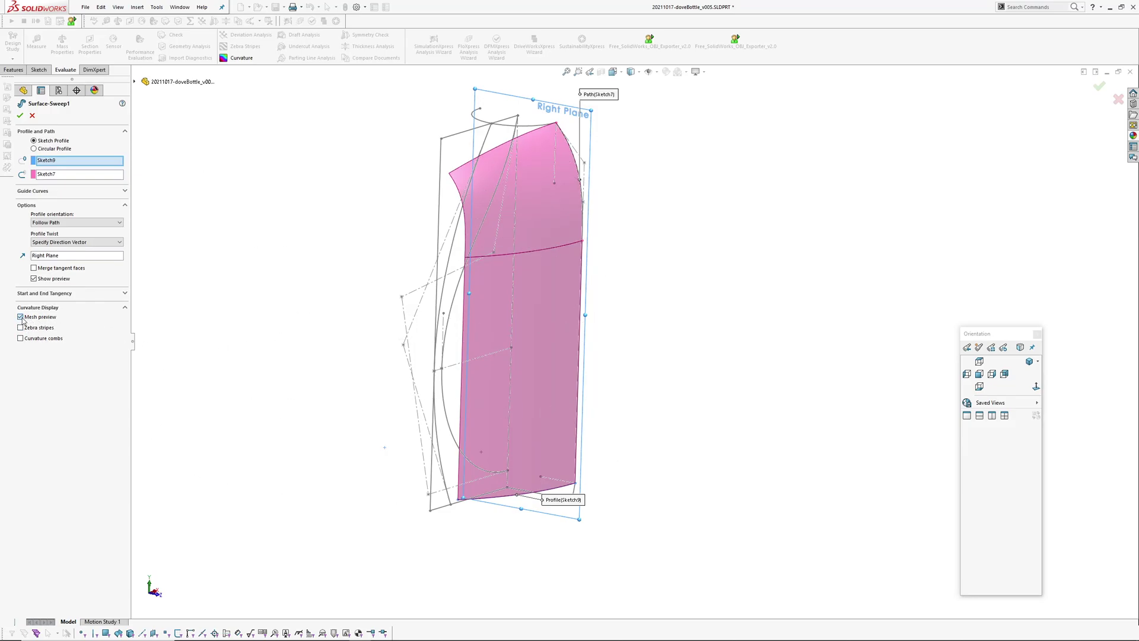
- Examine the sweep's Sketch9 profile and its profile orientation options, and close the definition without changes
{"action": "middle_click_drag", "start_coordinate": [524, 361], "coordinate": [527, 379], "text": "ctrl"}
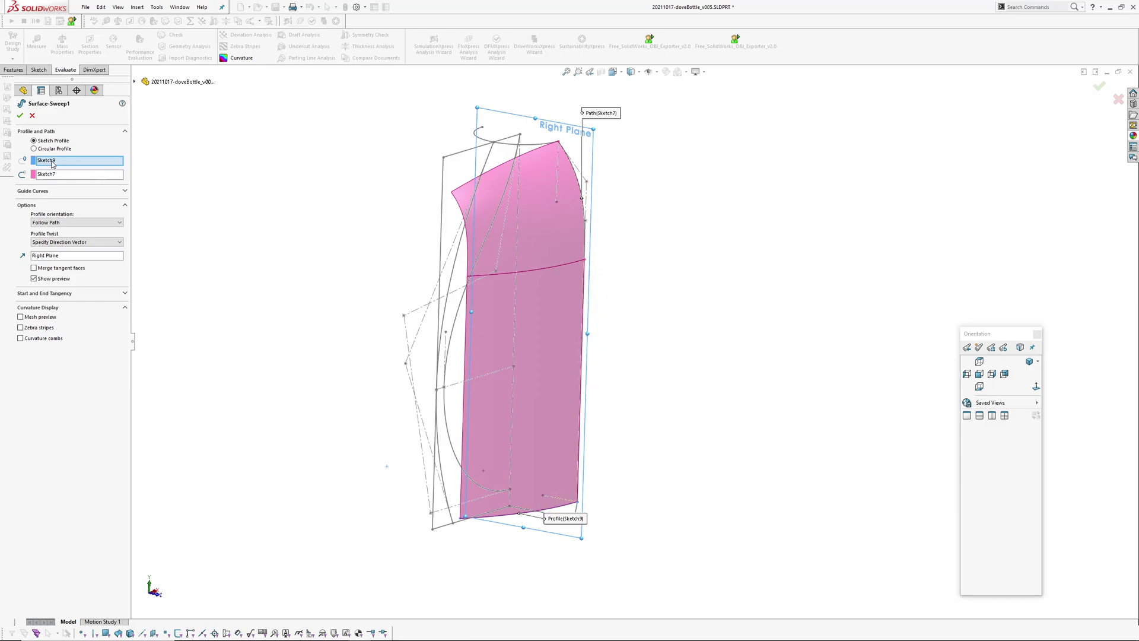
{"action": "left_click", "coordinate": [73, 162]}
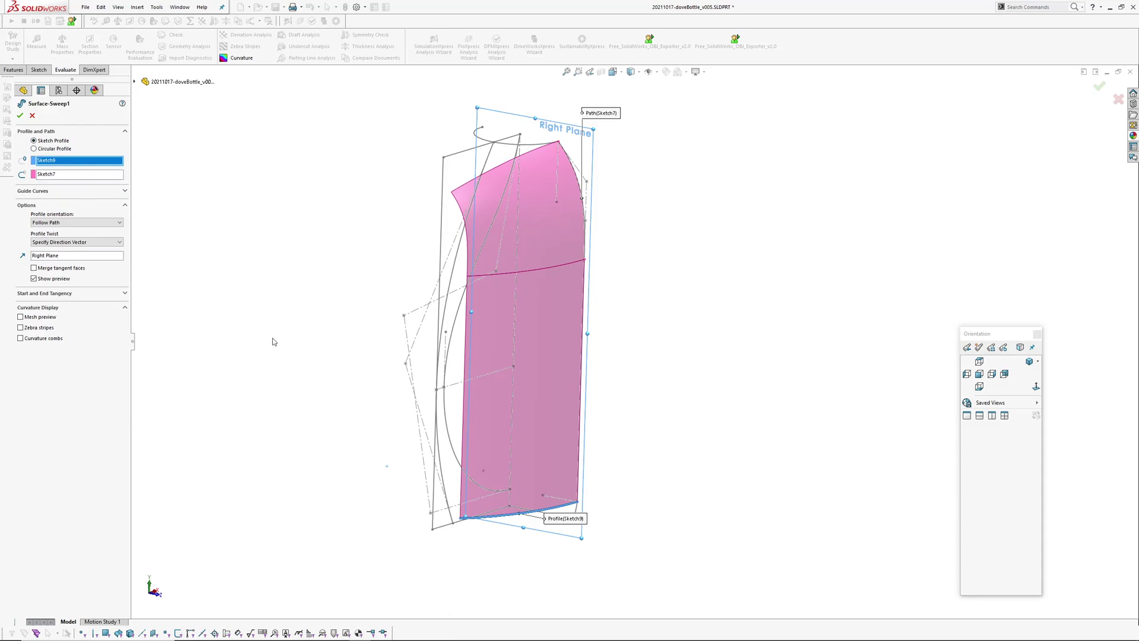
{"action": "left_click", "coordinate": [65, 222]}
{"action": "left_click", "coordinate": [57, 224]}
{"action": "left_click", "coordinate": [53, 223]}
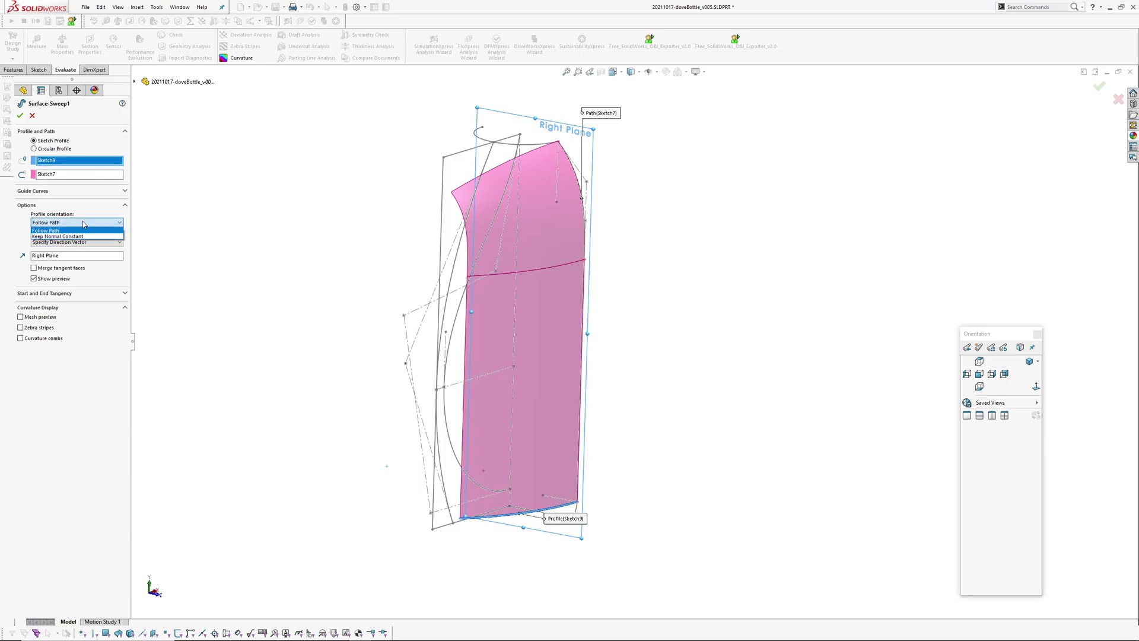
{"action": "left_click", "coordinate": [31, 116]}
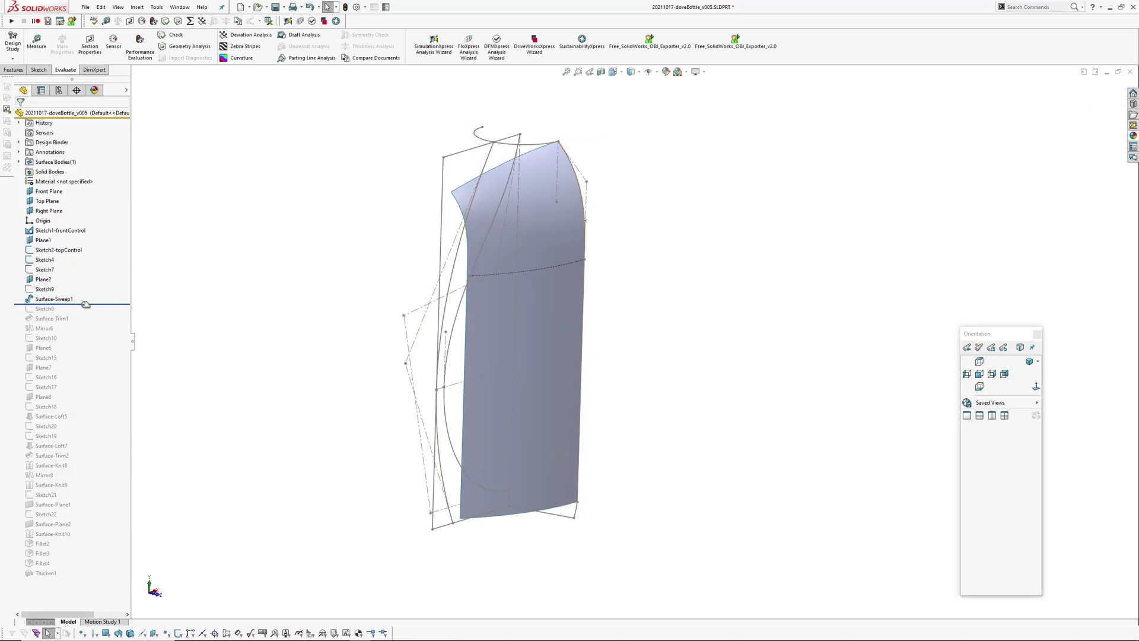
- Roll the history forward to include Sketch8, and compare it with Surface-Sweep1 and Sketch1-frontControl
{"action": "left_click", "coordinate": [45, 309]}
{"action": "mouse_move", "coordinate": [349, 379]}
{"action": "middle_mouse_down", "text": "ctrl"}
{"action": "mouse_move", "coordinate": [356, 343]}
{"action": "mouse_move", "coordinate": [305, 306]}
{"action": "mouse_move", "coordinate": [274, 318]}
{"action": "middle_mouse_up", "text": "ctrl"}
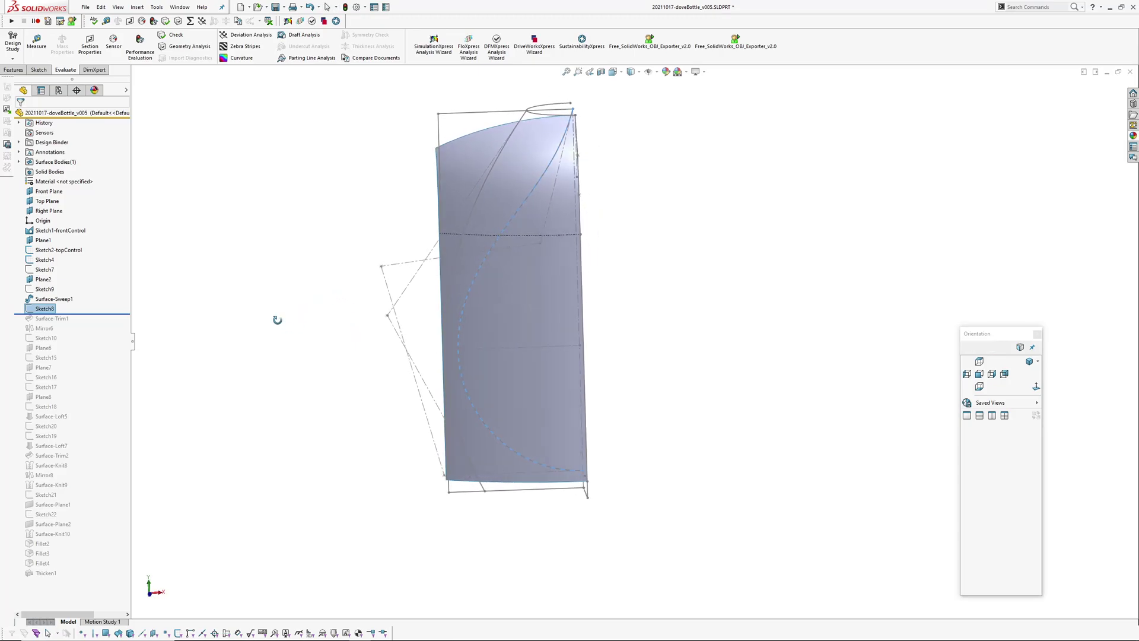
{"action": "left_click", "coordinate": [43, 299]}
{"action": "left_click", "coordinate": [39, 310]}
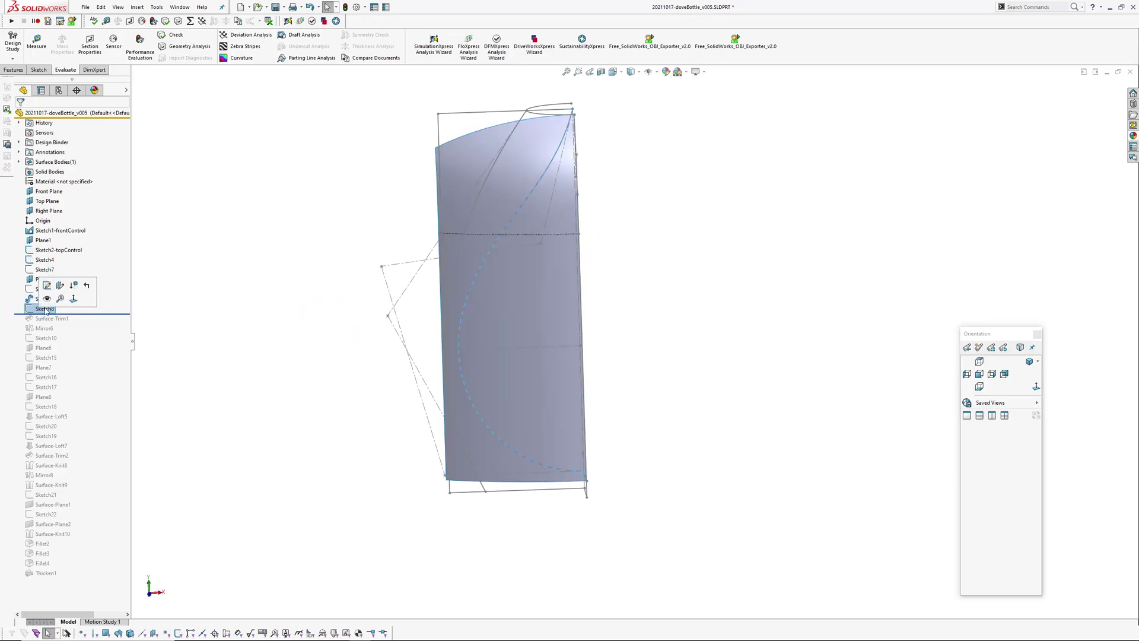
{"action": "left_click", "coordinate": [50, 231]}
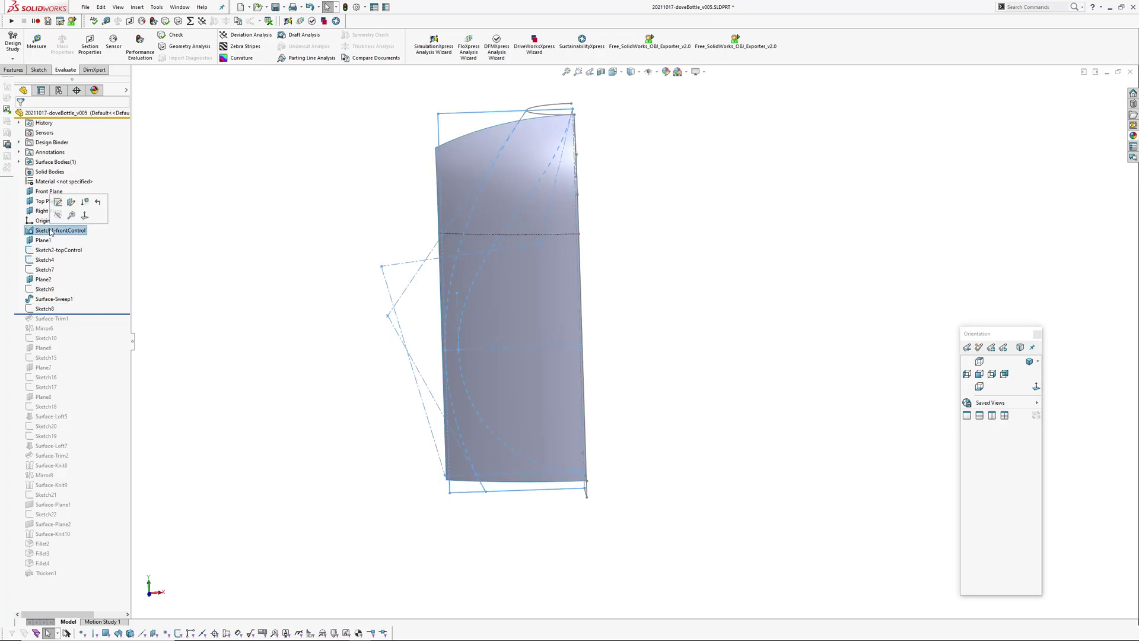
{"action": "left_click", "coordinate": [38, 310]}
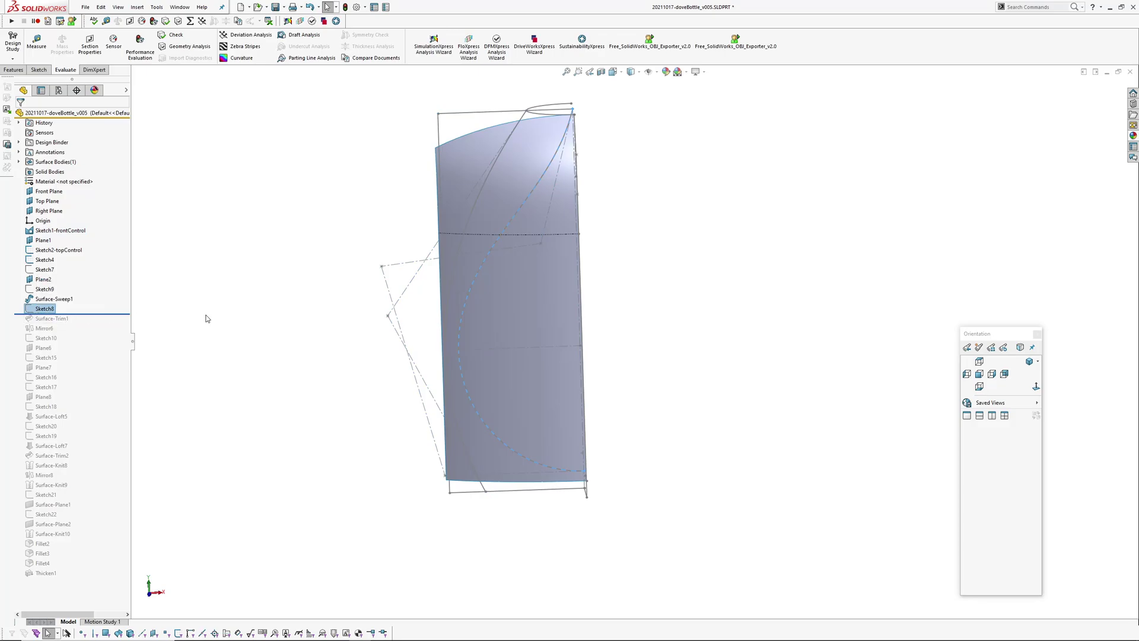
- Examine the Sketch8 curve against the swept surface and Plane2, leaving its name as it is
{"action": "left_click", "coordinate": [44, 312]}
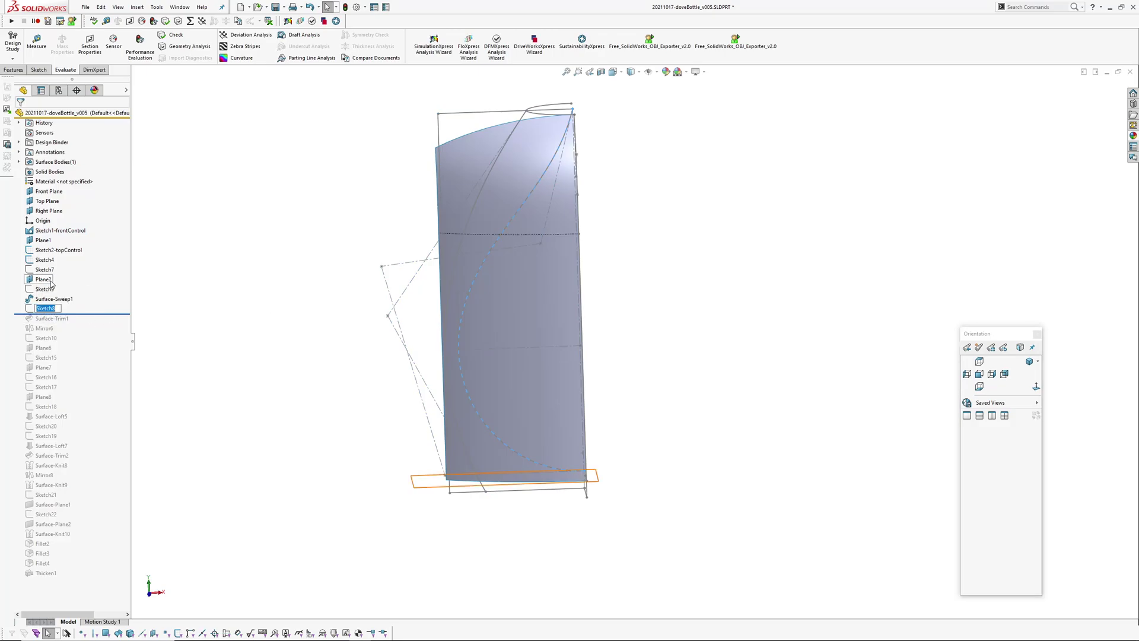
{"action": "left_click", "coordinate": [48, 280]}
{"action": "left_click", "coordinate": [351, 359]}
{"action": "left_click", "coordinate": [48, 309]}
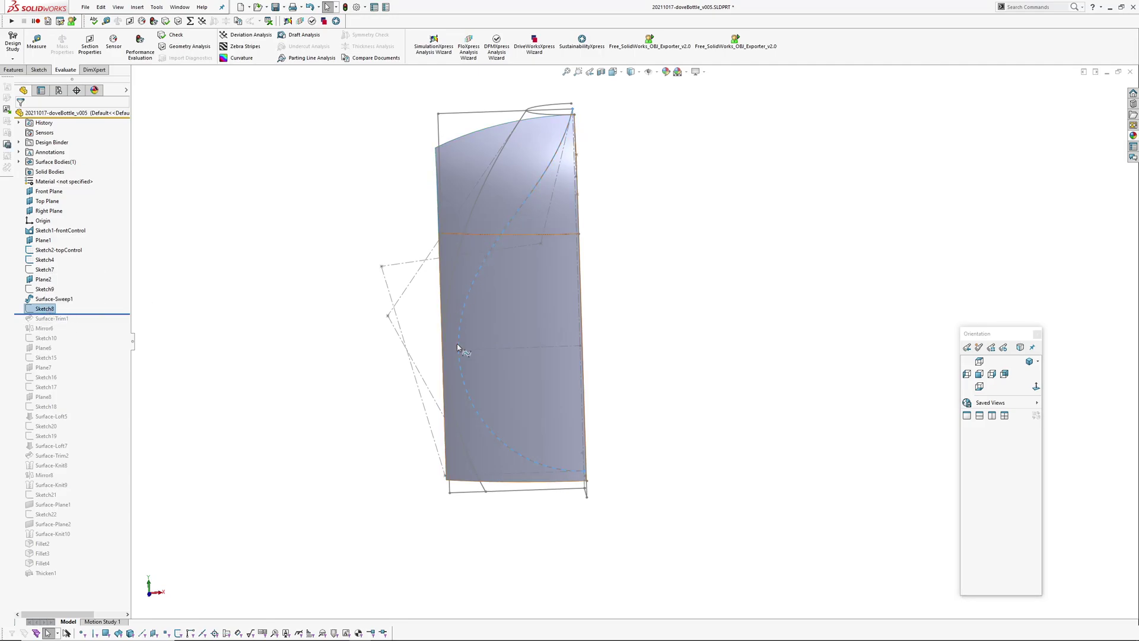
{"action": "left_click", "coordinate": [517, 317]}
{"action": "middle_click_drag", "start_coordinate": [537, 331], "coordinate": [566, 329]}
{"action": "left_click", "coordinate": [634, 320]}
{"action": "left_click", "coordinate": [531, 206]}
{"action": "left_click", "coordinate": [188, 300]}
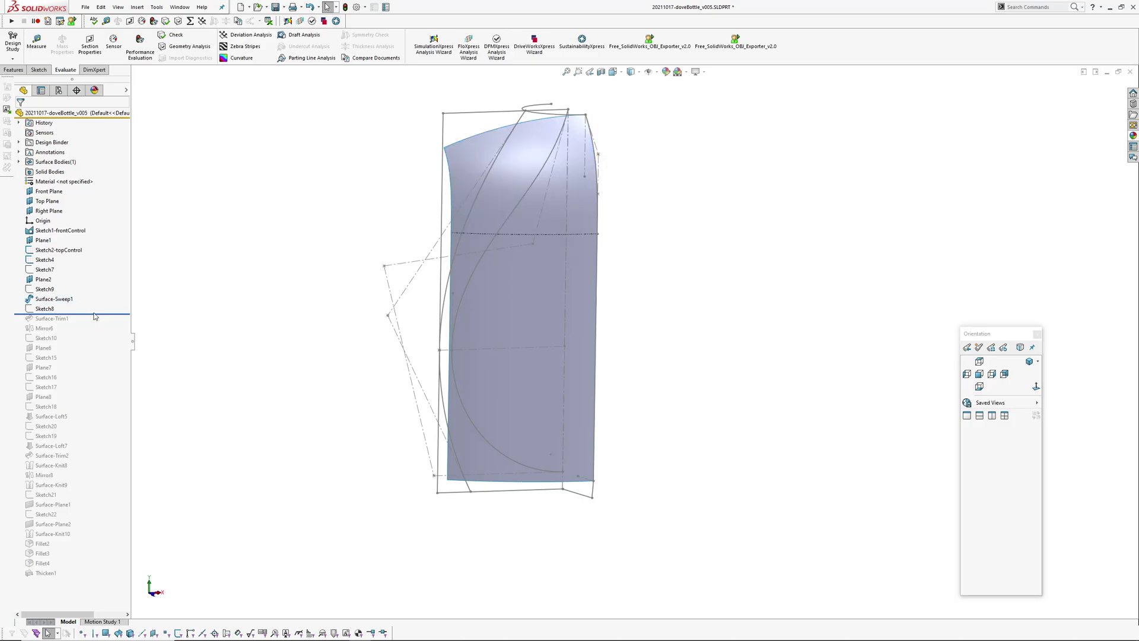
- Roll the history forward to include Surface-Trim1, review its Sketch8 trim tool, and close the definition without changes
{"action": "left_click_drag", "start_coordinate": [97, 312], "coordinate": [97, 323]}
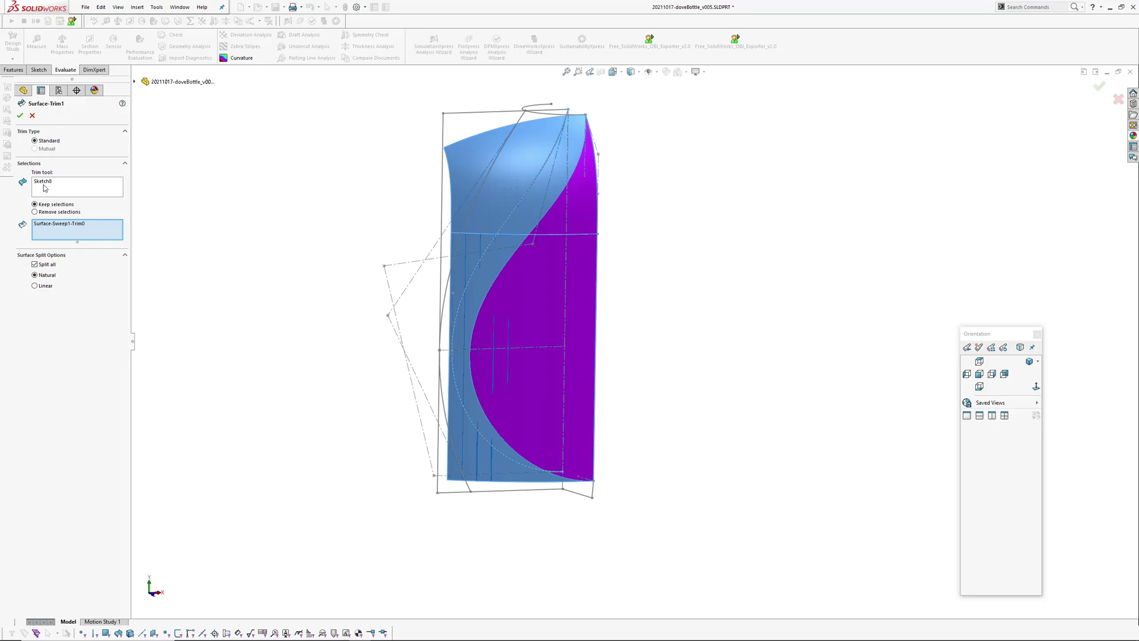
{"action": "left_click", "coordinate": [43, 181]}
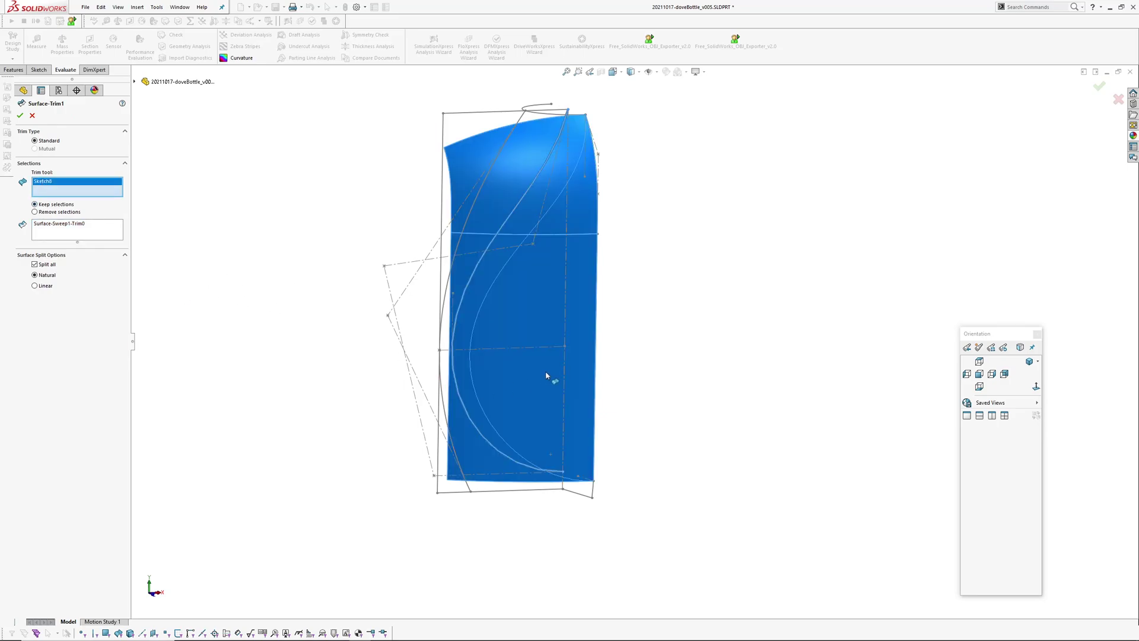
{"action": "left_click", "coordinate": [32, 116]}
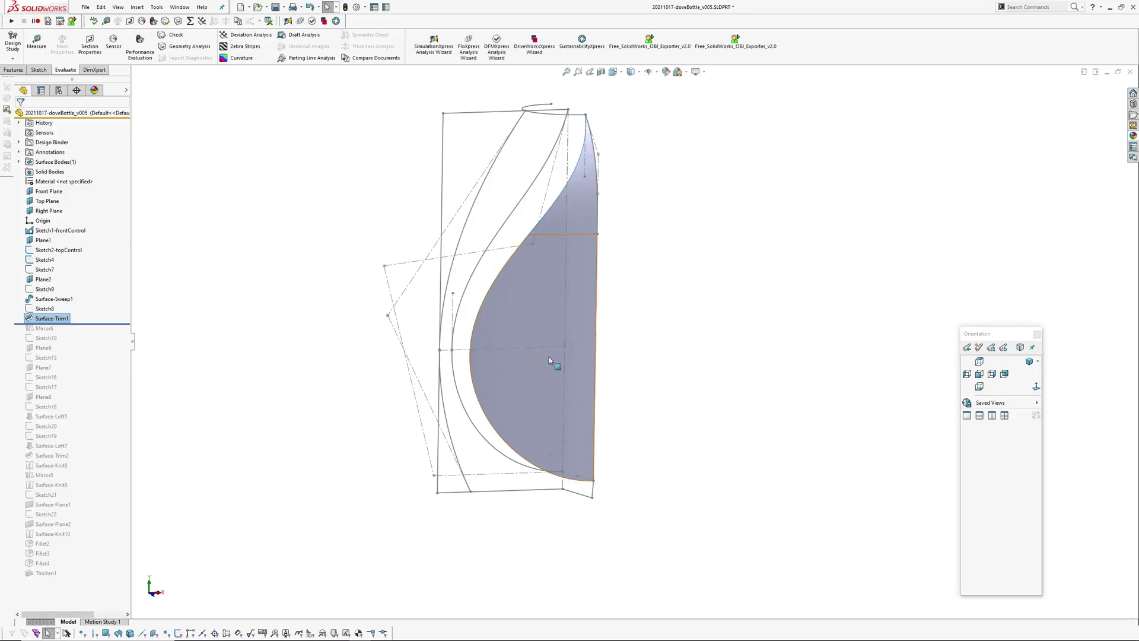
{"action": "middle_click_drag", "start_coordinate": [546, 356], "coordinate": [509, 317]}
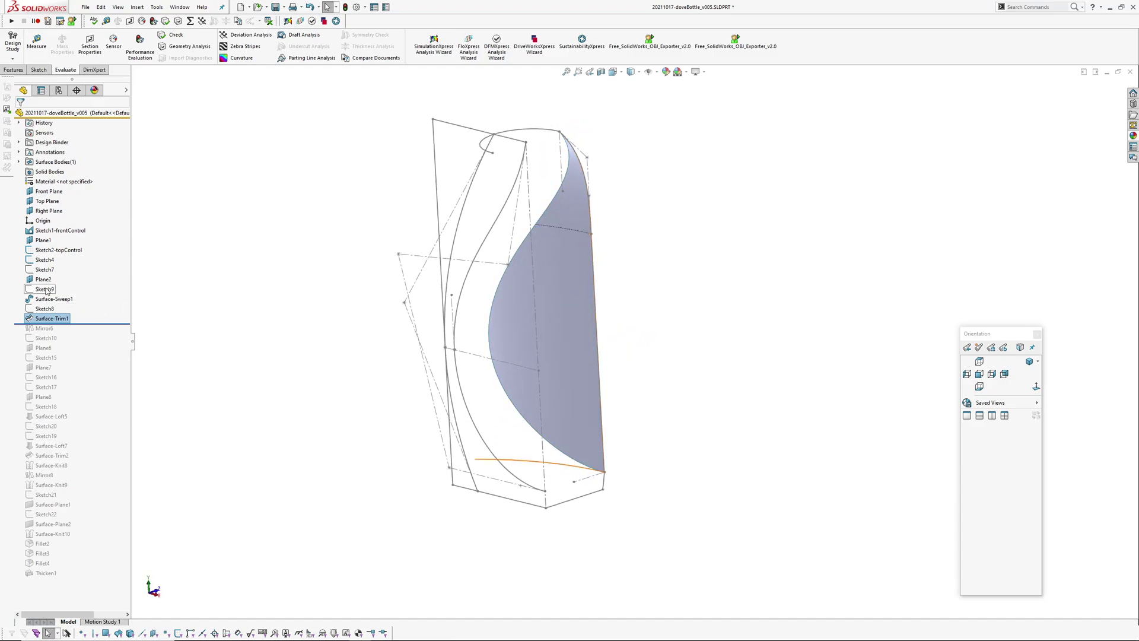
- Inspect Sketch9's R100 arc and 60 mm dimension beneath the trimmed surface from several directions
{"action": "left_click", "coordinate": [45, 290]}
{"action": "mouse_move", "coordinate": [529, 474]}
{"action": "middle_mouse_down"}
{"action": "mouse_move", "coordinate": [472, 369]}
{"action": "mouse_move", "coordinate": [531, 363]}
{"action": "middle_mouse_up"}
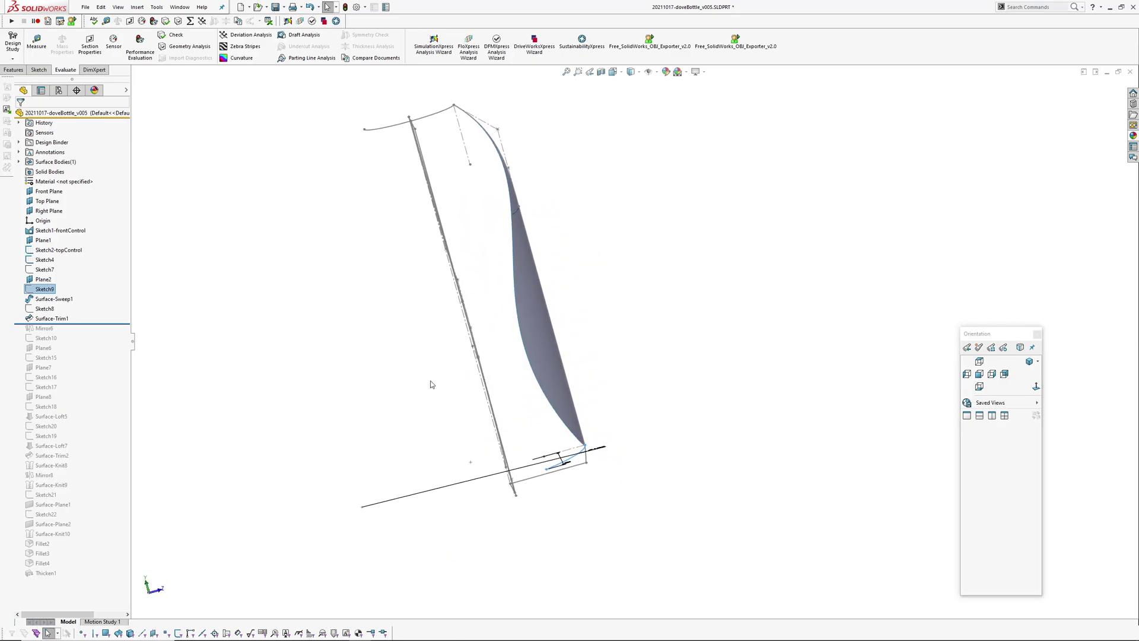
{"action": "mouse_move", "coordinate": [493, 350]}
{"action": "middle_mouse_down"}
{"action": "mouse_move", "coordinate": [394, 326]}
{"action": "mouse_move", "coordinate": [321, 490]}
{"action": "middle_mouse_up"}
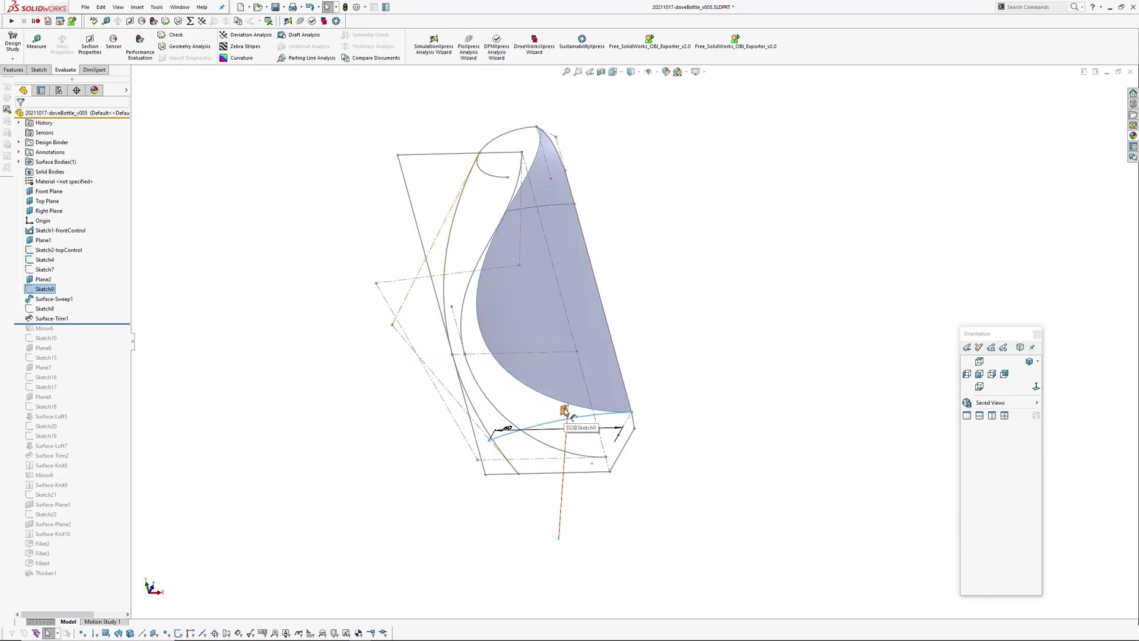
{"action": "middle_click_drag", "start_coordinate": [568, 414], "coordinate": [539, 350]}
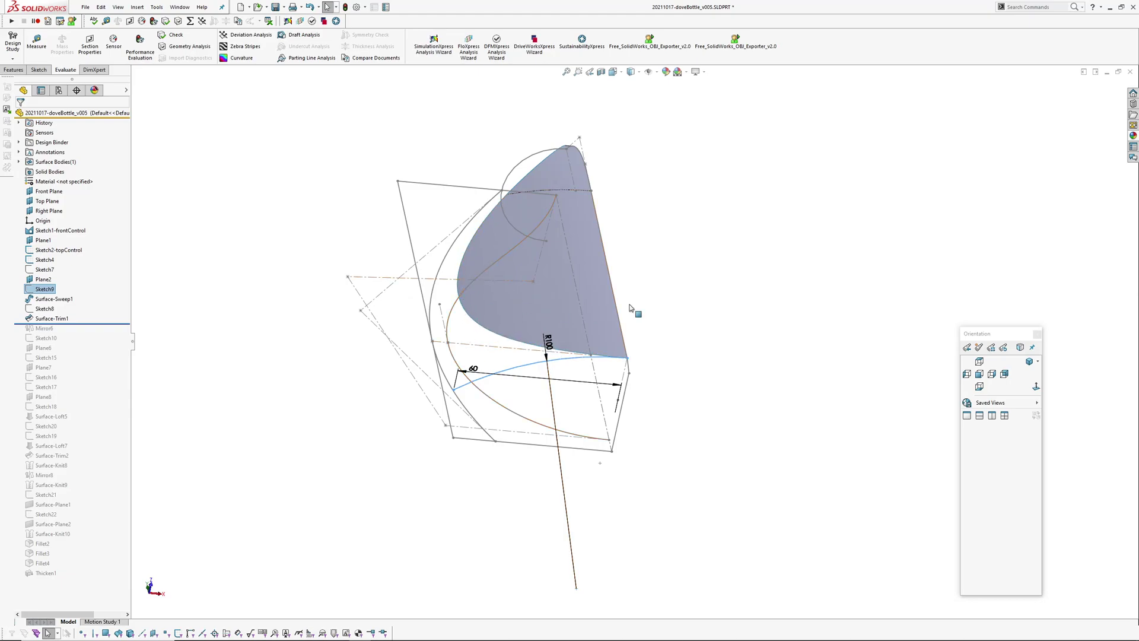
{"action": "left_click", "coordinate": [738, 263]}
{"action": "mouse_move", "coordinate": [738, 263]}
{"action": "middle_mouse_down"}
{"action": "mouse_move", "coordinate": [606, 306]}
{"action": "mouse_move", "coordinate": [695, 411]}
{"action": "middle_mouse_up"}
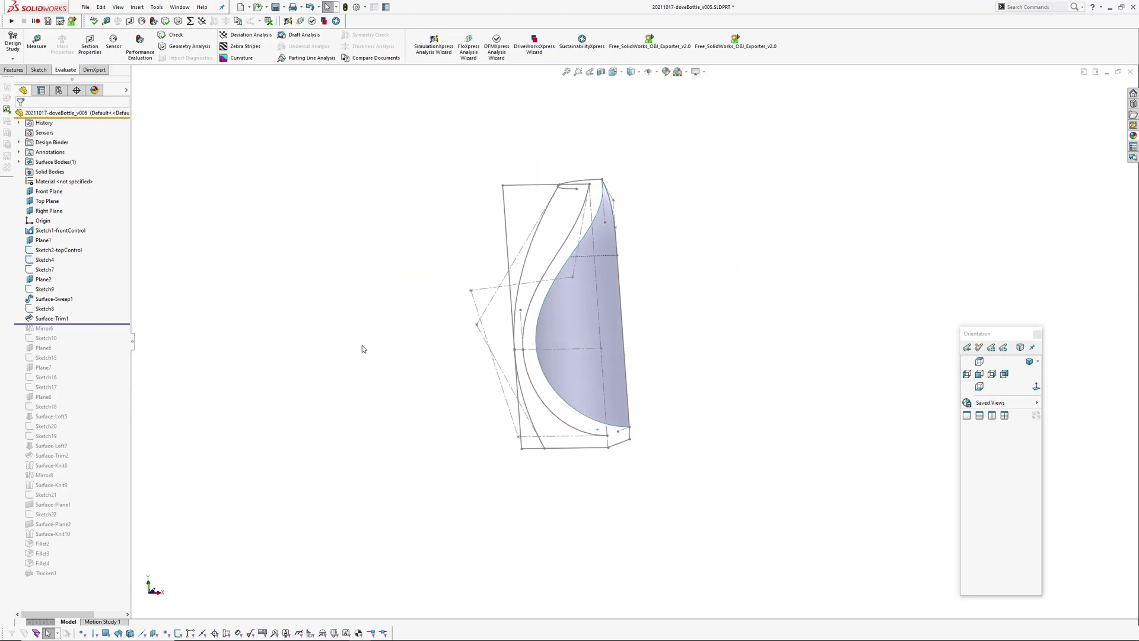
- Roll the history forward through Mirror6 and Sketch10, and examine the mirrored surface and Sketch10's line from several directions
{"action": "left_click_drag", "start_coordinate": [88, 324], "coordinate": [88, 333]}
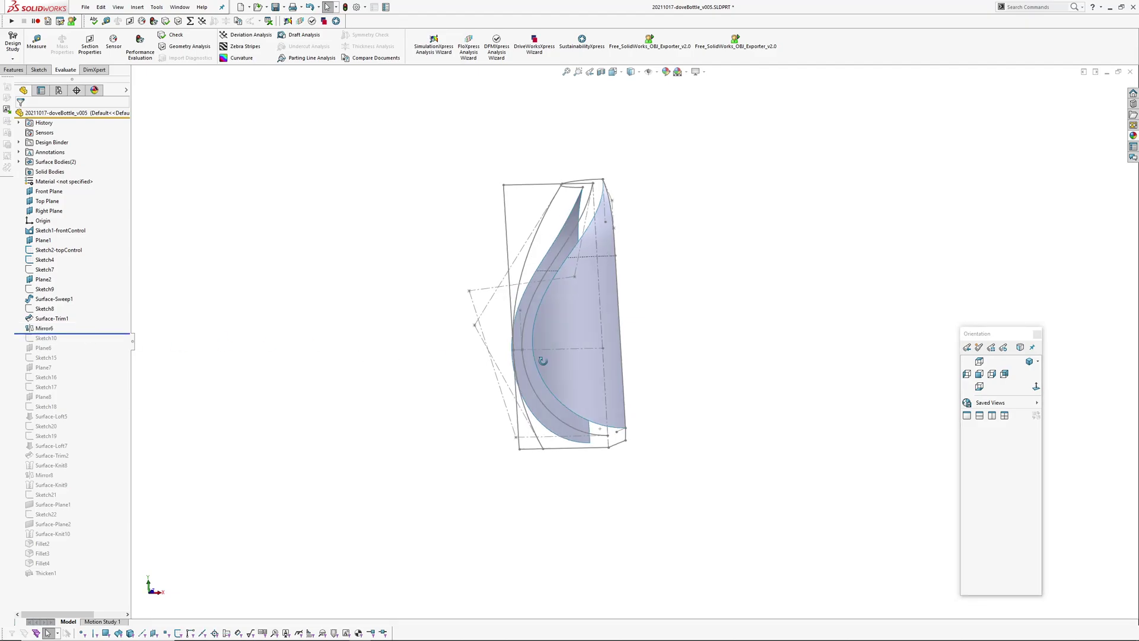
{"action": "middle_click_drag", "start_coordinate": [516, 350], "coordinate": [579, 300]}
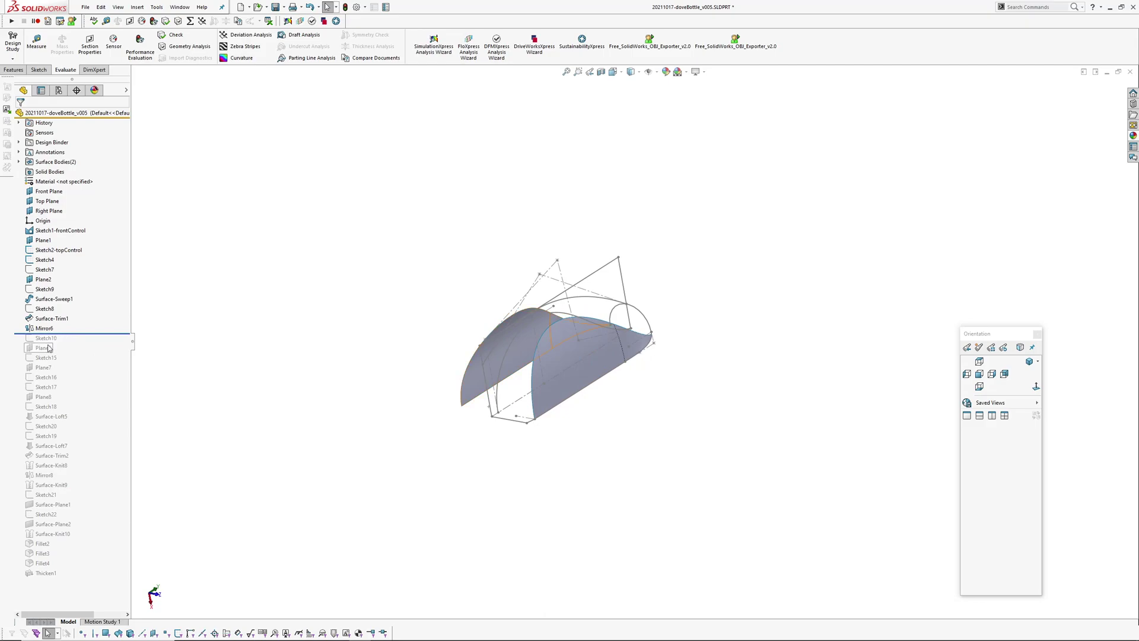
{"action": "left_click_drag", "start_coordinate": [76, 332], "coordinate": [77, 342]}
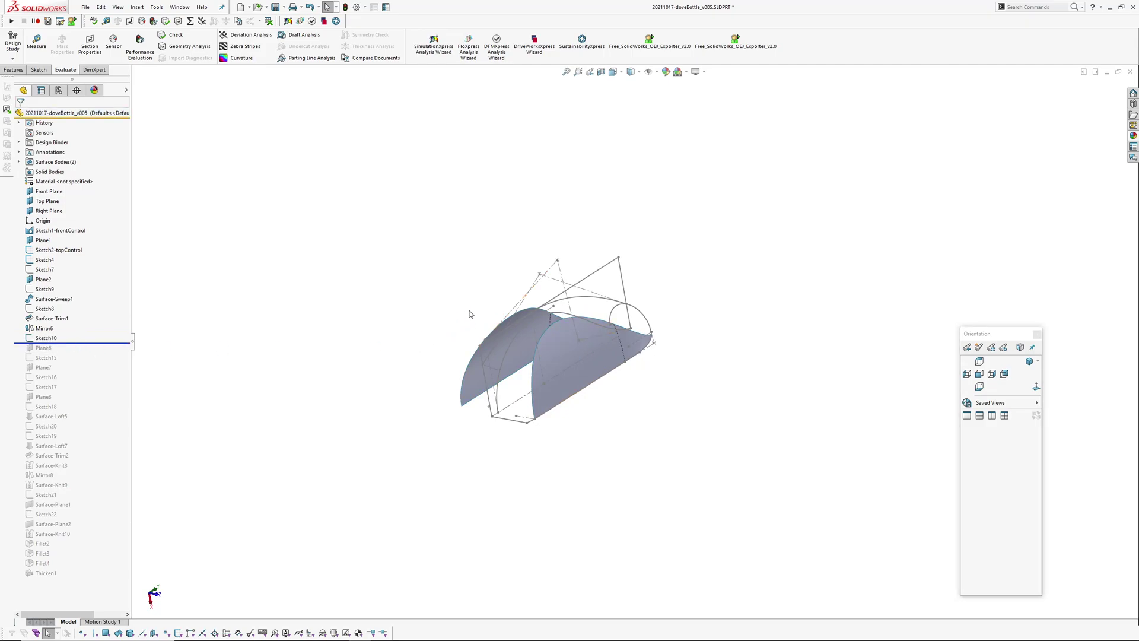
{"action": "middle_click_drag", "start_coordinate": [539, 321], "coordinate": [563, 313]}
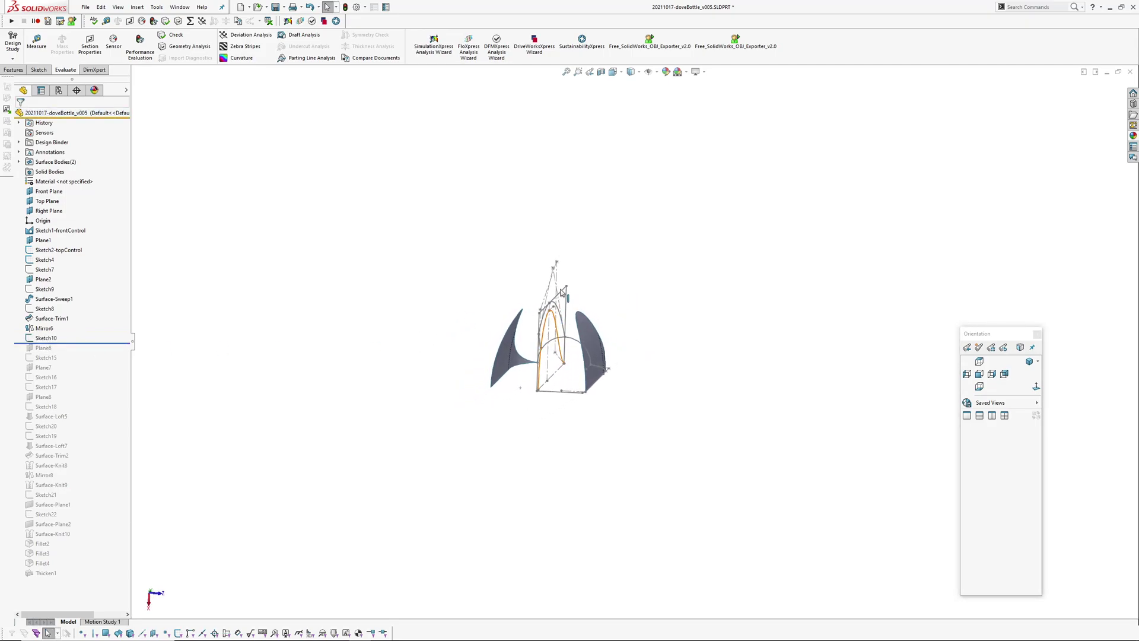
{"action": "mouse_move", "coordinate": [527, 351]}
{"action": "middle_mouse_down"}
{"action": "mouse_move", "coordinate": [513, 382]}
{"action": "mouse_move", "coordinate": [466, 318]}
{"action": "mouse_move", "coordinate": [427, 336]}
{"action": "middle_mouse_up"}
{"action": "left_click", "coordinate": [47, 341]}
{"action": "scroll", "coordinate": [506, 361], "scroll_direction": "down", "scroll_amount": 4}
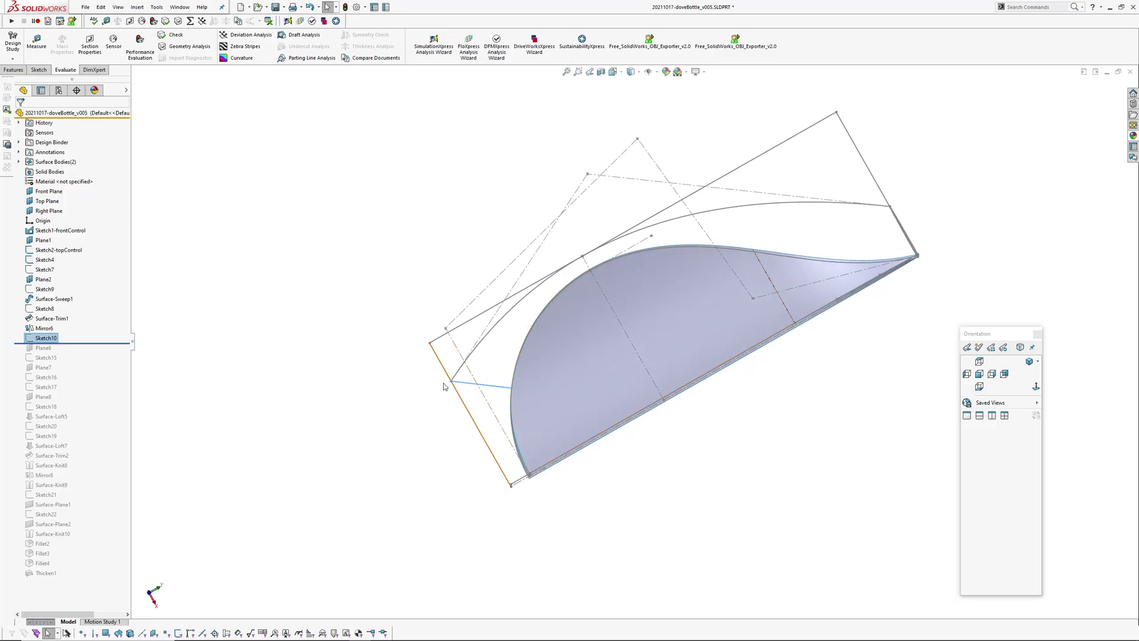
- Roll the history forward to include Plane6, review its Sketch10 line and Front Plane references, and close the definition without changes
{"action": "left_click_drag", "start_coordinate": [68, 343], "coordinate": [68, 353]}
{"action": "mouse_move", "coordinate": [470, 399]}
{"action": "middle_mouse_down"}
{"action": "mouse_move", "coordinate": [501, 370]}
{"action": "mouse_move", "coordinate": [475, 371]}
{"action": "middle_mouse_up"}
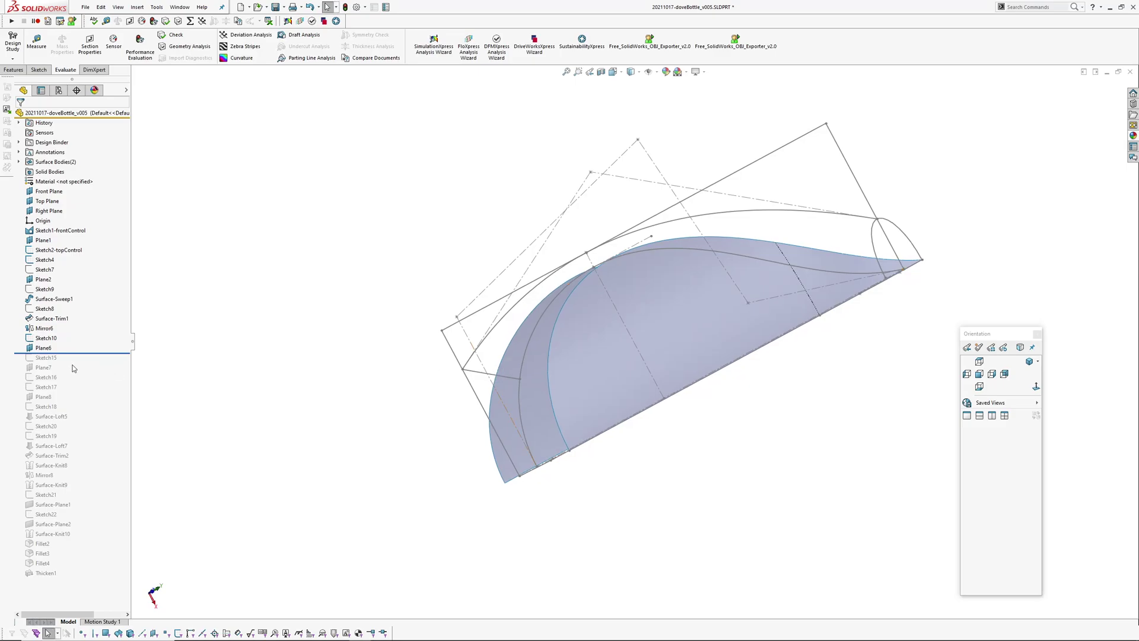
{"action": "left_click", "coordinate": [44, 347]}
{"action": "left_click", "coordinate": [53, 322]}
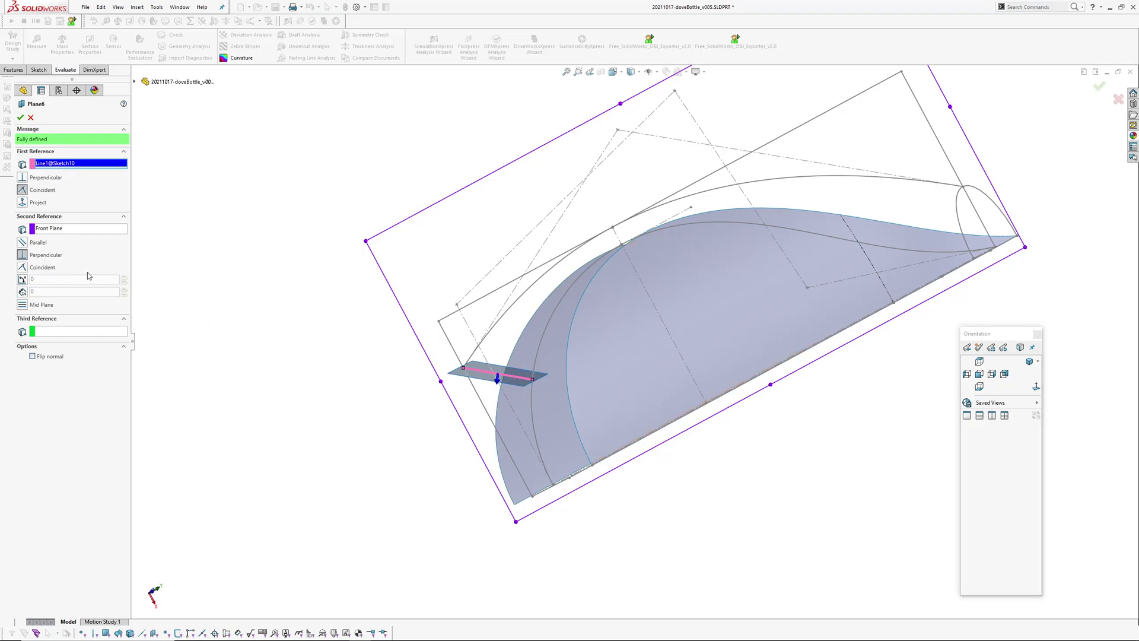
{"action": "left_click", "coordinate": [59, 231]}
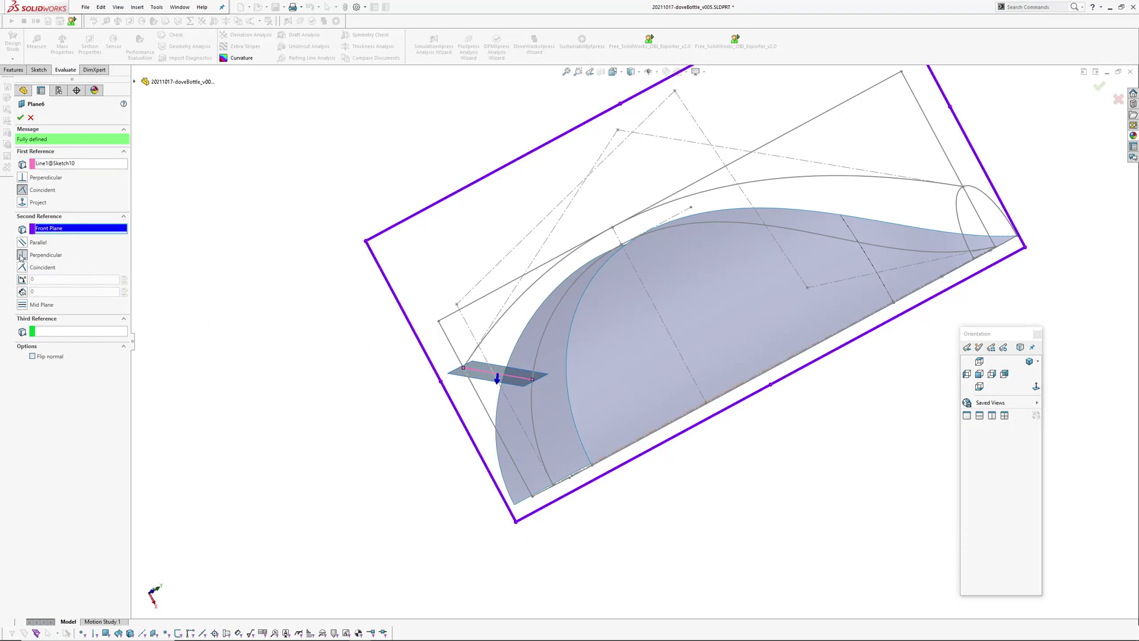
{"action": "middle_click_drag", "start_coordinate": [416, 379], "coordinate": [424, 372]}
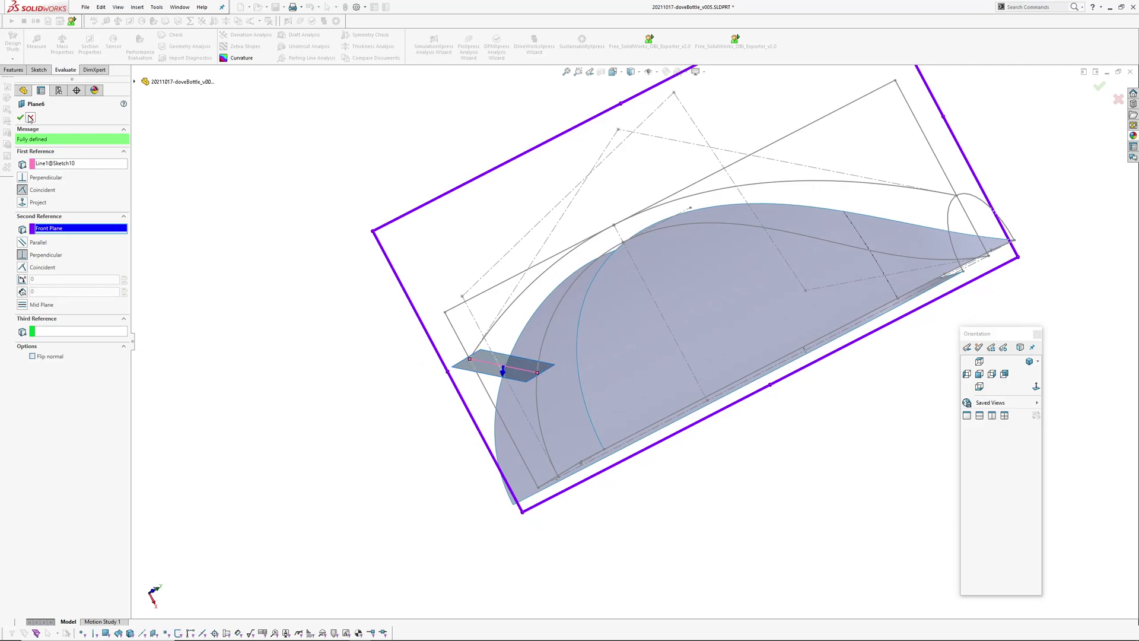
{"action": "left_click", "coordinate": [30, 118]}
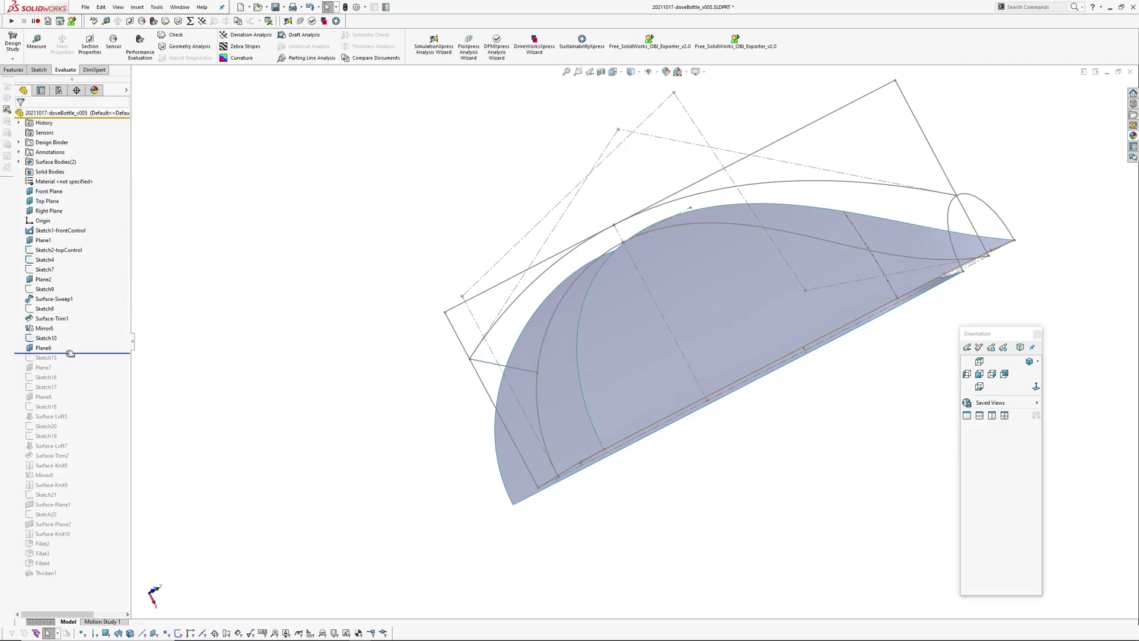
- Roll the history forward to include Sketch15, inspect how its curve connects to the side surfaces and front profile, and close the sketch without changes
{"action": "left_click_drag", "start_coordinate": [70, 354], "coordinate": [70, 363]}
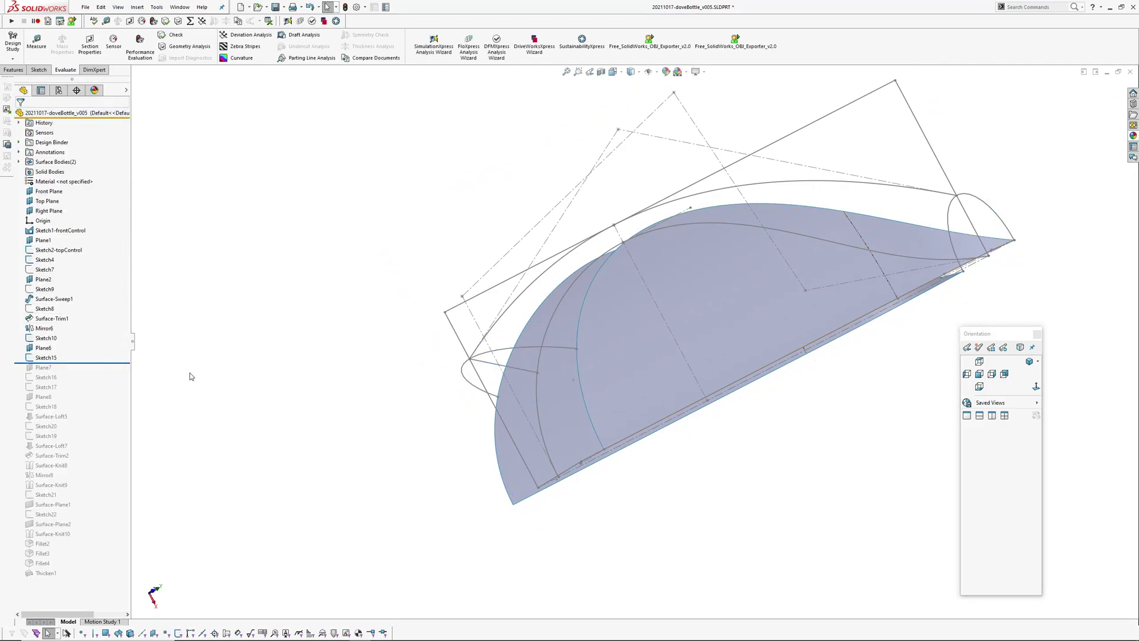
{"action": "left_click", "coordinate": [46, 357]}
{"action": "left_click", "coordinate": [47, 343]}
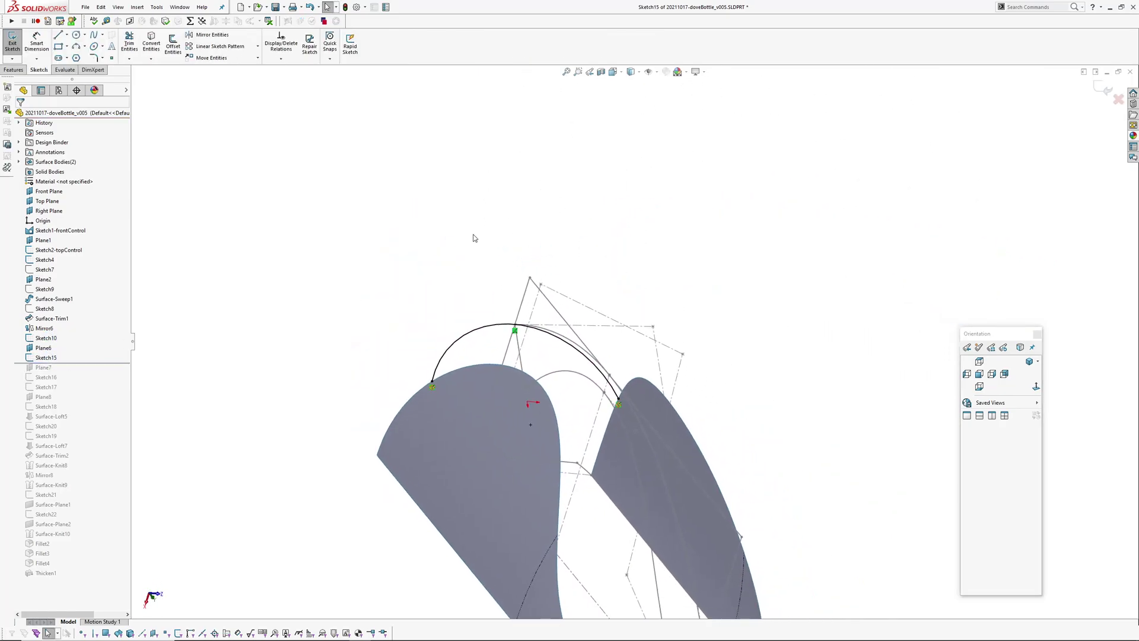
{"action": "left_click", "coordinate": [425, 393]}
{"action": "mouse_move", "coordinate": [596, 368]}
{"action": "middle_mouse_down"}
{"action": "mouse_move", "coordinate": [521, 358]}
{"action": "mouse_move", "coordinate": [496, 320]}
{"action": "middle_mouse_up"}
{"action": "scroll", "coordinate": [492, 316], "scroll_direction": "down", "scroll_amount": 5}
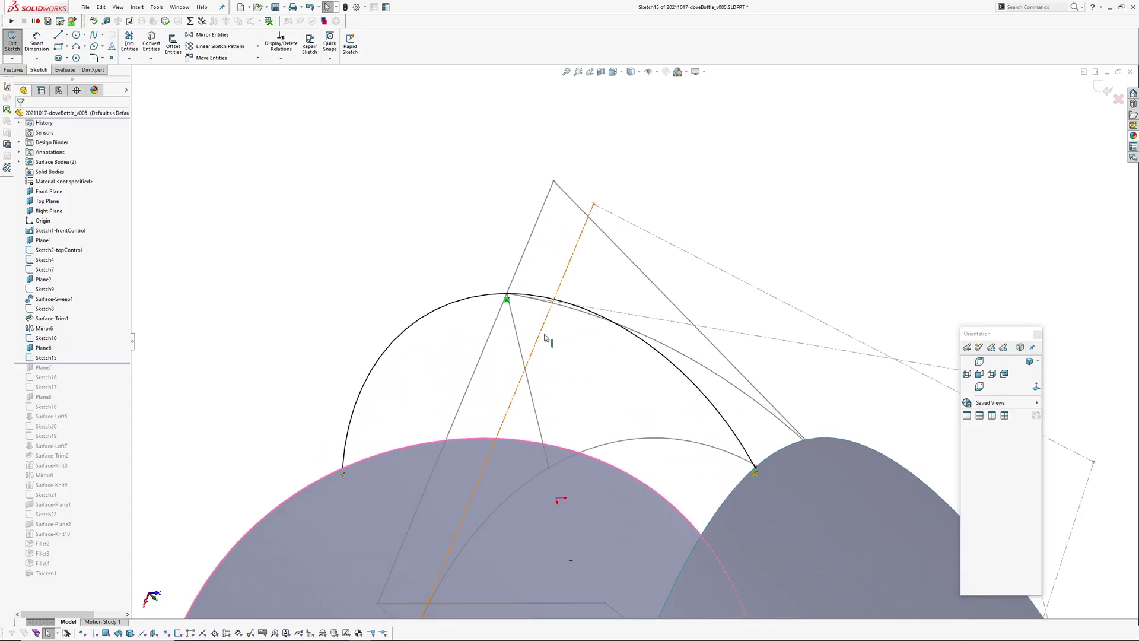
{"action": "left_click", "coordinate": [529, 299]}
{"action": "mouse_move", "coordinate": [559, 331]}
{"action": "middle_mouse_down"}
{"action": "mouse_move", "coordinate": [501, 337]}
{"action": "mouse_move", "coordinate": [569, 332]}
{"action": "mouse_move", "coordinate": [554, 310]}
{"action": "mouse_move", "coordinate": [532, 368]}
{"action": "mouse_move", "coordinate": [572, 254]}
{"action": "mouse_move", "coordinate": [519, 322]}
{"action": "middle_mouse_up"}
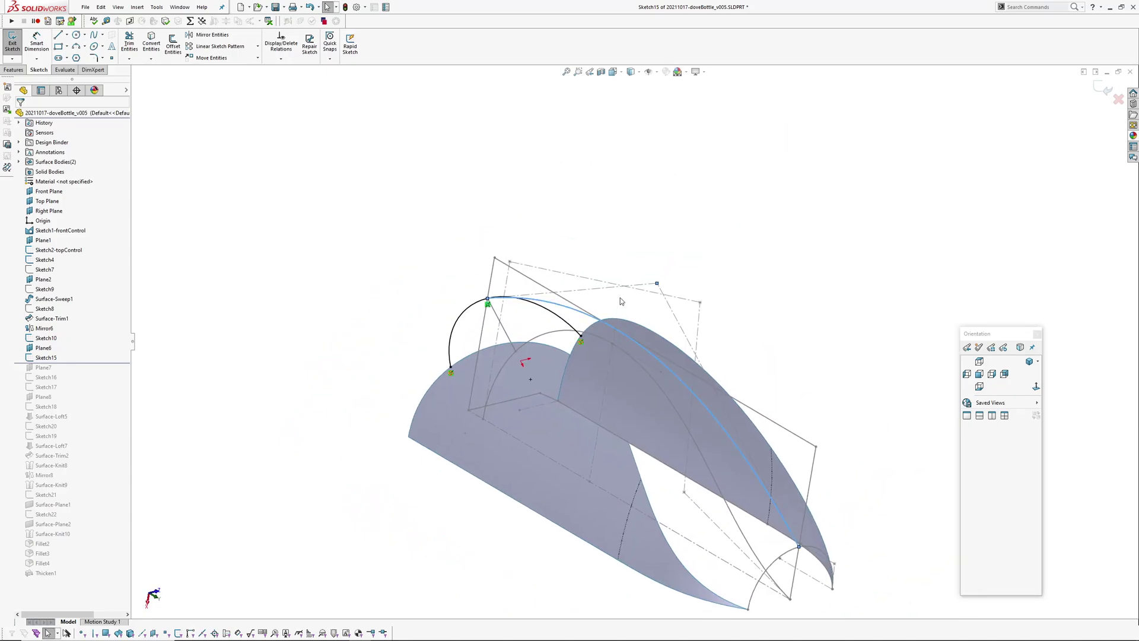
{"action": "middle_click_drag", "start_coordinate": [621, 298], "coordinate": [626, 276]}
{"action": "left_click", "coordinate": [1118, 101]}
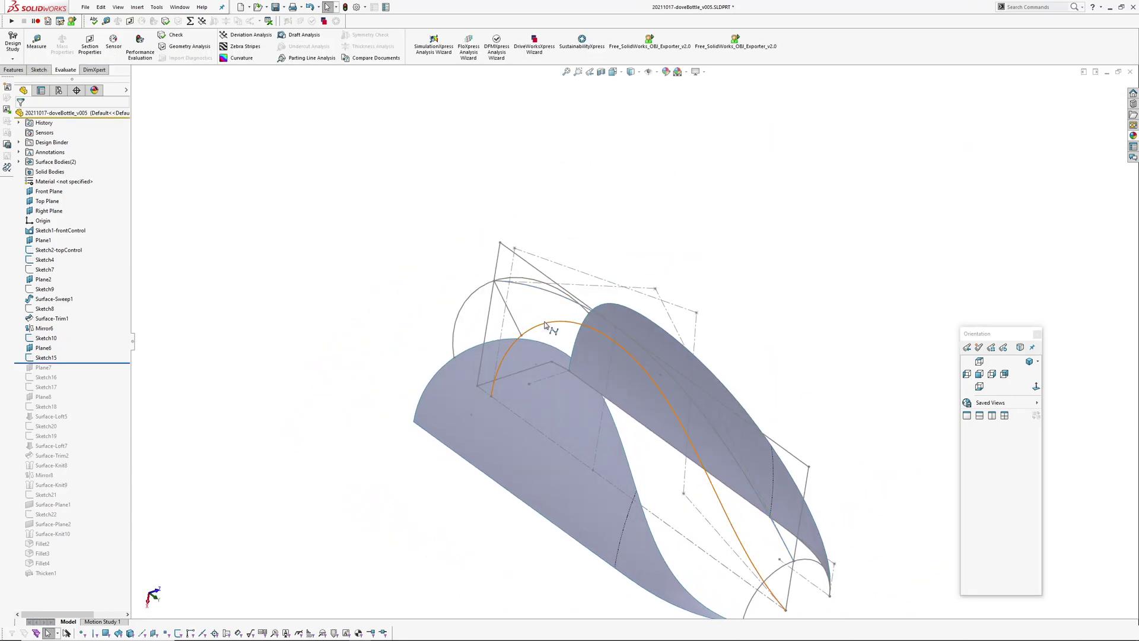
- Roll the history forward to include Plane7 and Sketch16, and examine Plane7's position across the side surfaces
{"action": "middle_click_drag", "start_coordinate": [669, 341], "coordinate": [176, 321]}
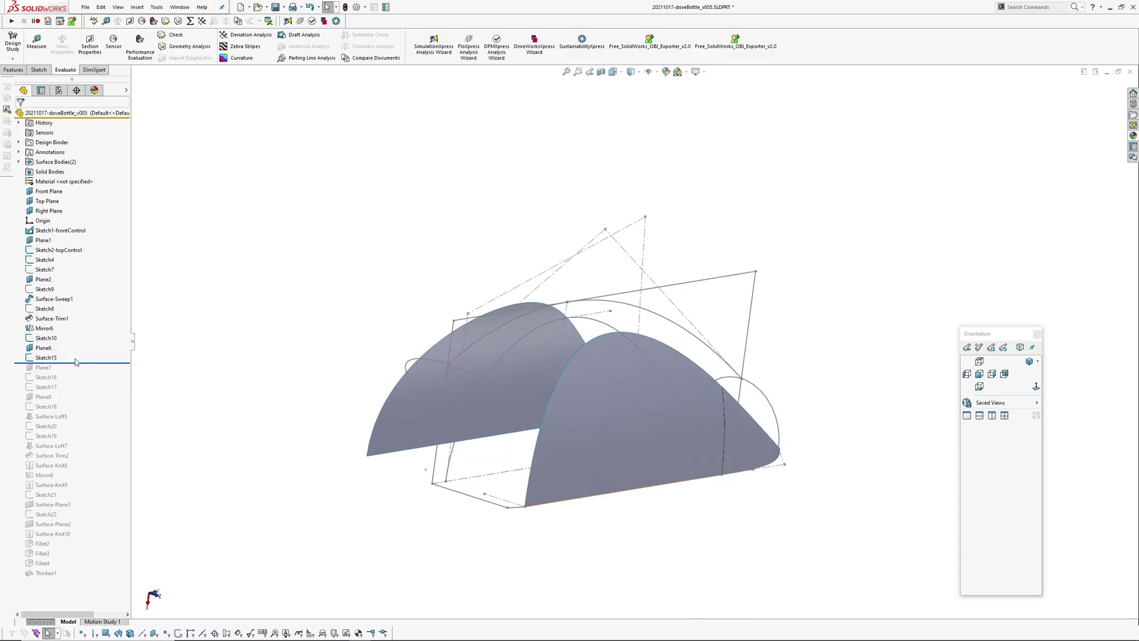
{"action": "left_click_drag", "start_coordinate": [76, 363], "coordinate": [74, 383]}
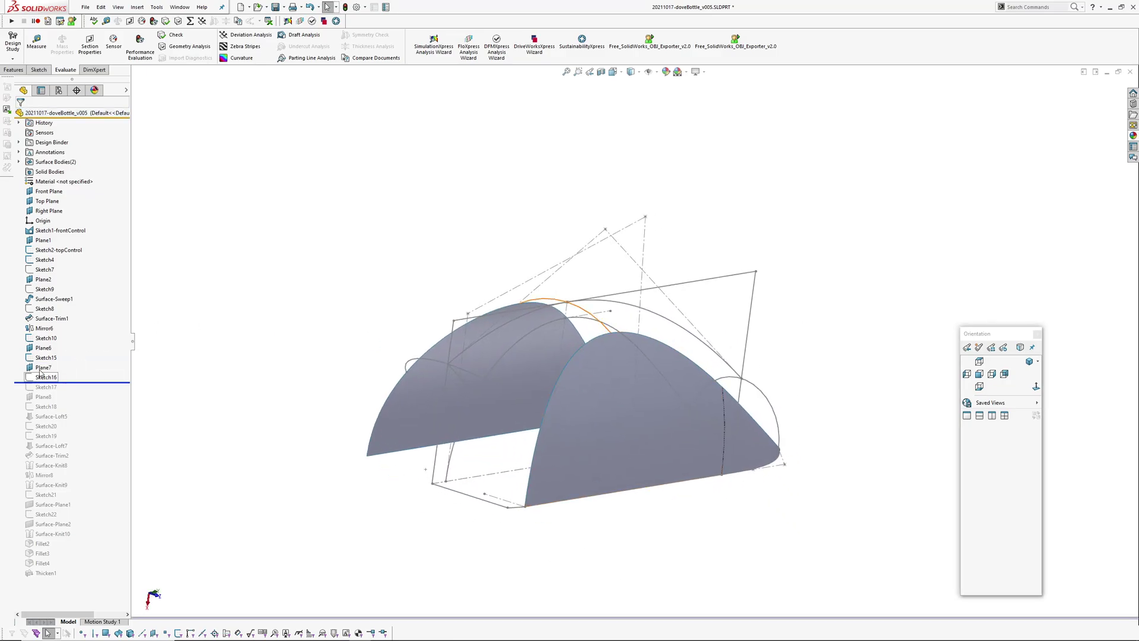
{"action": "left_click", "coordinate": [546, 354]}
{"action": "mouse_move", "coordinate": [546, 353]}
{"action": "middle_mouse_down"}
{"action": "mouse_move", "coordinate": [478, 348]}
{"action": "mouse_move", "coordinate": [498, 313]}
{"action": "mouse_move", "coordinate": [548, 339]}
{"action": "middle_mouse_up"}
{"action": "scroll", "coordinate": [615, 341], "scroll_direction": "down", "scroll_amount": 5}
{"action": "middle_click", "coordinate": [517, 322]}
{"action": "scroll", "coordinate": [547, 338], "scroll_direction": "up", "scroll_amount": 4}
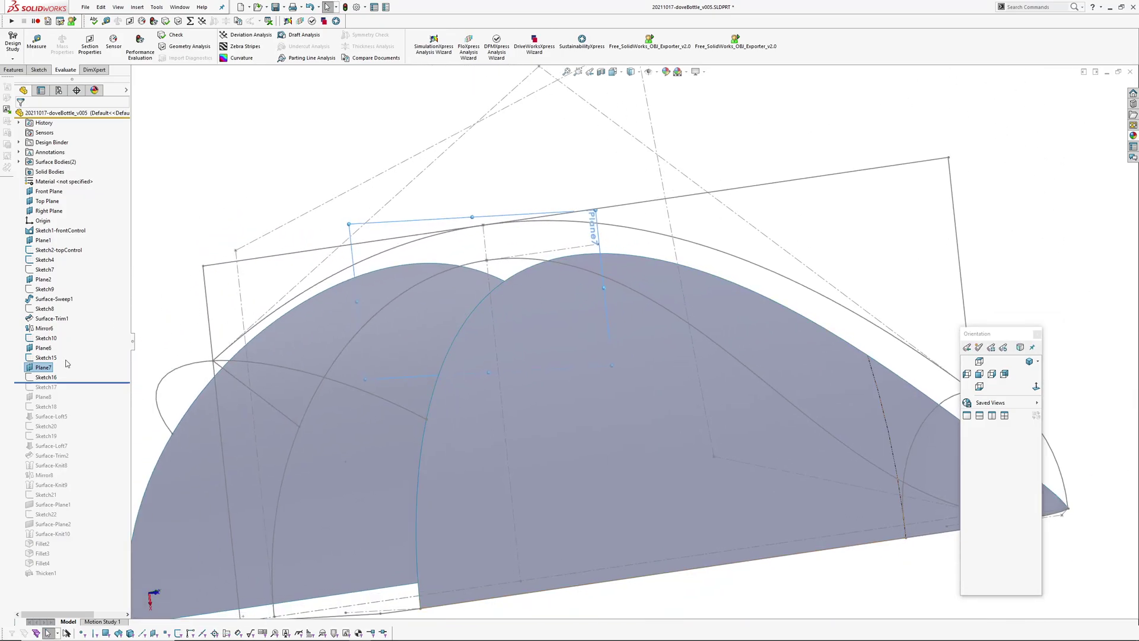
- Open Sketch16, inspect where its arc meets the surface edges and front curve, and close the sketch without changes
{"action": "left_click", "coordinate": [47, 376]}
{"action": "left_click", "coordinate": [55, 350]}
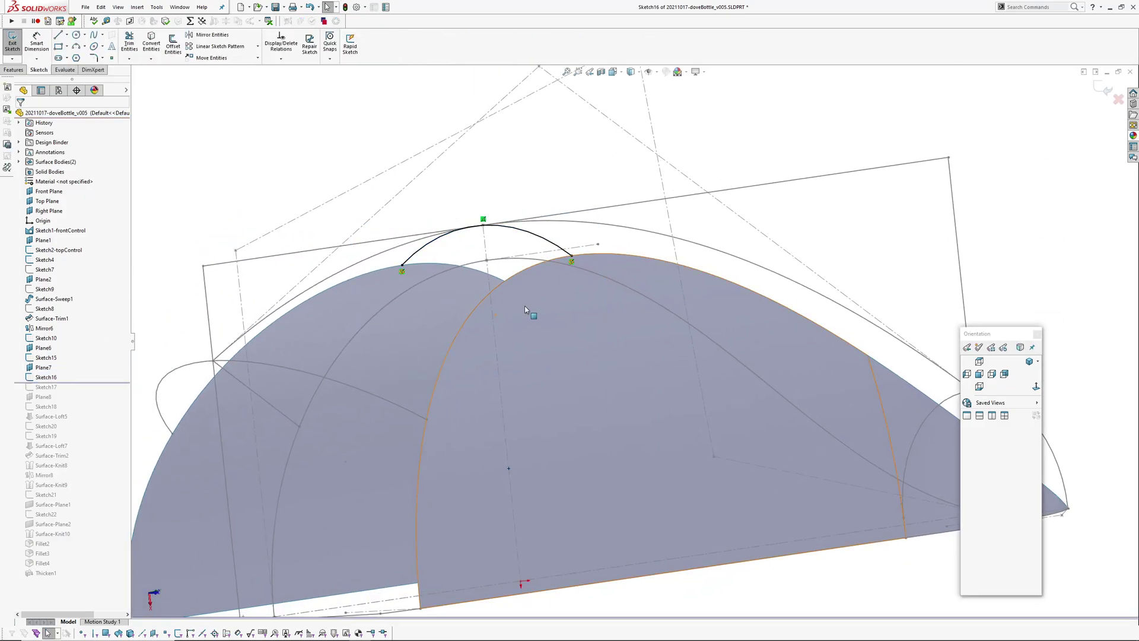
{"action": "middle_click", "coordinate": [542, 262]}
{"action": "middle_click_drag", "start_coordinate": [543, 262], "coordinate": [575, 274]}
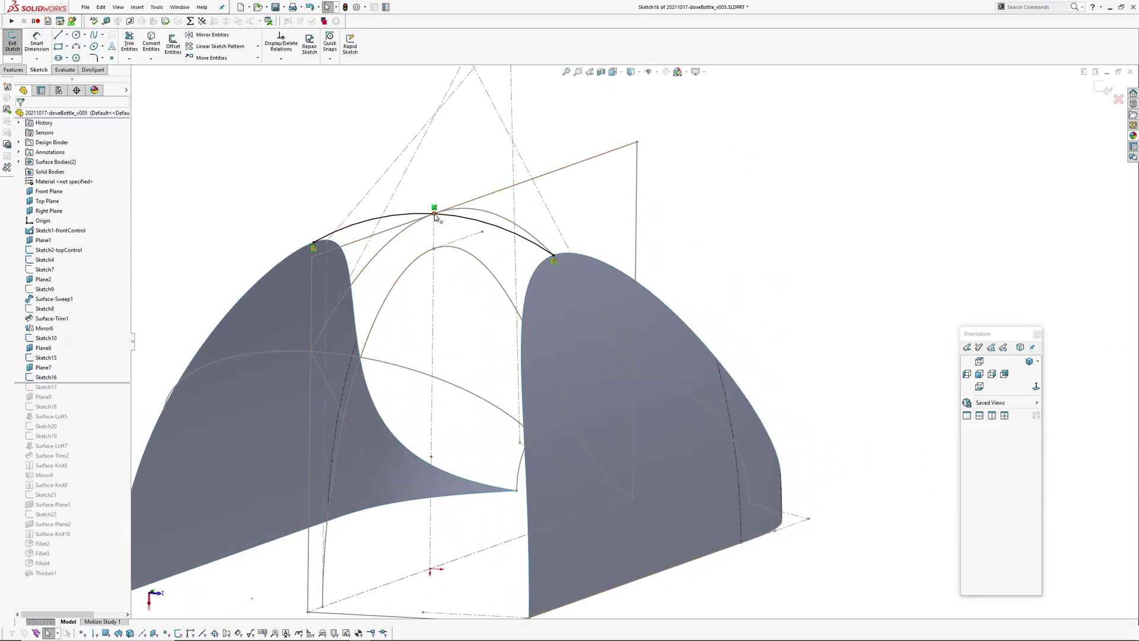
{"action": "middle_click_drag", "start_coordinate": [434, 217], "coordinate": [468, 237]}
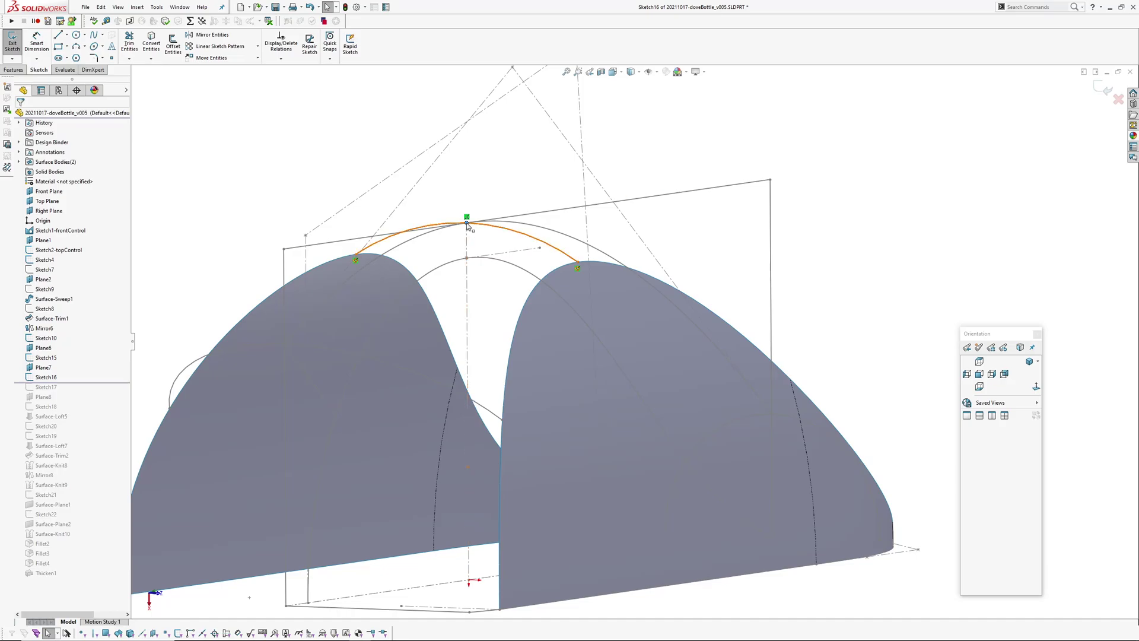
{"action": "left_click", "coordinate": [1112, 103]}
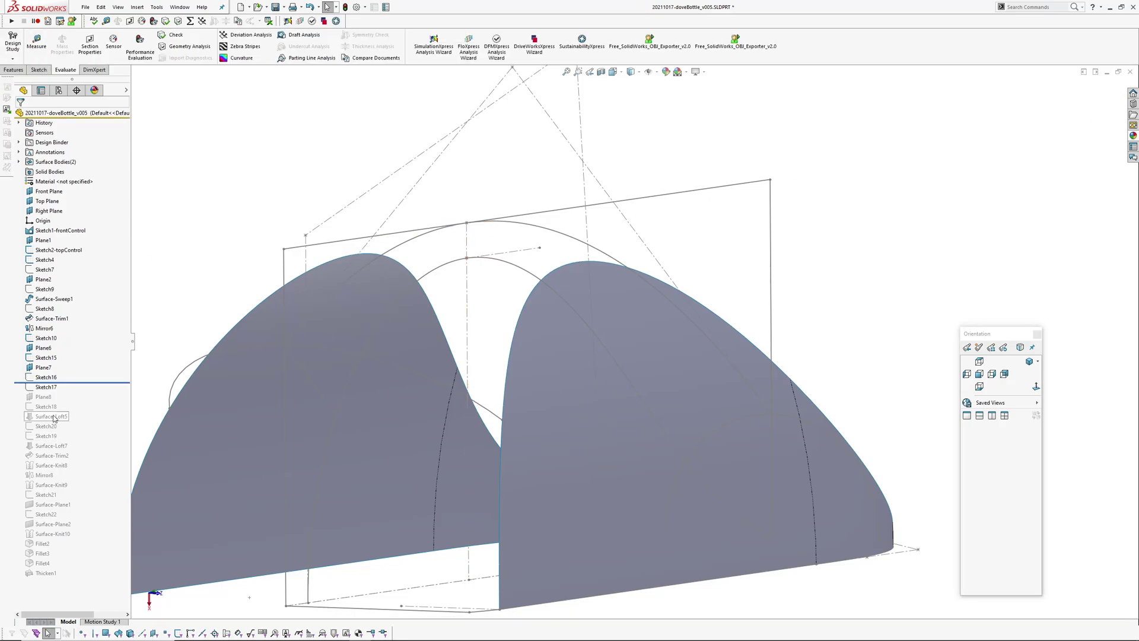
- Roll the history forward to include Sketch17, and view its line against the trimmed surfaces from the side
{"action": "left_click_drag", "start_coordinate": [83, 382], "coordinate": [77, 391]}
{"action": "left_click", "coordinate": [46, 387]}
{"action": "mouse_move", "coordinate": [615, 306]}
{"action": "middle_mouse_down"}
{"action": "mouse_move", "coordinate": [556, 339]}
{"action": "mouse_move", "coordinate": [546, 287]}
{"action": "mouse_move", "coordinate": [486, 304]}
{"action": "middle_mouse_up"}
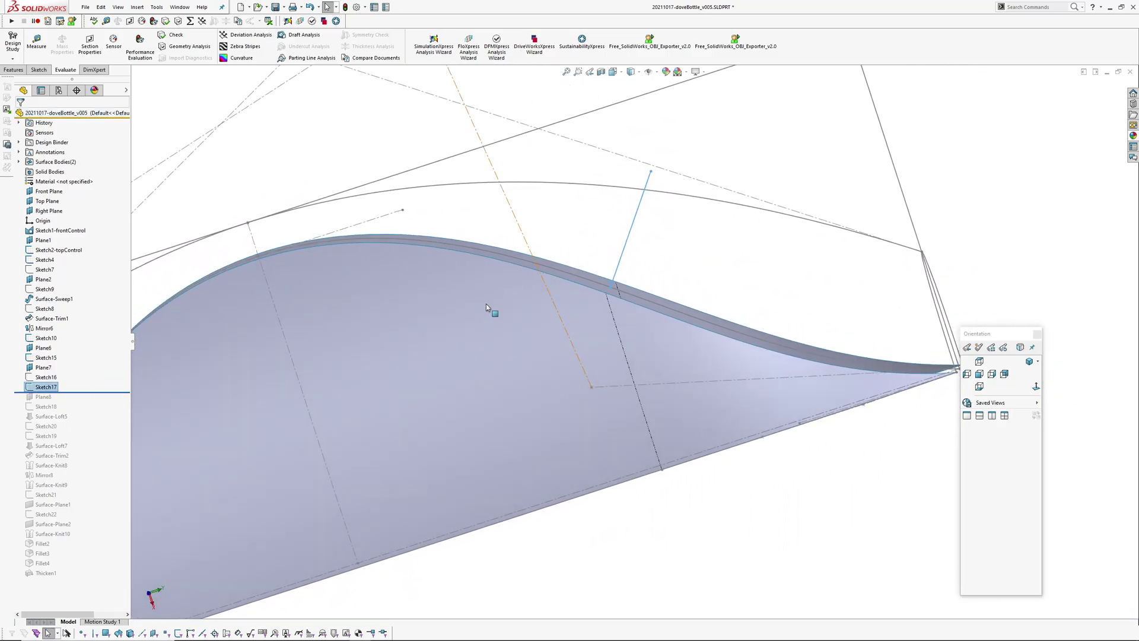
- Open Sketch17, inspect its 20 mm line and the relations where it meets the centre curve, and close the sketch without changes
{"action": "left_click", "coordinate": [46, 386]}
{"action": "left_click", "coordinate": [58, 367]}
{"action": "middle_click_drag", "start_coordinate": [651, 306], "coordinate": [646, 276]}
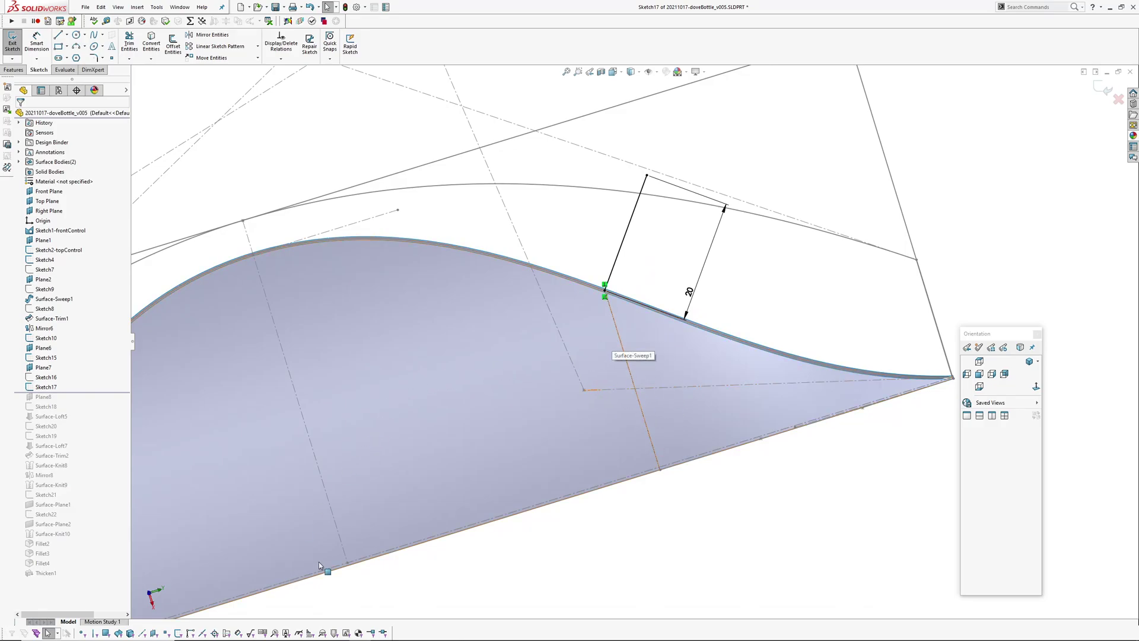
{"action": "mouse_move", "coordinate": [334, 556]}
{"action": "middle_mouse_down"}
{"action": "mouse_move", "coordinate": [526, 462]}
{"action": "mouse_move", "coordinate": [570, 491]}
{"action": "middle_mouse_up"}
{"action": "mouse_move", "coordinate": [640, 449]}
{"action": "middle_mouse_down"}
{"action": "mouse_move", "coordinate": [689, 465]}
{"action": "mouse_move", "coordinate": [603, 468]}
{"action": "mouse_move", "coordinate": [684, 390]}
{"action": "mouse_move", "coordinate": [588, 392]}
{"action": "mouse_move", "coordinate": [587, 377]}
{"action": "middle_mouse_up"}
{"action": "mouse_move", "coordinate": [581, 311]}
{"action": "middle_mouse_down"}
{"action": "mouse_move", "coordinate": [600, 330]}
{"action": "mouse_move", "coordinate": [572, 304]}
{"action": "middle_mouse_up"}
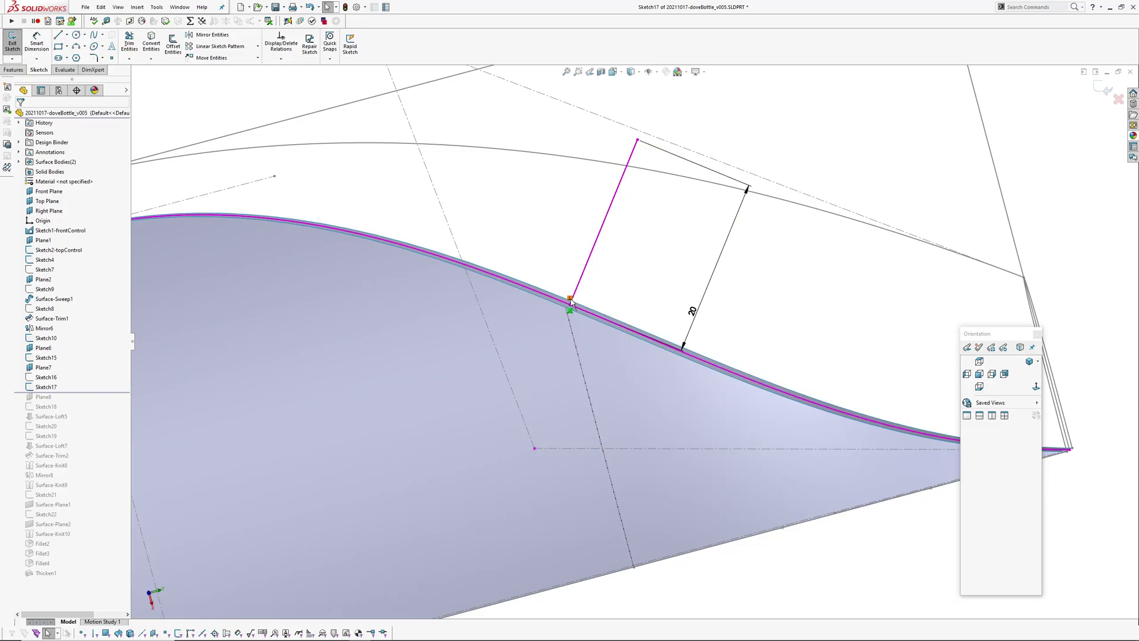
{"action": "middle_click_drag", "start_coordinate": [594, 309], "coordinate": [651, 290]}
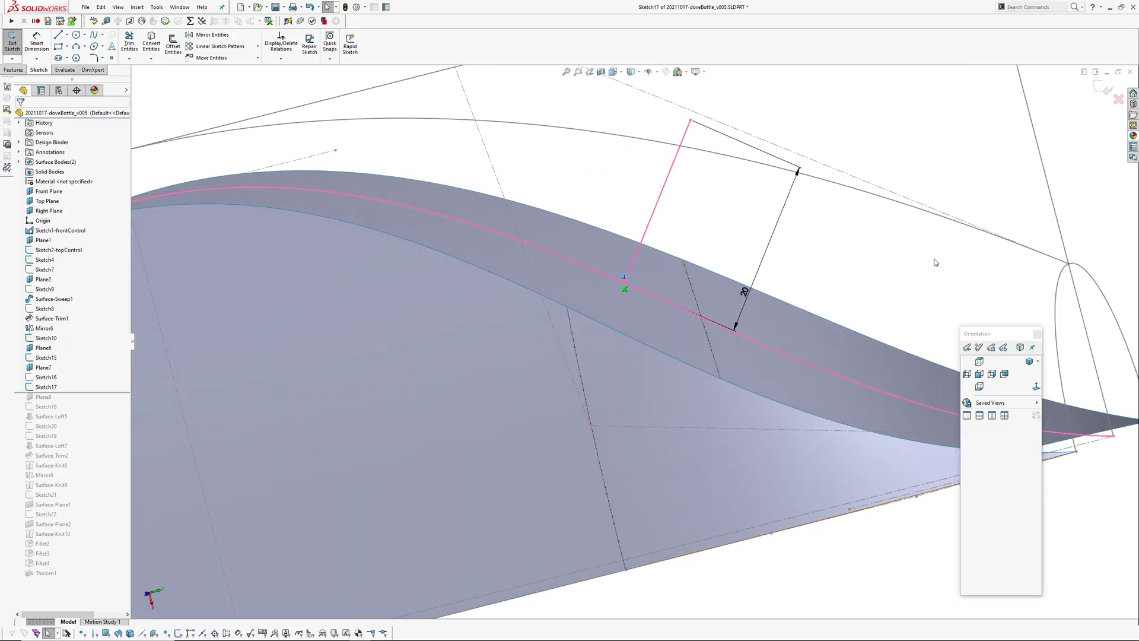
{"action": "scroll", "coordinate": [933, 259], "scroll_direction": "up", "scroll_amount": 4}
{"action": "mouse_move", "coordinate": [682, 336]}
{"action": "middle_mouse_down"}
{"action": "mouse_move", "coordinate": [682, 315]}
{"action": "mouse_move", "coordinate": [700, 340]}
{"action": "middle_mouse_up"}
{"action": "left_click", "coordinate": [1119, 99]}
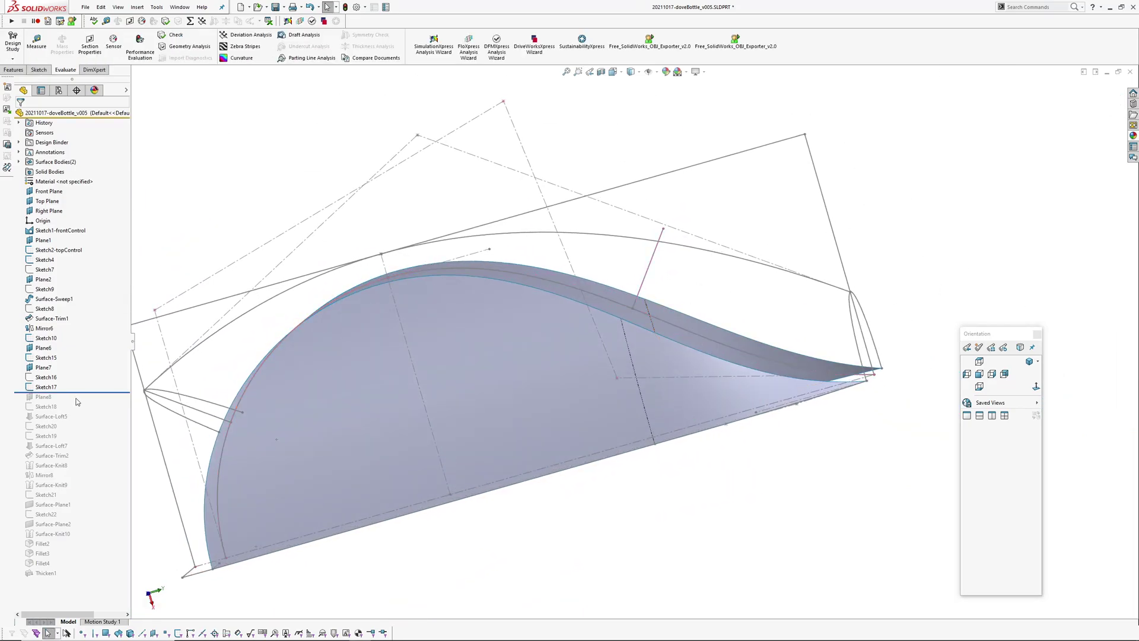
- Roll the history forward through Plane8 and Sketch18, and examine Sketch18's arc spanning the two side surfaces
{"action": "left_click_drag", "start_coordinate": [74, 392], "coordinate": [44, 402]}
{"action": "middle_click_drag", "start_coordinate": [602, 356], "coordinate": [659, 373]}
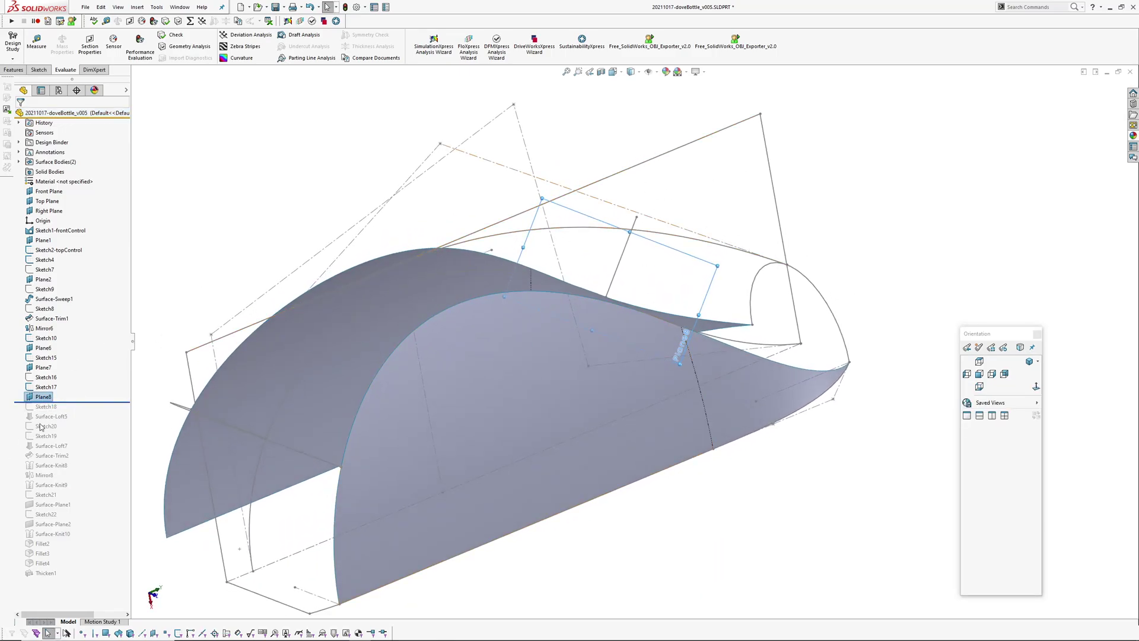
{"action": "left_click_drag", "start_coordinate": [79, 401], "coordinate": [71, 411]}
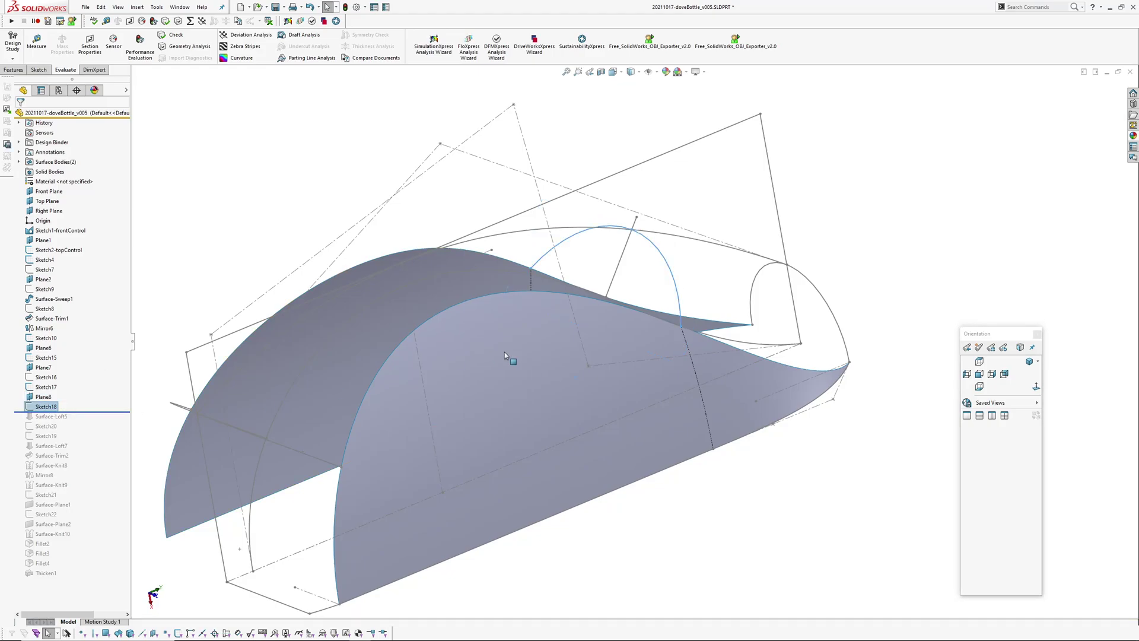
{"action": "middle_click_drag", "start_coordinate": [671, 299], "coordinate": [681, 325]}
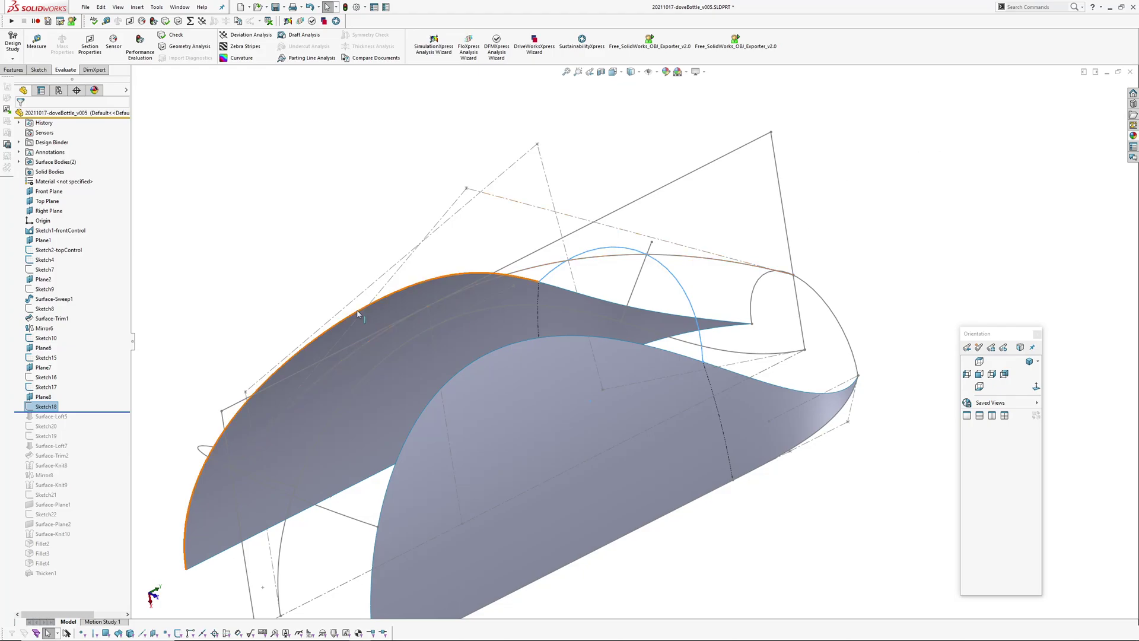
- Roll the history forward to include Surface-Loft5, and open its definition
{"action": "left_click_drag", "start_coordinate": [88, 410], "coordinate": [85, 423]}
{"action": "left_click", "coordinate": [52, 416]}
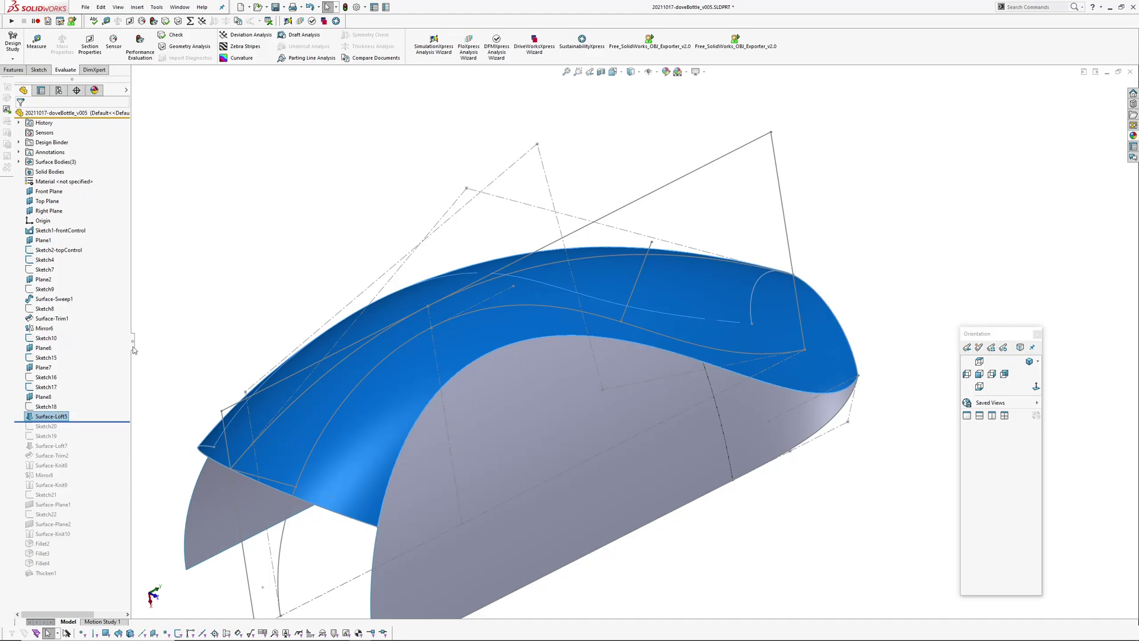
{"action": "key", "text": "z"}
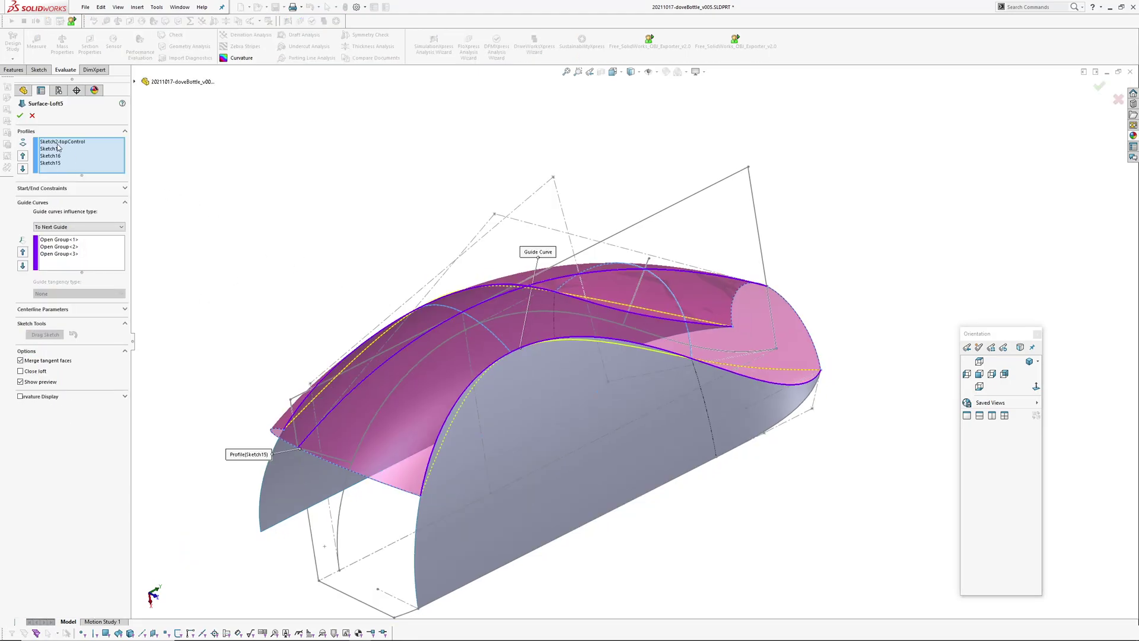
- Examine the four profiles of Surface-Loft5, from Sketch2-topControl through Sketch18 and Sketch16 to Sketch15, against the surface preview
{"action": "left_click", "coordinate": [57, 142]}
{"action": "mouse_move", "coordinate": [280, 229]}
{"action": "middle_mouse_down"}
{"action": "mouse_move", "coordinate": [367, 321]}
{"action": "mouse_move", "coordinate": [363, 298]}
{"action": "mouse_move", "coordinate": [394, 223]}
{"action": "mouse_move", "coordinate": [364, 249]}
{"action": "mouse_move", "coordinate": [391, 250]}
{"action": "mouse_move", "coordinate": [350, 248]}
{"action": "middle_mouse_up"}
{"action": "key", "text": "Down"}
{"action": "key", "text": "Down"}
{"action": "key", "text": "Down"}
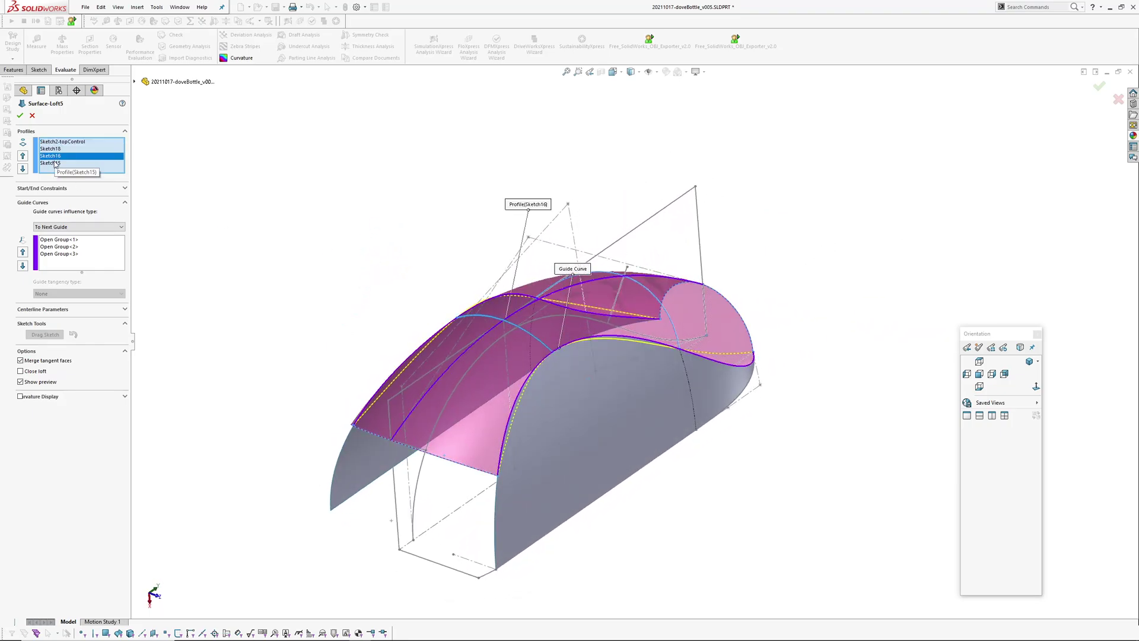
{"action": "left_click", "coordinate": [58, 142]}
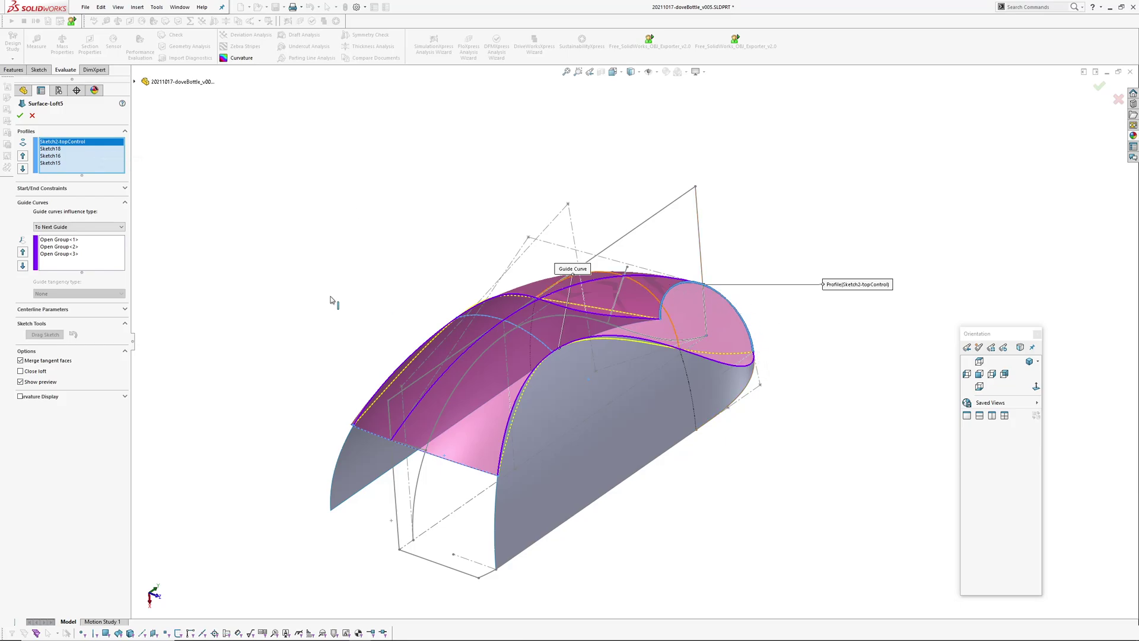
- Examine the three open-group guide curves of Surface-Loft5 and how the lofted preview follows the trimmed side surfaces
{"action": "left_click", "coordinate": [66, 243]}
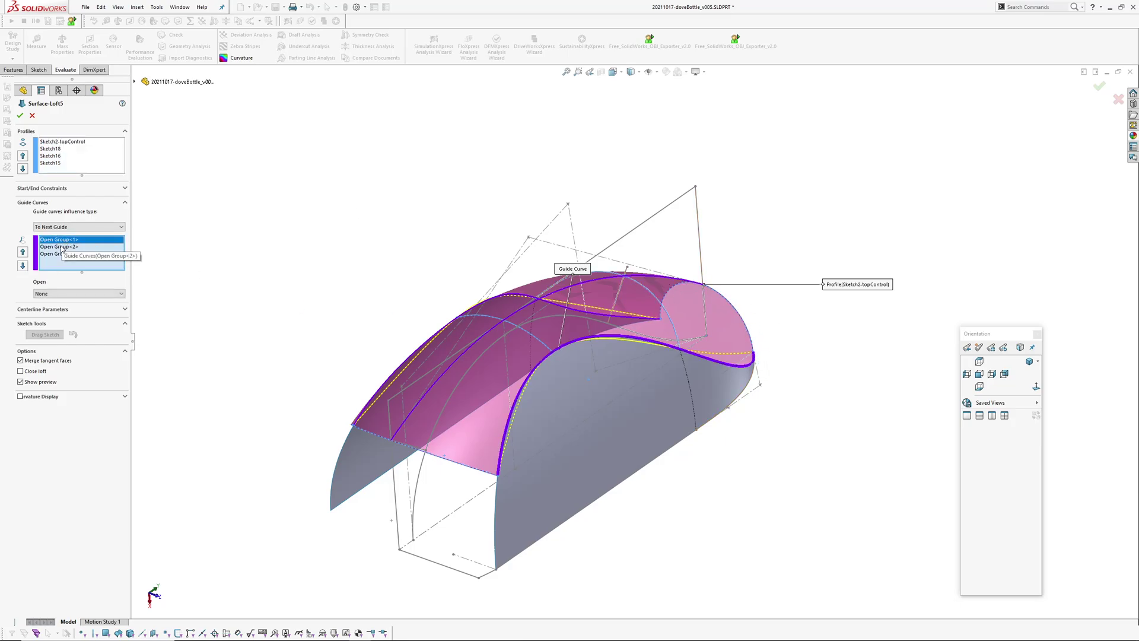
{"action": "left_click", "coordinate": [61, 254]}
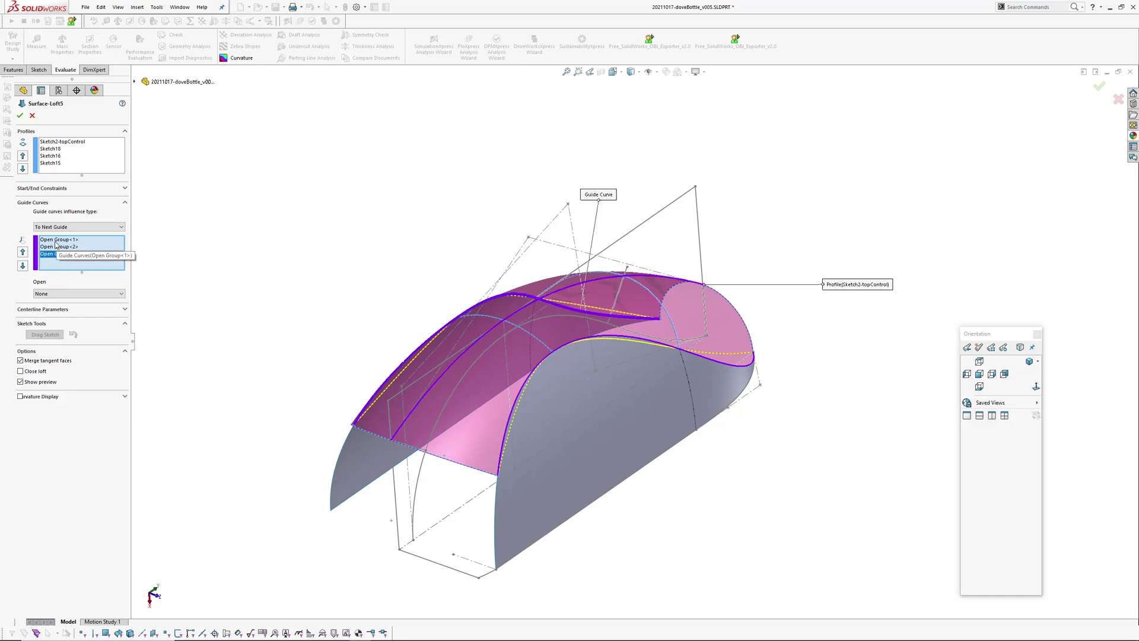
{"action": "left_click", "coordinate": [58, 239]}
{"action": "middle_click_drag", "start_coordinate": [397, 417], "coordinate": [389, 394]}
{"action": "middle_click_drag", "start_coordinate": [559, 405], "coordinate": [462, 408]}
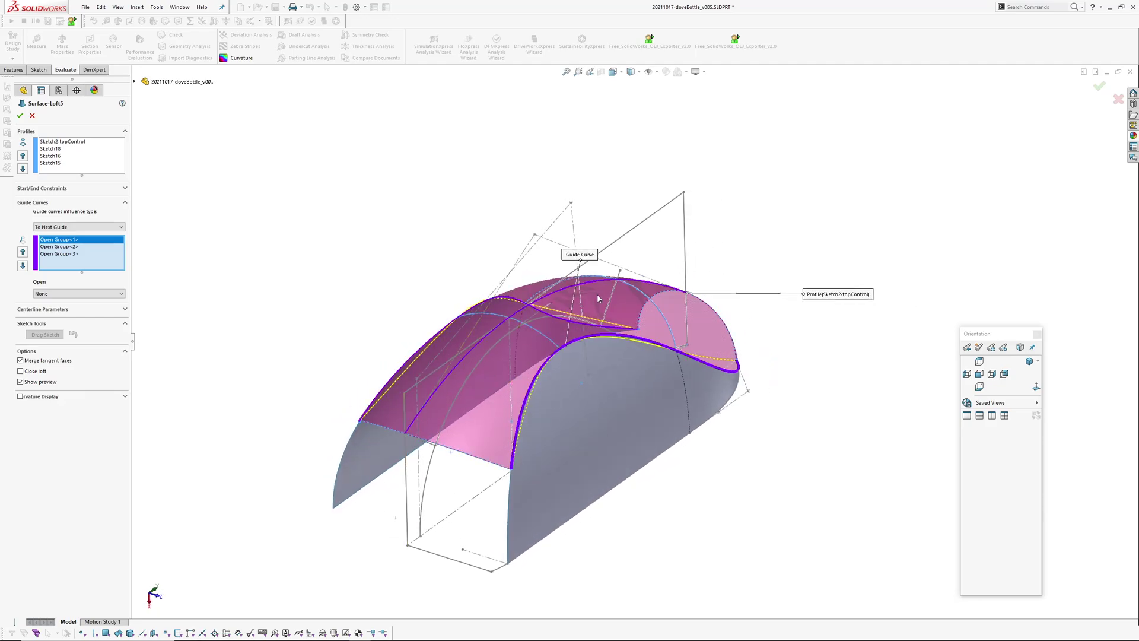
{"action": "middle_click_drag", "start_coordinate": [736, 261], "coordinate": [700, 282]}
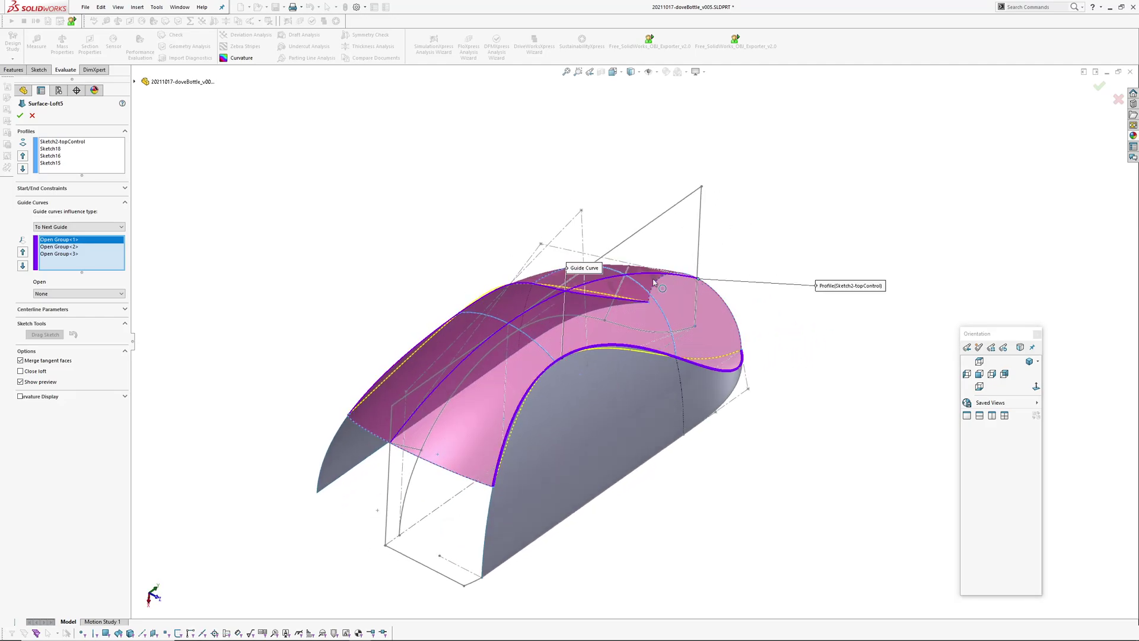
{"action": "middle_click_drag", "start_coordinate": [466, 358], "coordinate": [368, 374]}
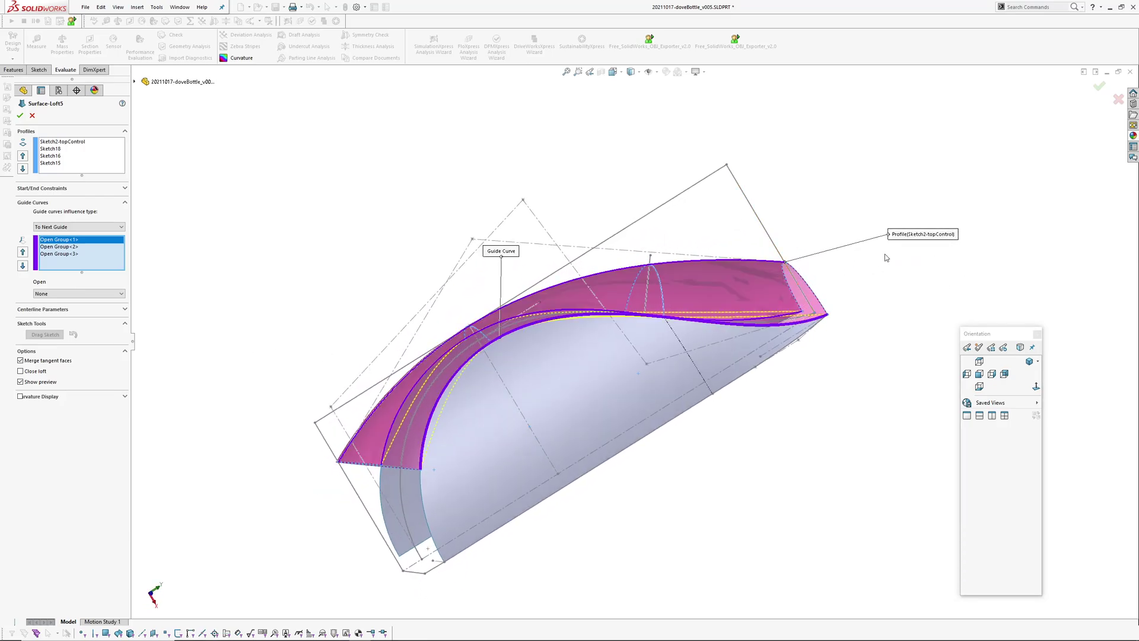
- Check the start and end constraints of Surface-Loft5, and close its definition without changing any settings
{"action": "middle_click_drag", "start_coordinate": [886, 258], "coordinate": [209, 250]}
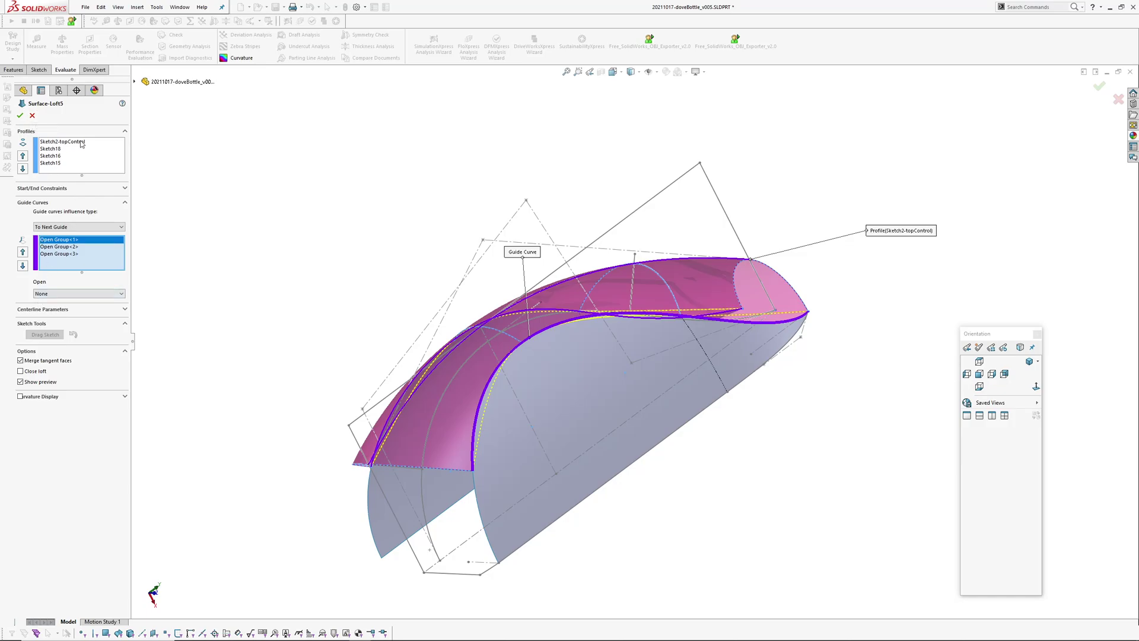
{"action": "left_click", "coordinate": [79, 189]}
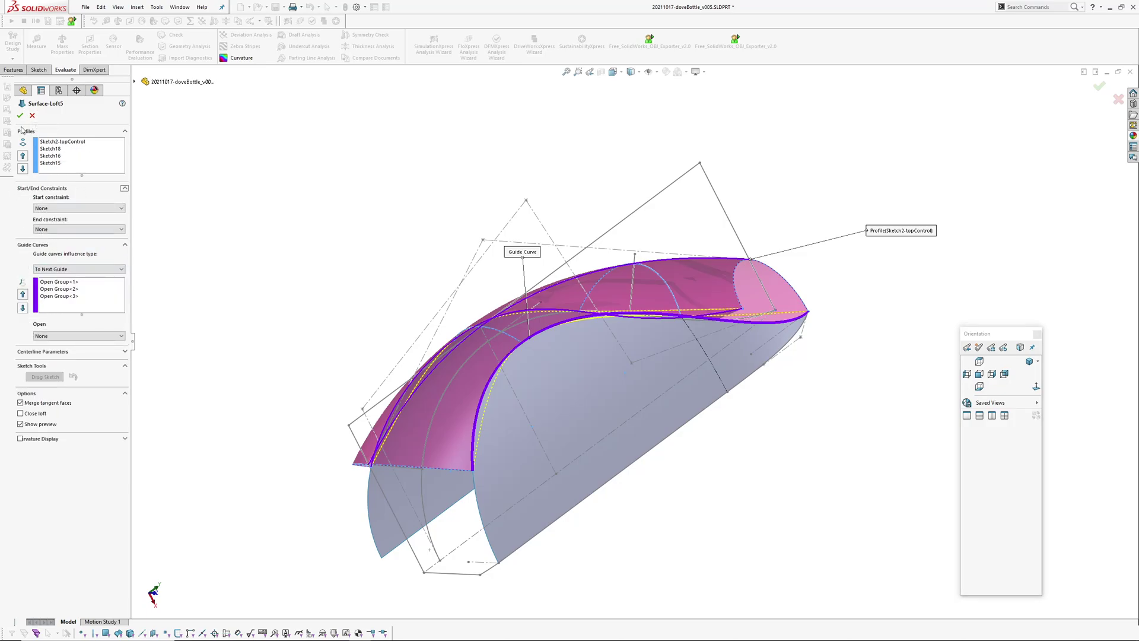
{"action": "key", "text": "Return"}
- Roll the history forward to include Sketch20 and Sketch19, and view their curves beyond the open end of the loft
{"action": "middle_click_drag", "start_coordinate": [594, 354], "coordinate": [455, 366]}
{"action": "left_click_drag", "start_coordinate": [88, 420], "coordinate": [90, 439]}
{"action": "left_click", "coordinate": [50, 426]}
{"action": "key", "text": "z"}
{"action": "key", "text": "z"}
{"action": "middle_click_drag", "start_coordinate": [496, 421], "coordinate": [532, 350]}
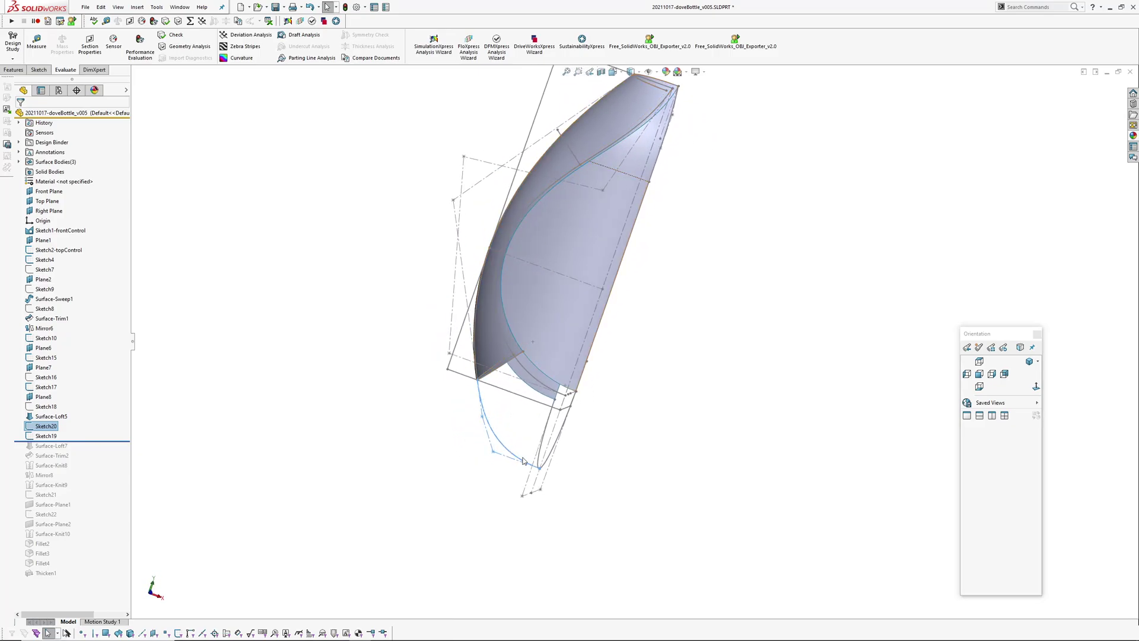
{"action": "middle_click_drag", "start_coordinate": [561, 429], "coordinate": [593, 441]}
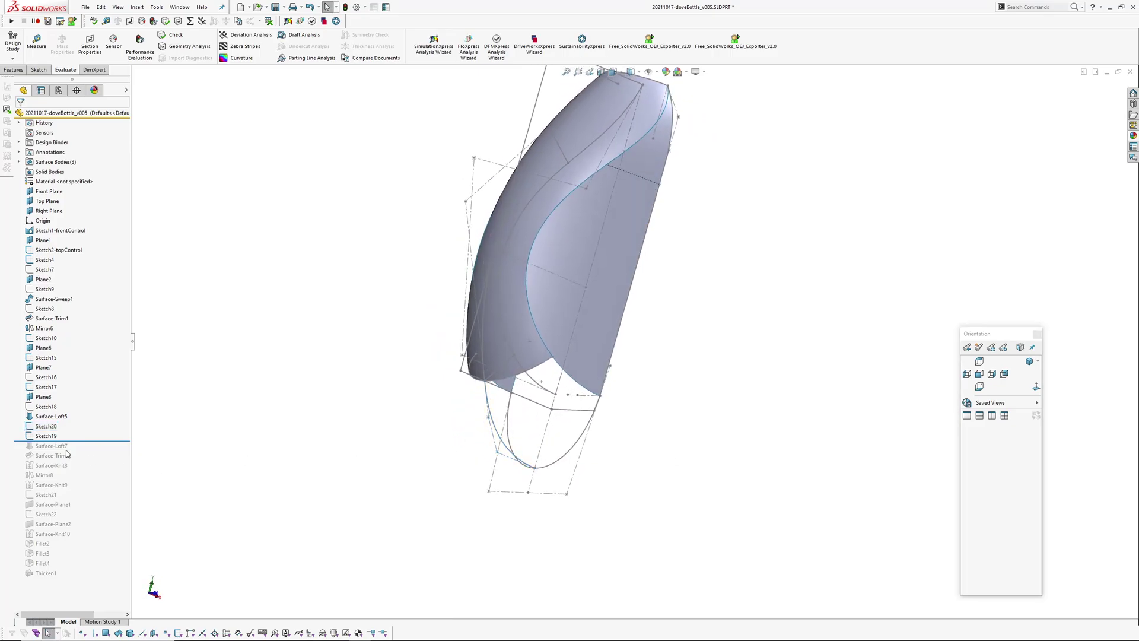
- Open Sketch20 for editing and inspect the relations and properties of its style spline
{"action": "left_click", "coordinate": [48, 427]}
{"action": "left_click", "coordinate": [82, 414]}
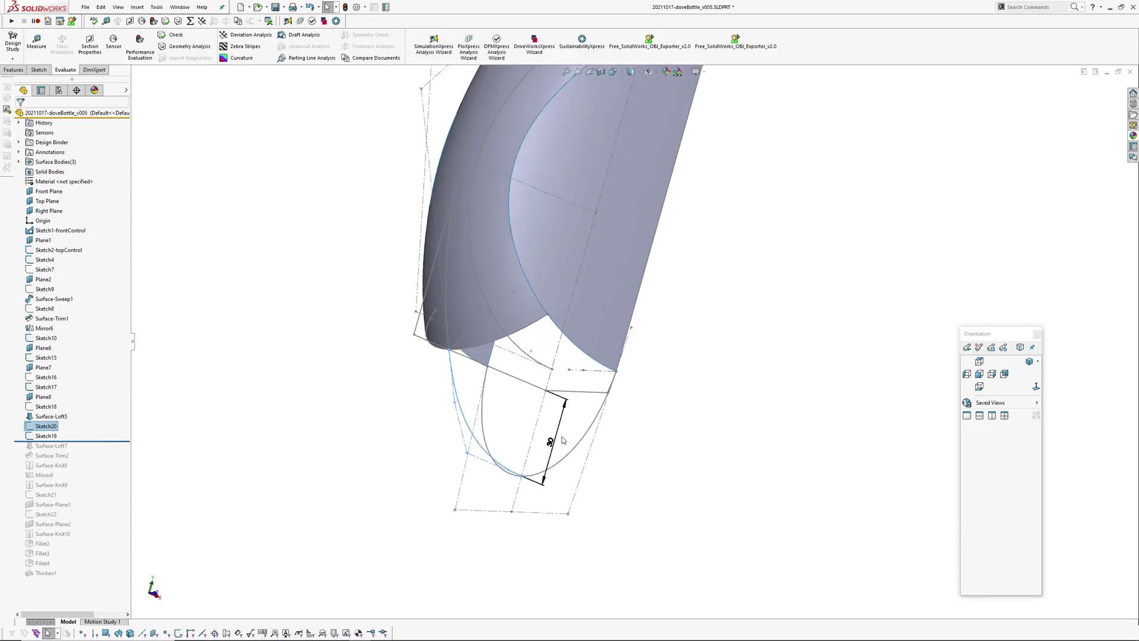
{"action": "left_click", "coordinate": [45, 426]}
{"action": "left_click", "coordinate": [45, 406]}
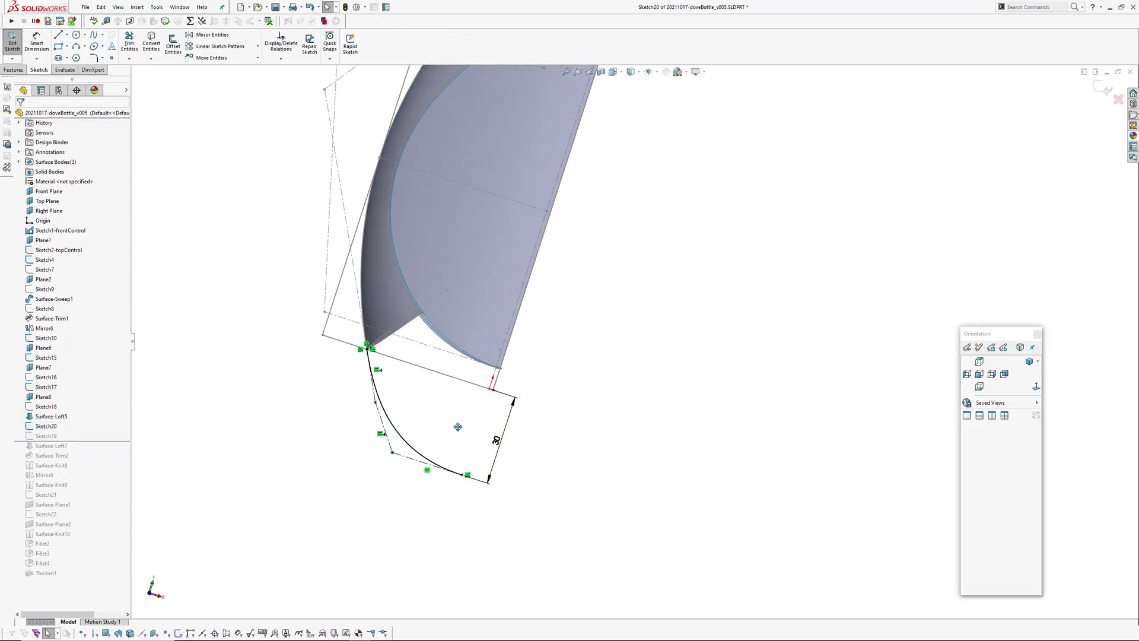
{"action": "middle_click_drag", "start_coordinate": [476, 418], "coordinate": [492, 414]}
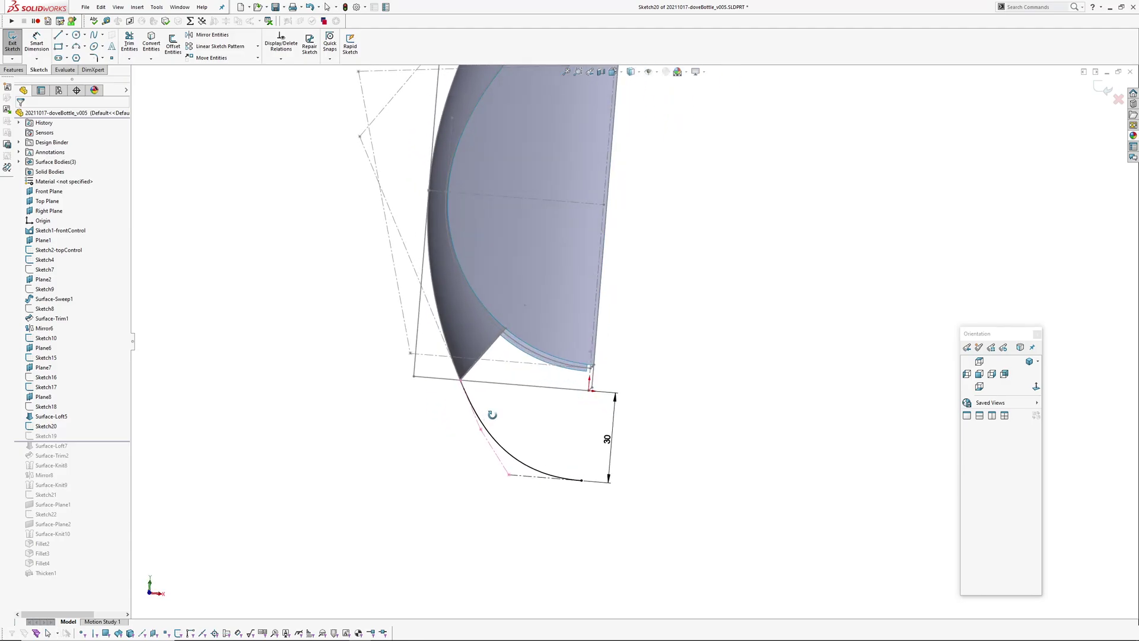
{"action": "left_click", "coordinate": [506, 456]}
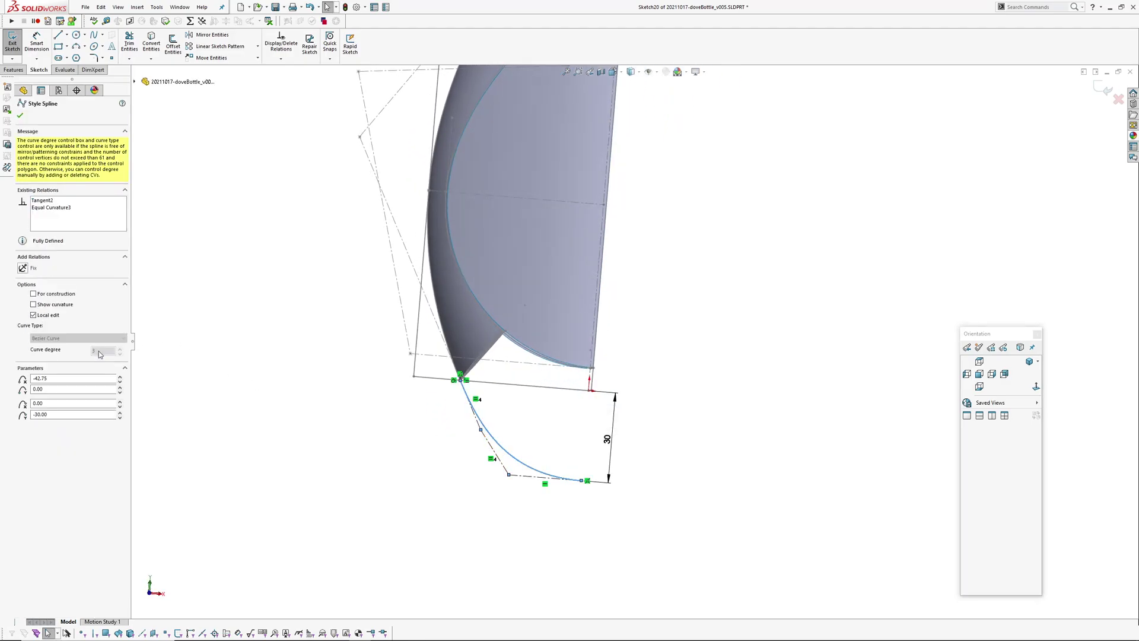
{"action": "left_click", "coordinate": [340, 435]}
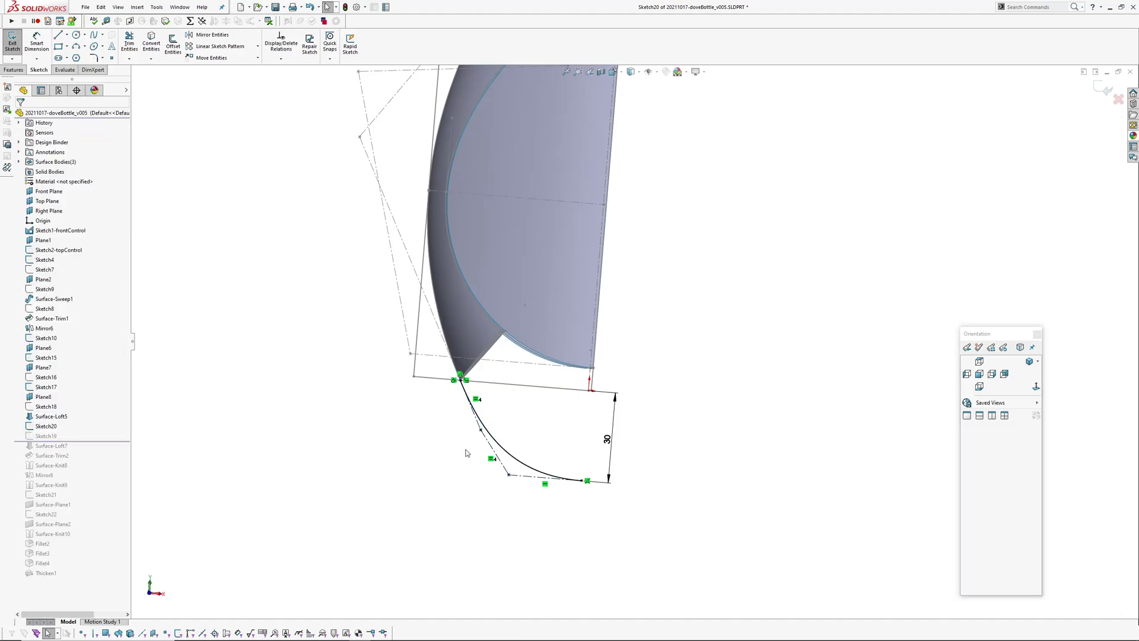
- Examine the relations where Sketch20's spline meets the centre curve at the edge of the lofted surface
{"action": "scroll", "coordinate": [444, 473], "scroll_direction": "down", "scroll_amount": 1}
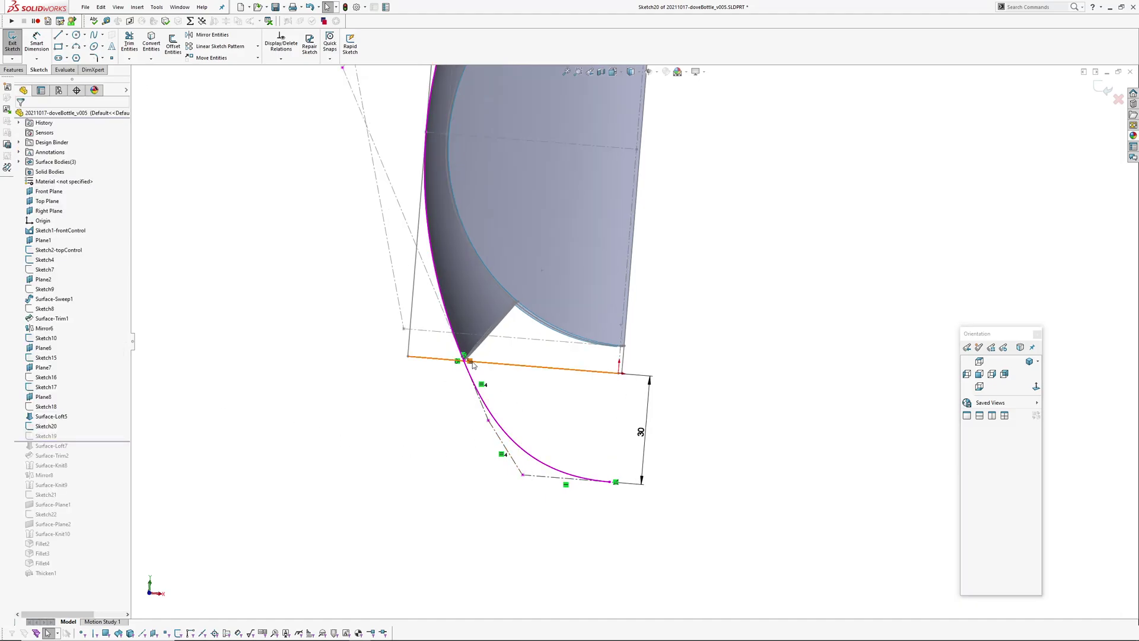
{"action": "scroll", "coordinate": [465, 363], "scroll_direction": "down", "scroll_amount": 4}
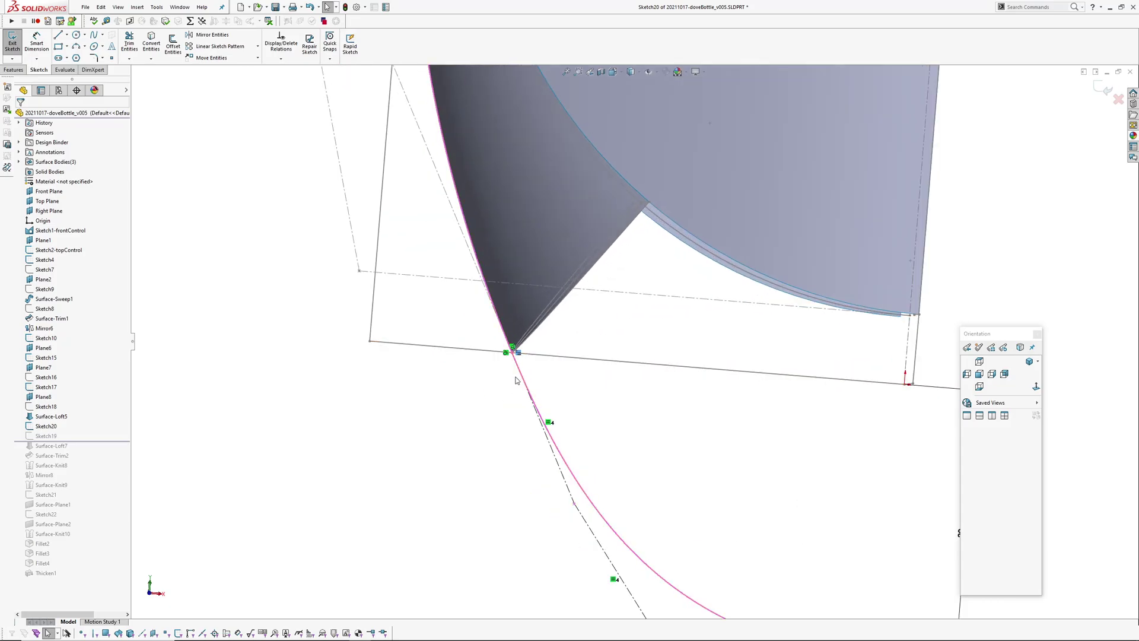
{"action": "scroll", "coordinate": [554, 380], "scroll_direction": "up", "scroll_amount": 3}
{"action": "scroll", "coordinate": [634, 415], "scroll_direction": "up", "scroll_amount": 2}
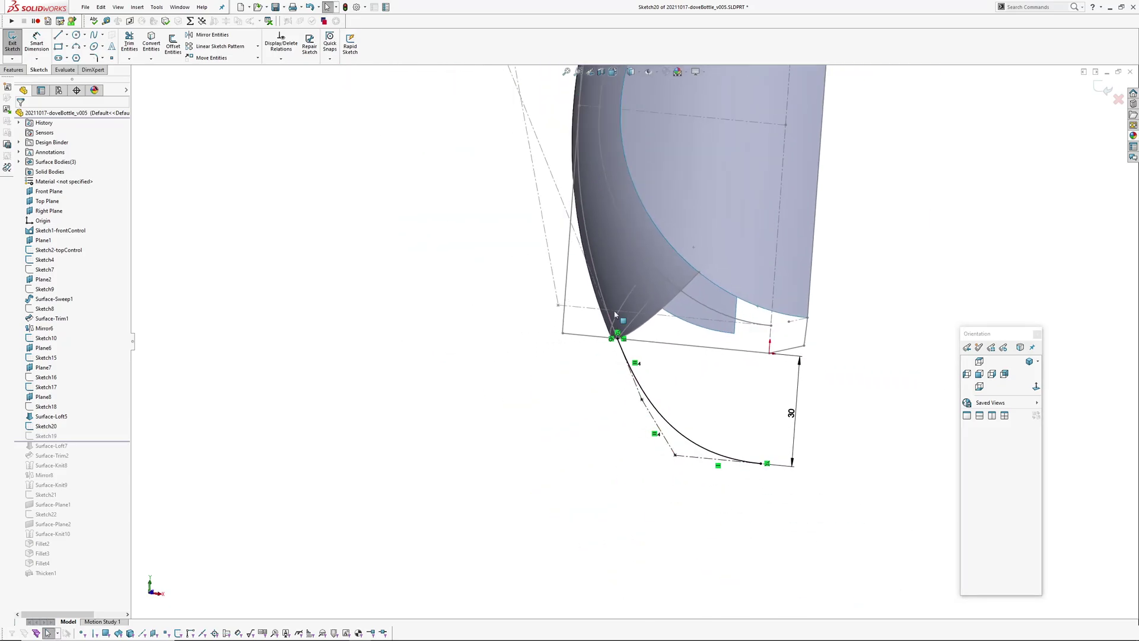
{"action": "mouse_move", "coordinate": [587, 393]}
{"action": "middle_mouse_down"}
{"action": "mouse_move", "coordinate": [613, 381]}
{"action": "mouse_move", "coordinate": [620, 347]}
{"action": "middle_mouse_up"}
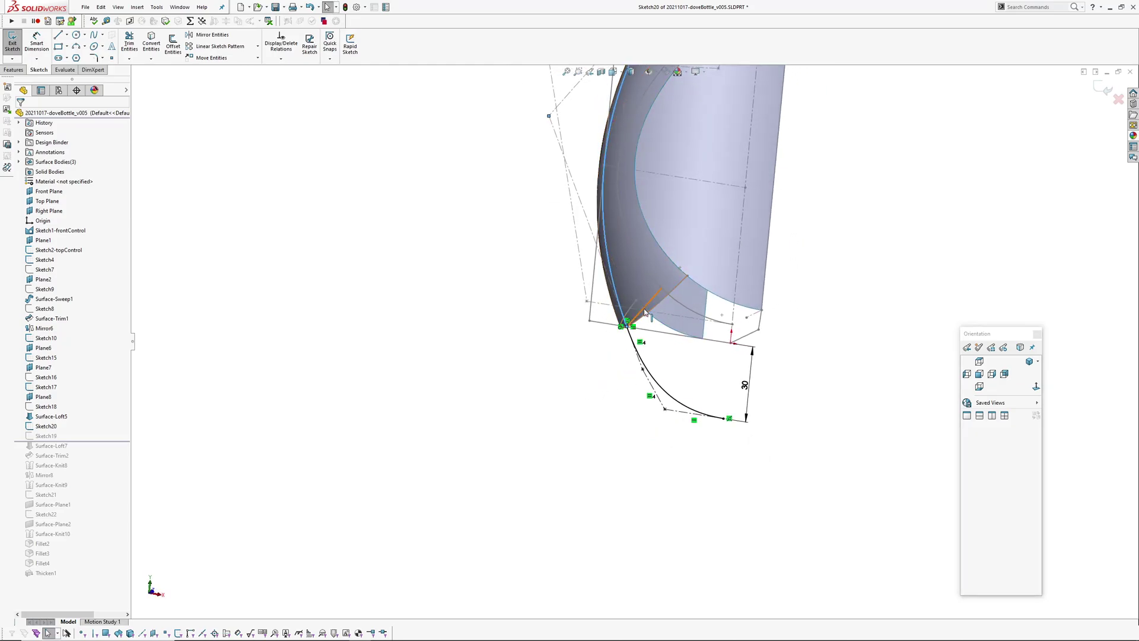
{"action": "scroll", "coordinate": [742, 273], "scroll_direction": "down", "scroll_amount": 2}
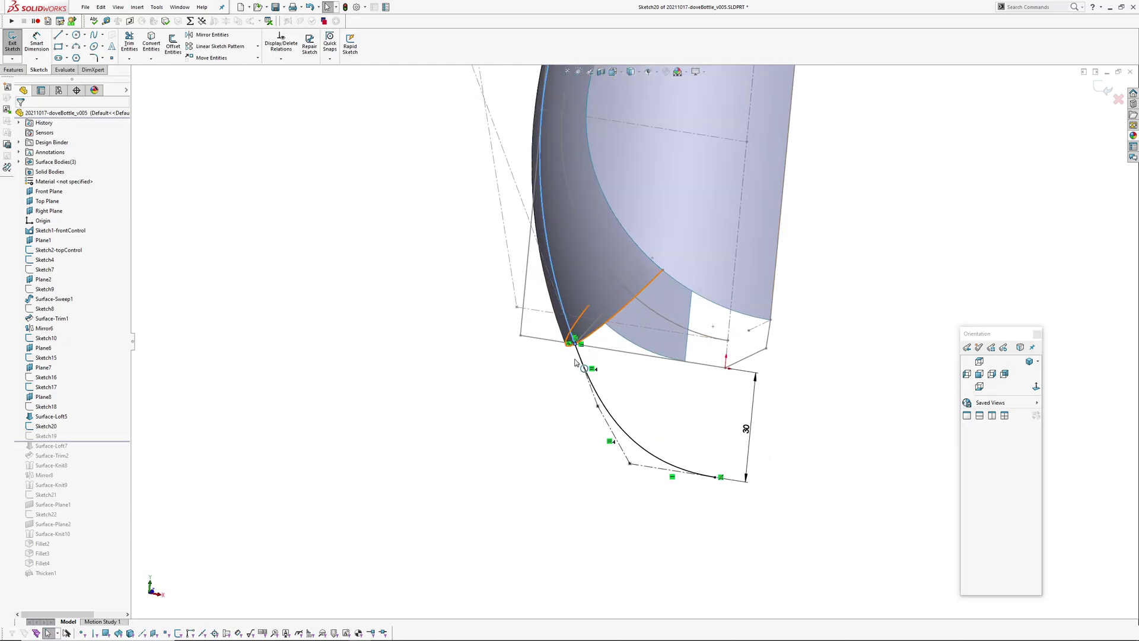
- Inspect the equal-length relation between the first two control polygon lines of Sketch20's spline
{"action": "left_click", "coordinate": [560, 383]}
{"action": "middle_click_drag", "start_coordinate": [571, 408], "coordinate": [517, 389], "text": "ctrl"}
{"action": "left_click", "coordinate": [554, 403]}
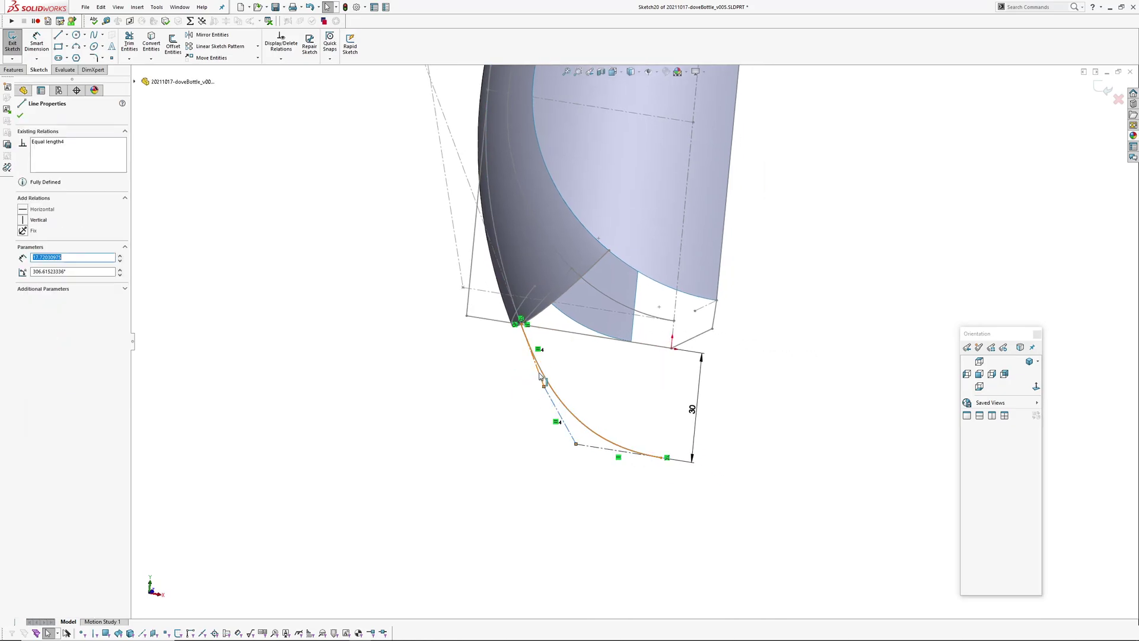
{"action": "left_click", "coordinate": [541, 379]}
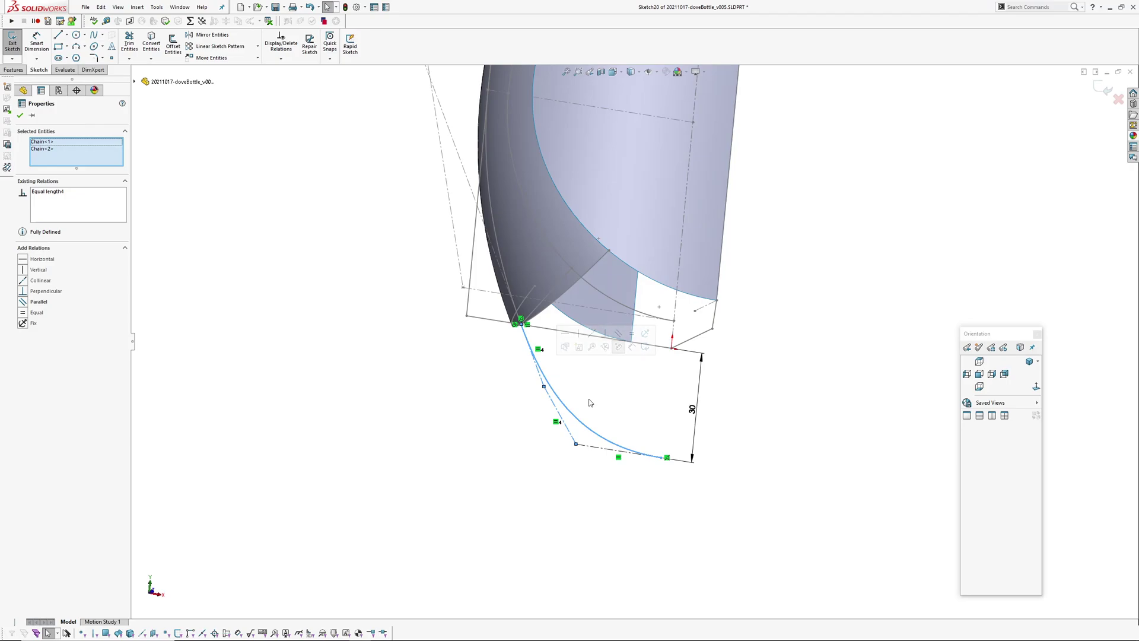
{"action": "scroll", "coordinate": [567, 390], "scroll_direction": "up", "scroll_amount": 1}
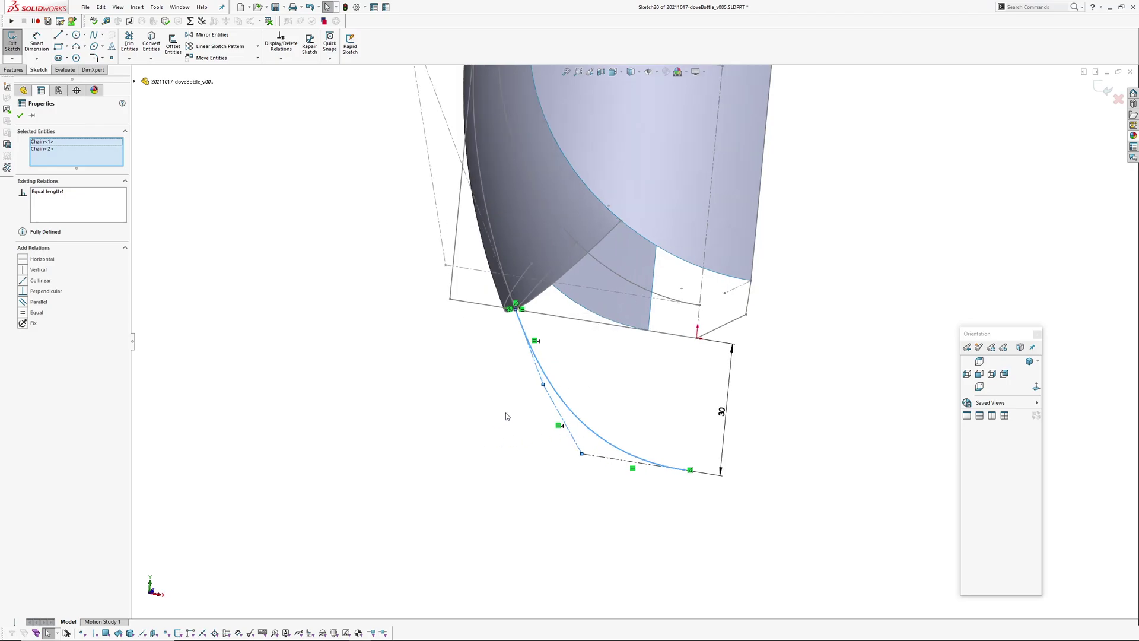
{"action": "mouse_move", "coordinate": [509, 410]}
{"action": "middle_mouse_down"}
{"action": "mouse_move", "coordinate": [488, 412]}
{"action": "mouse_move", "coordinate": [500, 410]}
{"action": "middle_mouse_up"}
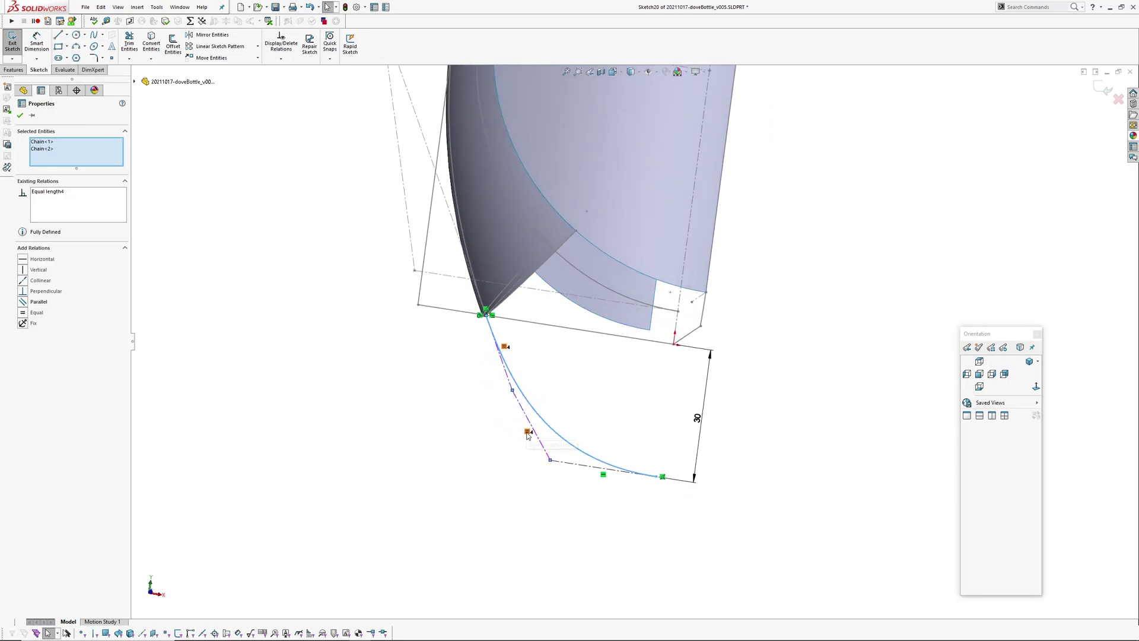
{"action": "left_click", "coordinate": [506, 467]}
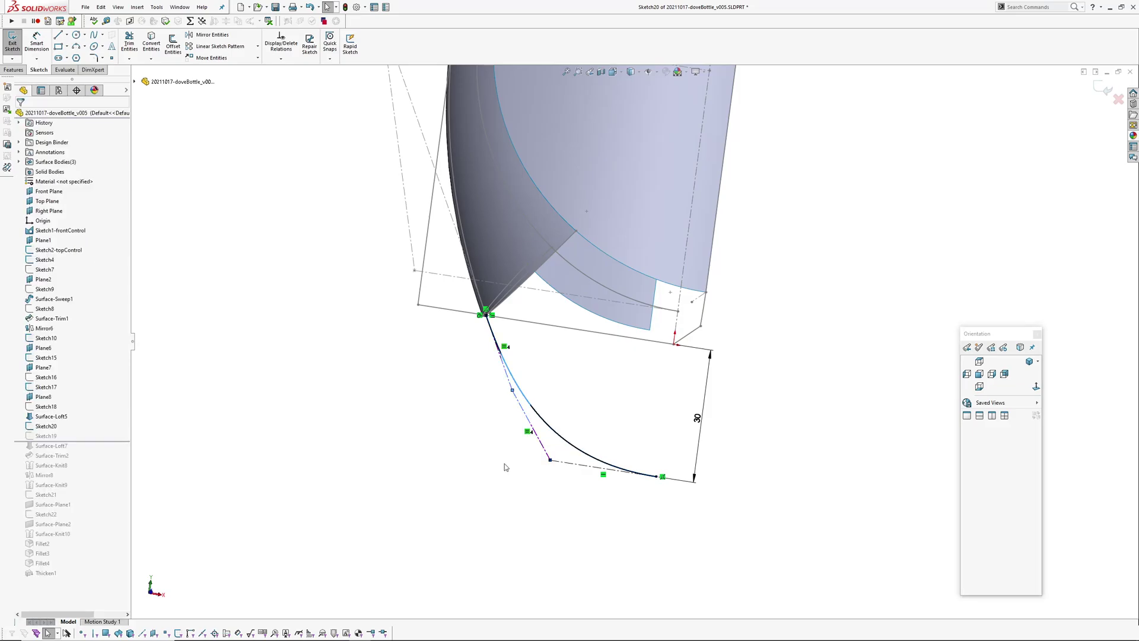
- Check the free end of Sketch20's spline and its 30 mm dimension, and leave the sketch without changes
{"action": "middle_click_drag", "start_coordinate": [555, 500], "coordinate": [493, 443], "text": "ctrl"}
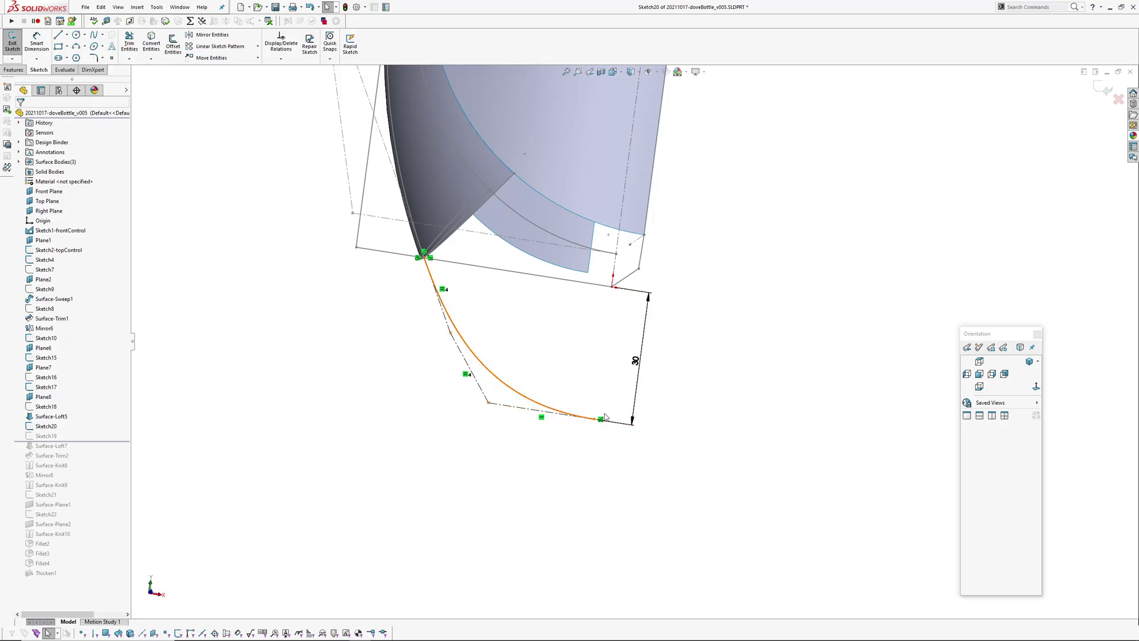
{"action": "middle_click_drag", "start_coordinate": [605, 454], "coordinate": [577, 470], "text": "ctrl"}
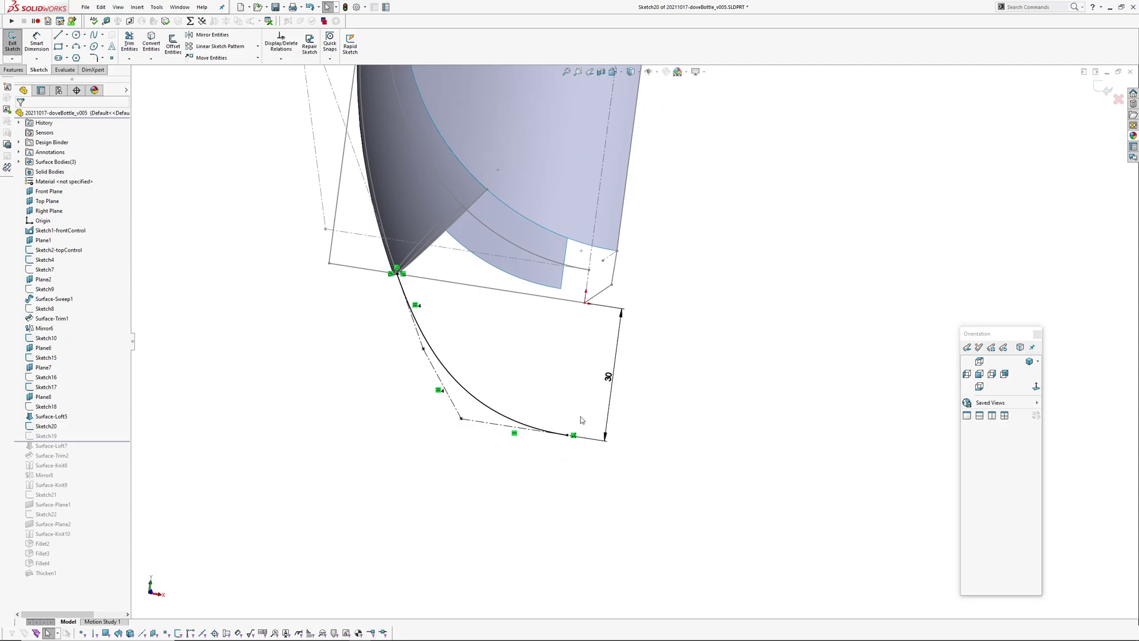
{"action": "scroll", "coordinate": [603, 386], "scroll_direction": "up", "scroll_amount": 1}
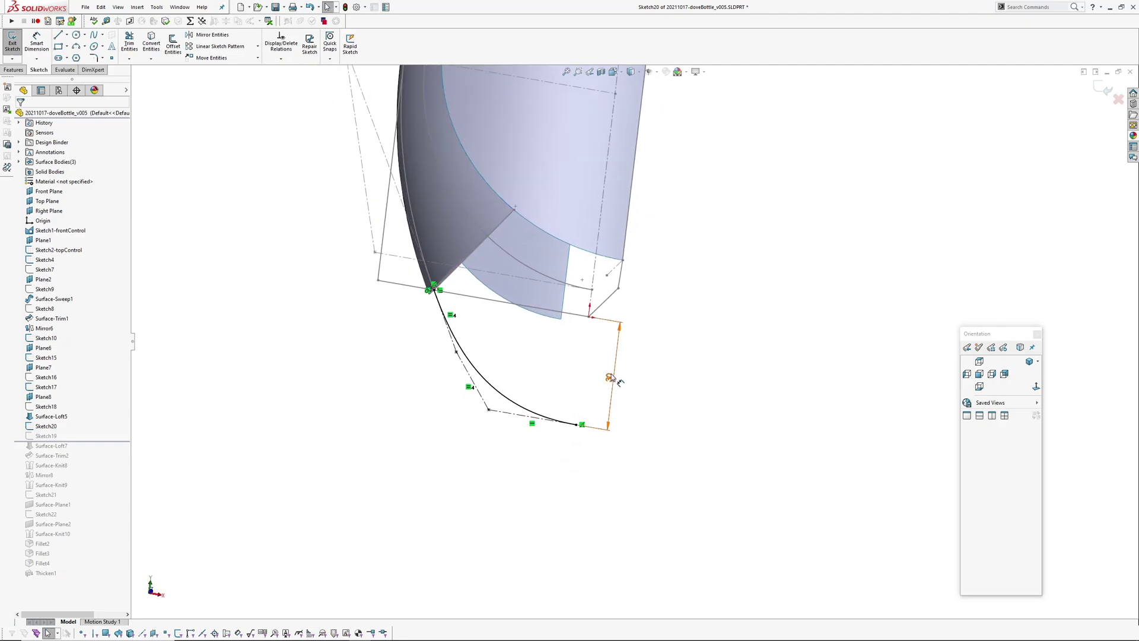
{"action": "left_click", "coordinate": [1118, 100]}
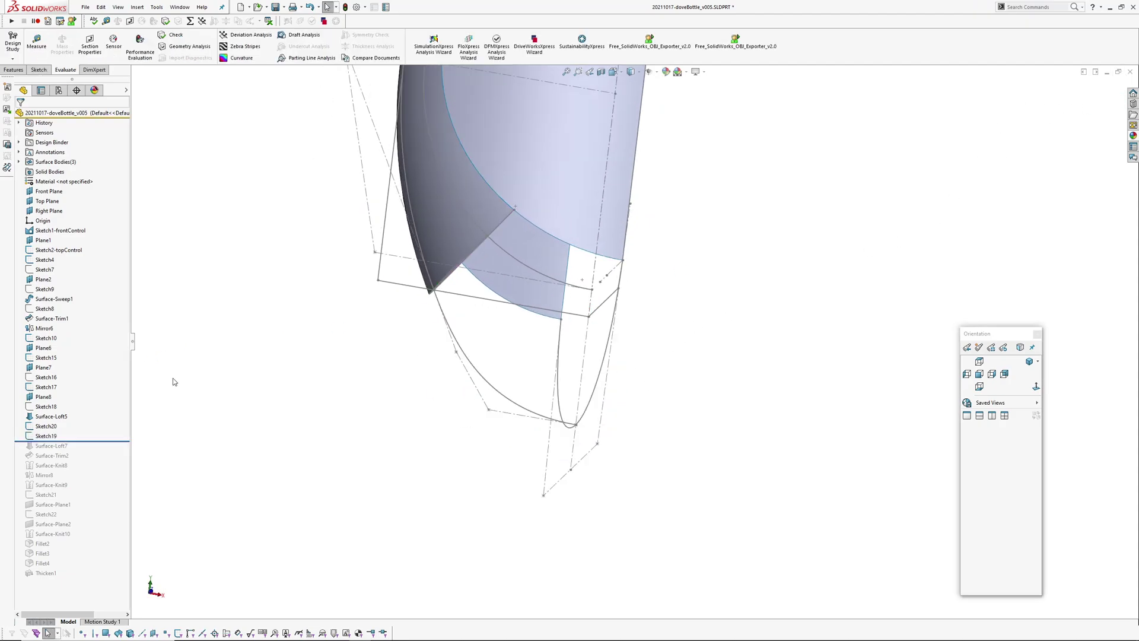
- Open Sketch19 for editing and view its U-shaped curve spanning the lower corners of the two side surfaces
{"action": "left_click", "coordinate": [46, 436]}
{"action": "mouse_move", "coordinate": [569, 380]}
{"action": "middle_mouse_down"}
{"action": "mouse_move", "coordinate": [634, 401]}
{"action": "mouse_move", "coordinate": [656, 348]}
{"action": "mouse_move", "coordinate": [667, 353]}
{"action": "middle_mouse_up"}
{"action": "left_click", "coordinate": [48, 436]}
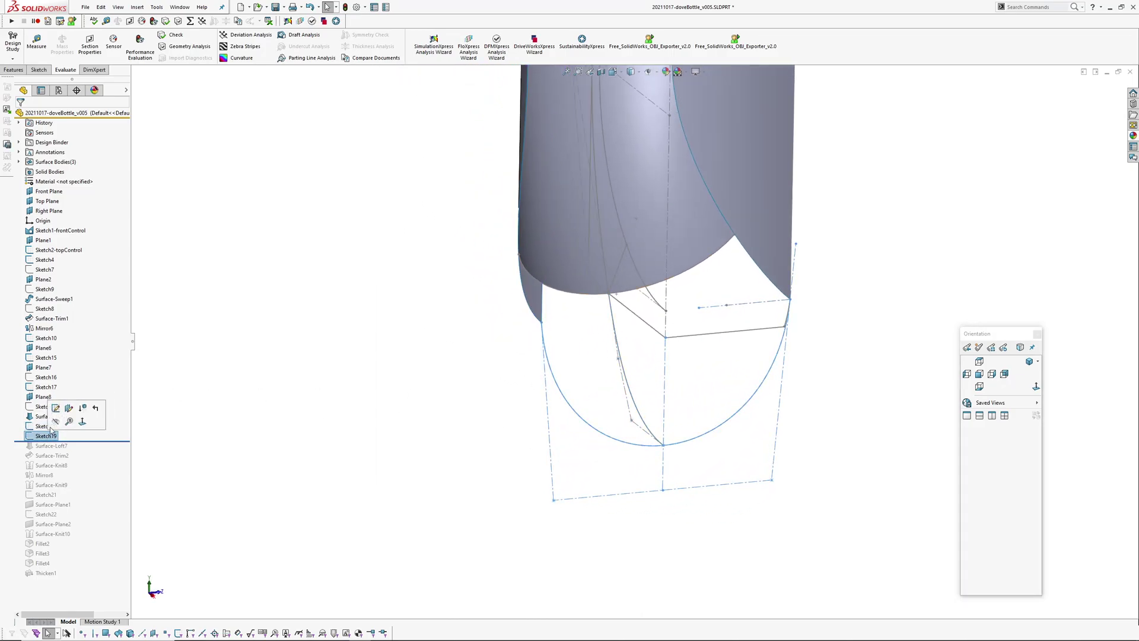
{"action": "left_click", "coordinate": [61, 398]}
{"action": "mouse_move", "coordinate": [797, 402]}
{"action": "middle_mouse_down"}
{"action": "mouse_move", "coordinate": [694, 380]}
{"action": "mouse_move", "coordinate": [725, 417]}
{"action": "mouse_move", "coordinate": [732, 408]}
{"action": "mouse_move", "coordinate": [712, 397]}
{"action": "mouse_move", "coordinate": [706, 417]}
{"action": "mouse_move", "coordinate": [676, 387]}
{"action": "mouse_move", "coordinate": [668, 290]}
{"action": "mouse_move", "coordinate": [686, 383]}
{"action": "mouse_move", "coordinate": [656, 400]}
{"action": "middle_mouse_up"}
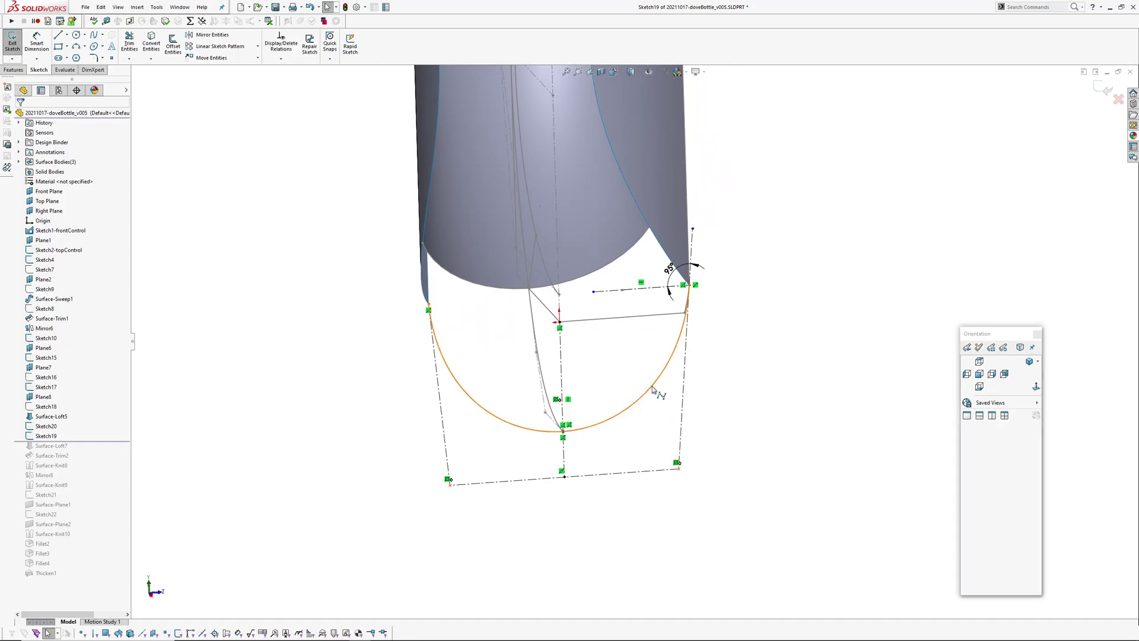
- Inspect Sketch19's style spline settings and how its end meets the angled construction line at the side surface's lower corner
{"action": "left_click", "coordinate": [652, 389]}
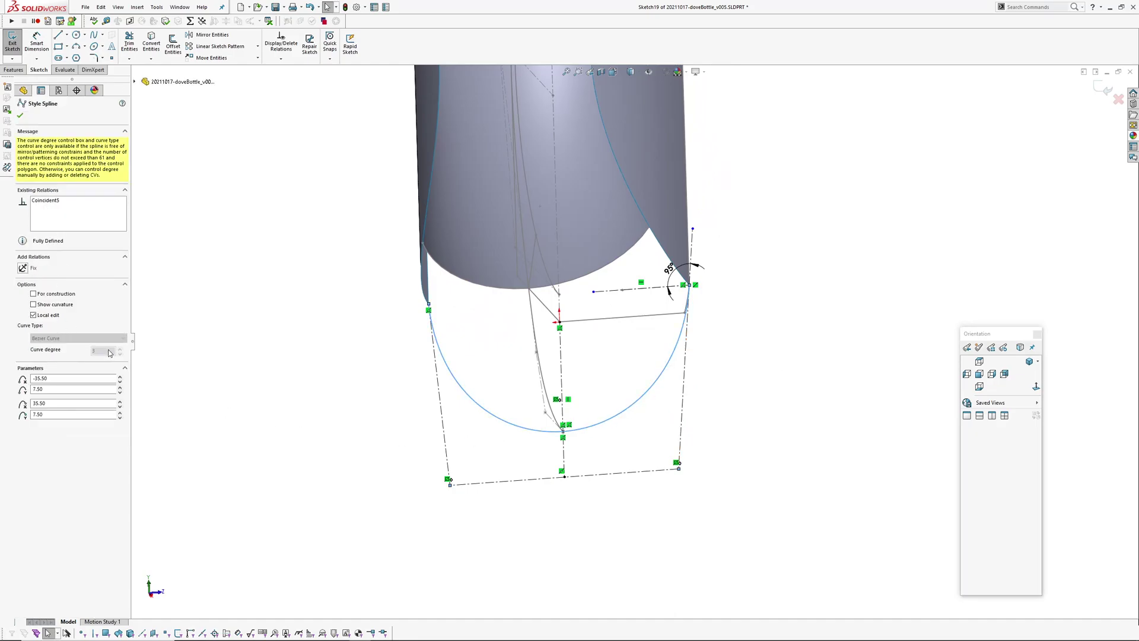
{"action": "mouse_move", "coordinate": [675, 392]}
{"action": "middle_mouse_down"}
{"action": "mouse_move", "coordinate": [687, 298]}
{"action": "mouse_move", "coordinate": [691, 348]}
{"action": "mouse_move", "coordinate": [707, 348]}
{"action": "mouse_move", "coordinate": [683, 356]}
{"action": "mouse_move", "coordinate": [701, 371]}
{"action": "mouse_move", "coordinate": [715, 358]}
{"action": "mouse_move", "coordinate": [706, 368]}
{"action": "mouse_move", "coordinate": [687, 318]}
{"action": "mouse_move", "coordinate": [664, 321]}
{"action": "middle_mouse_up"}
{"action": "scroll", "coordinate": [688, 398], "scroll_direction": "down", "scroll_amount": 3}
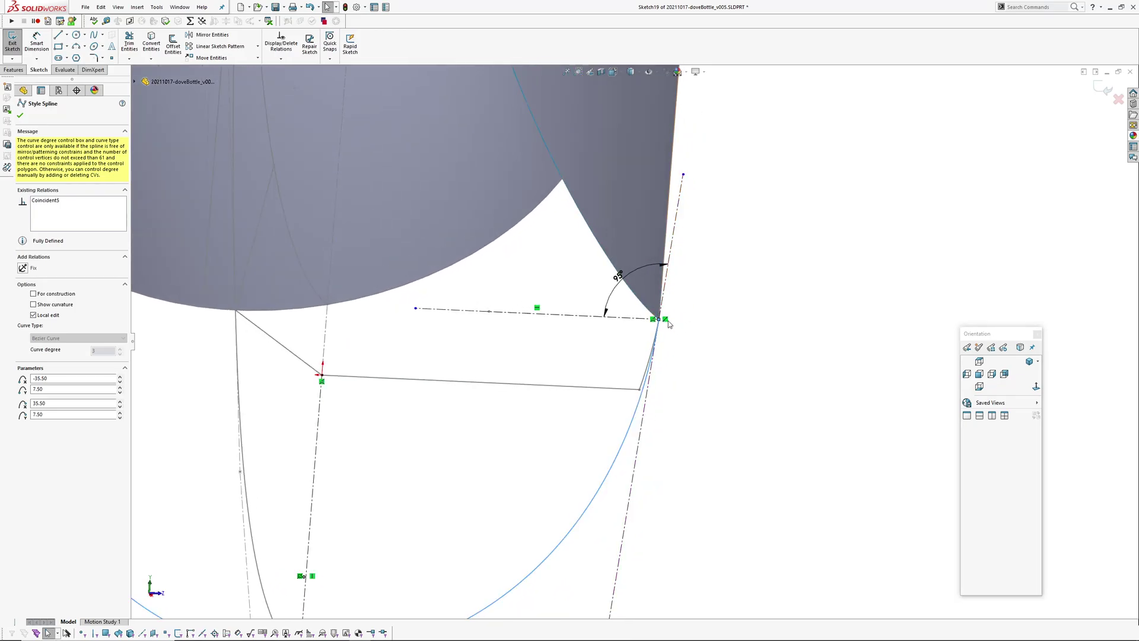
{"action": "scroll", "coordinate": [668, 340], "scroll_direction": "up", "scroll_amount": 3}
{"action": "middle_click_drag", "start_coordinate": [629, 366], "coordinate": [630, 329]}
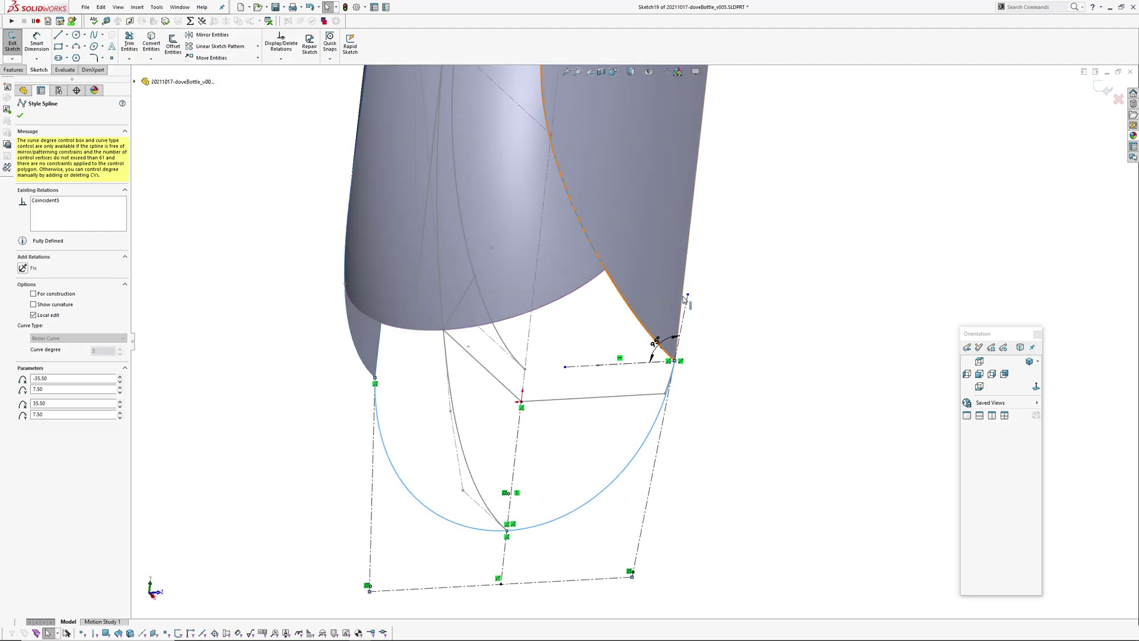
{"action": "mouse_move", "coordinate": [665, 366]}
{"action": "middle_mouse_down"}
{"action": "mouse_move", "coordinate": [685, 361]}
{"action": "mouse_move", "coordinate": [630, 383]}
{"action": "middle_mouse_up"}
{"action": "scroll", "coordinate": [708, 379], "scroll_direction": "up", "scroll_amount": 2}
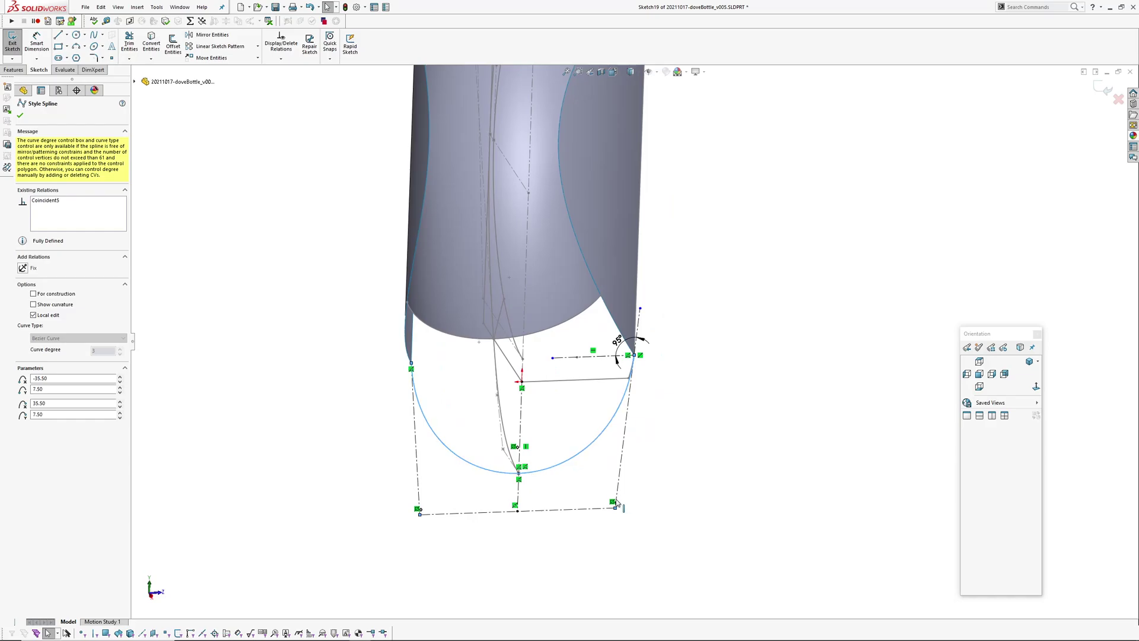
- Check the symmetric relations between the lower control points and the centreline of Sketch19, and leave the sketch
{"action": "key", "text": "Escape"}
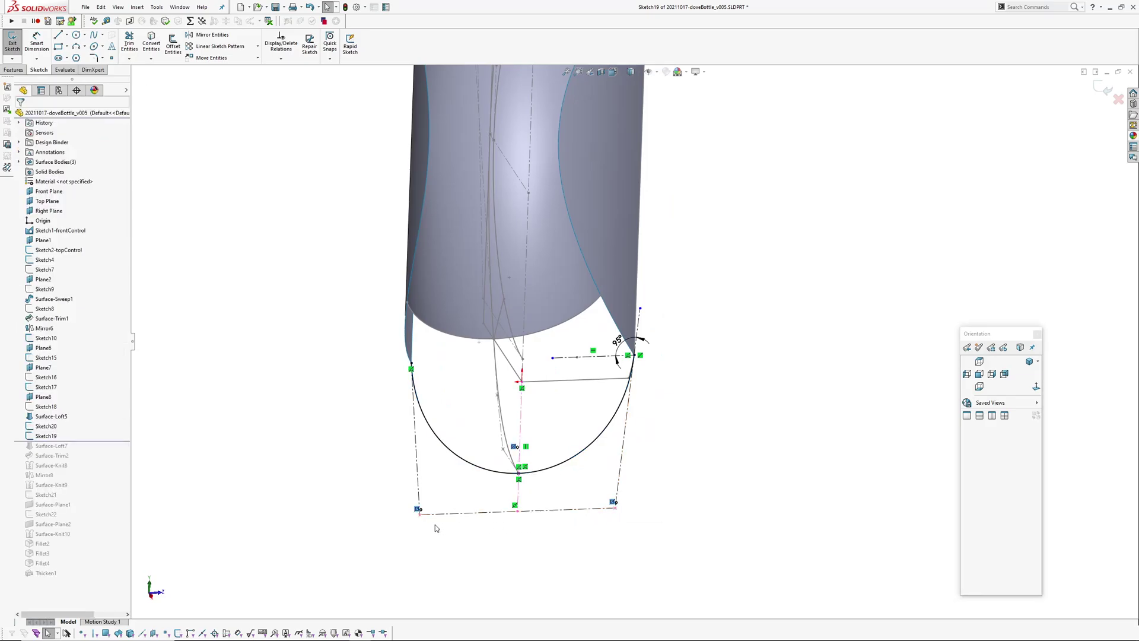
{"action": "middle_click_drag", "start_coordinate": [536, 485], "coordinate": [514, 451]}
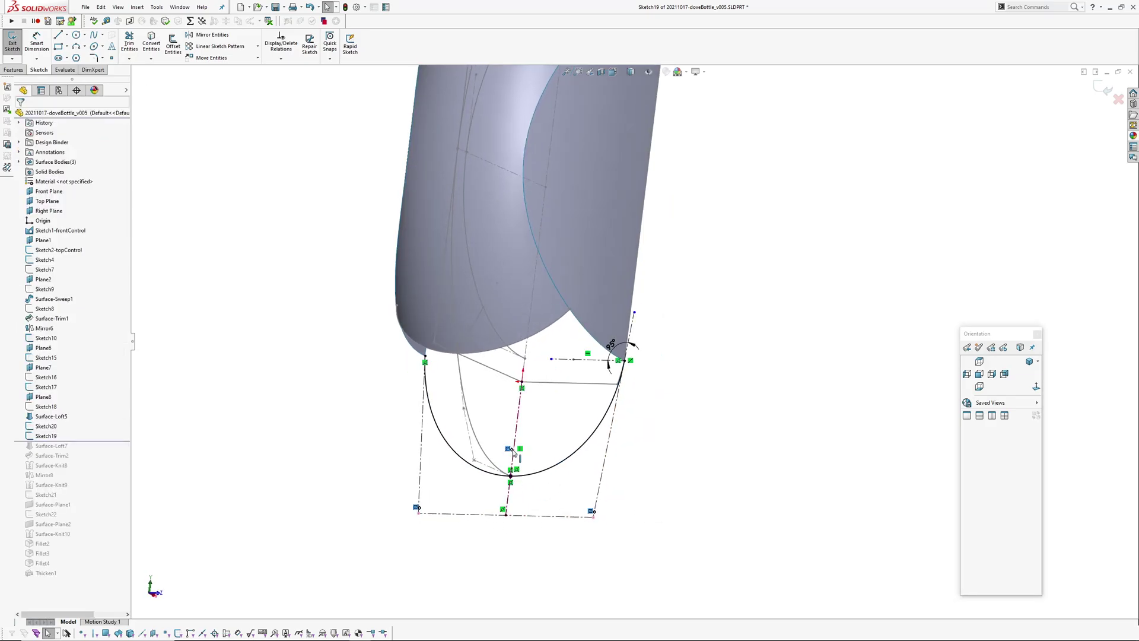
{"action": "left_click", "coordinate": [1116, 100]}
- Roll the history forward past Surface-Loft7 and highlight that loft at the bottle's lower end
{"action": "left_click_drag", "start_coordinate": [82, 441], "coordinate": [85, 451]}
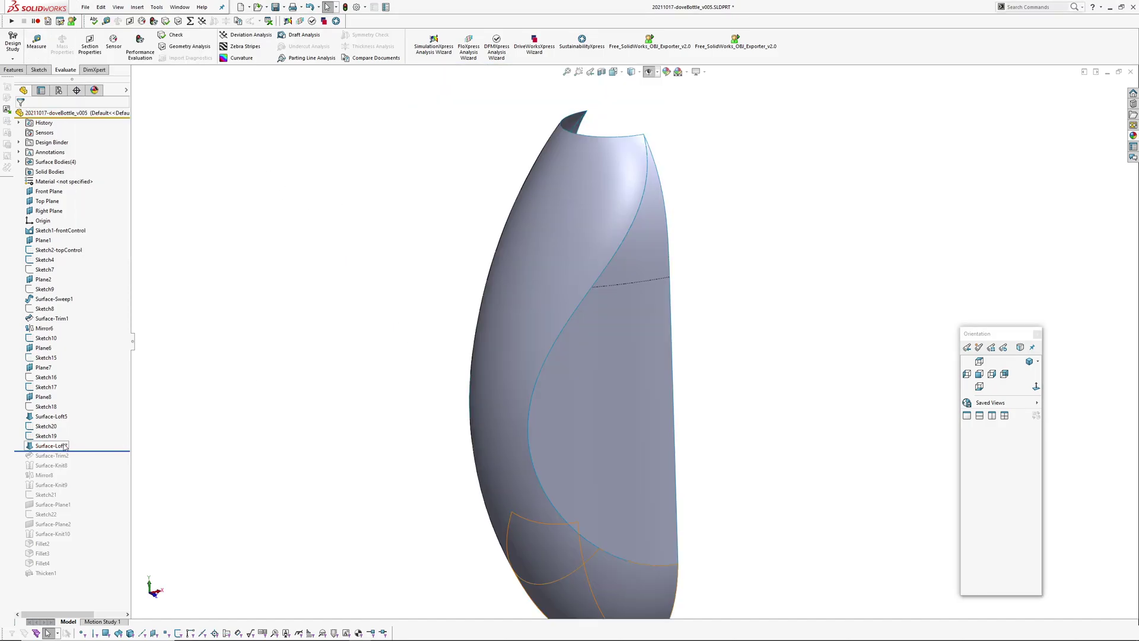
{"action": "left_click", "coordinate": [61, 446]}
{"action": "scroll", "coordinate": [574, 455], "scroll_direction": "up", "scroll_amount": 3}
{"action": "middle_click_drag", "start_coordinate": [492, 415], "coordinate": [568, 376]}
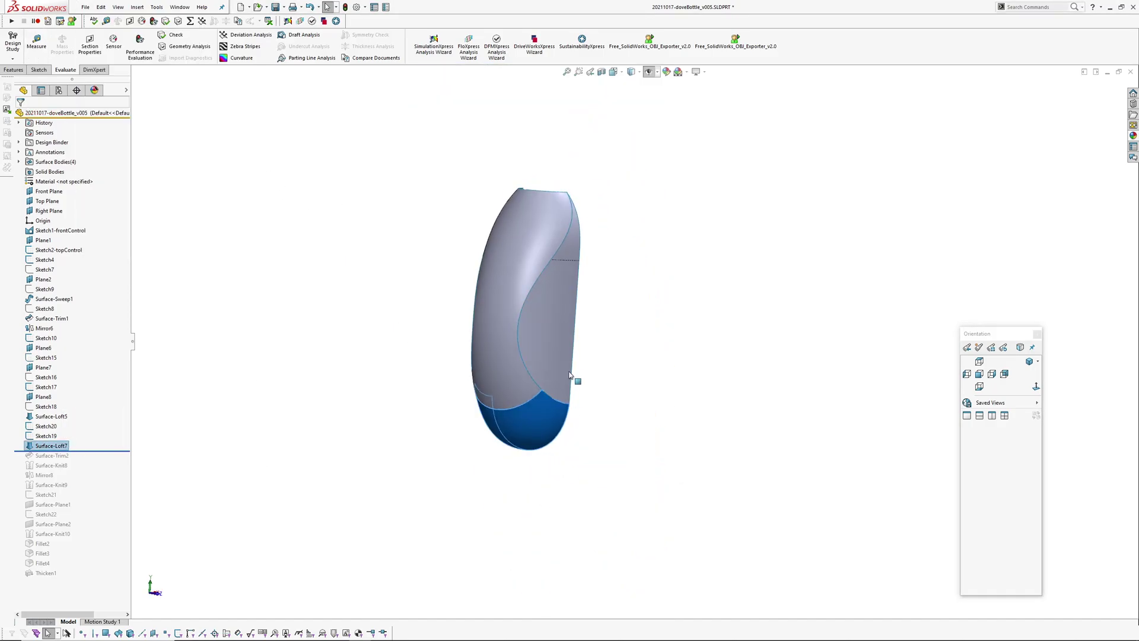
{"action": "scroll", "coordinate": [534, 403], "scroll_direction": "down", "scroll_amount": 6}
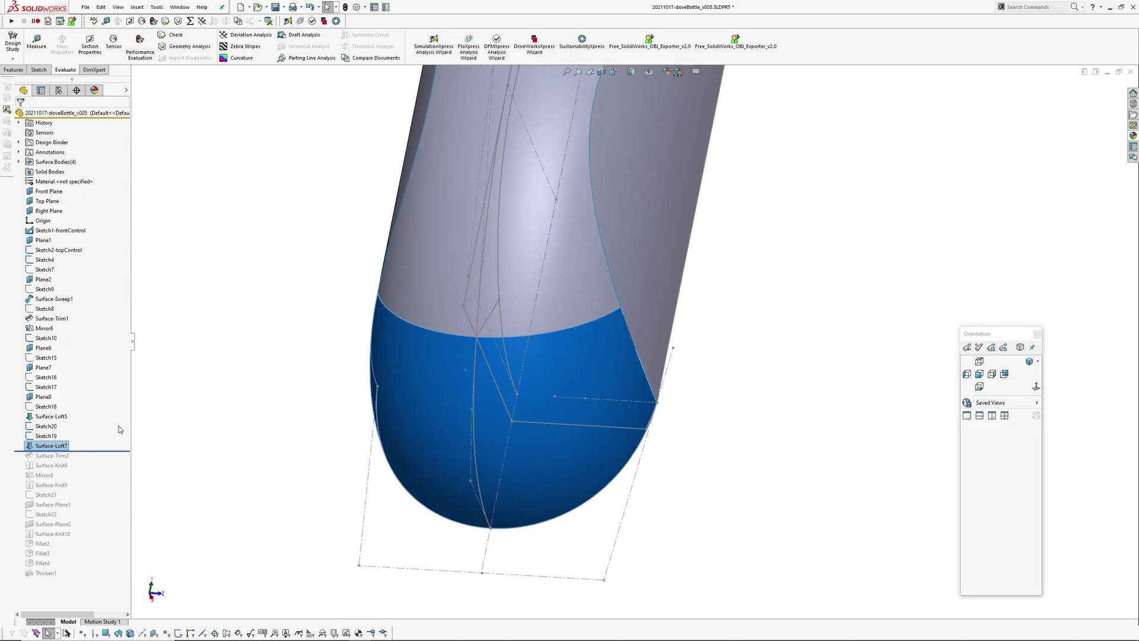
- Edit Surface-Loft7 and add Sketch19's curve as the second guide curve with Normal To Profile tangency
{"action": "left_click", "coordinate": [51, 415]}
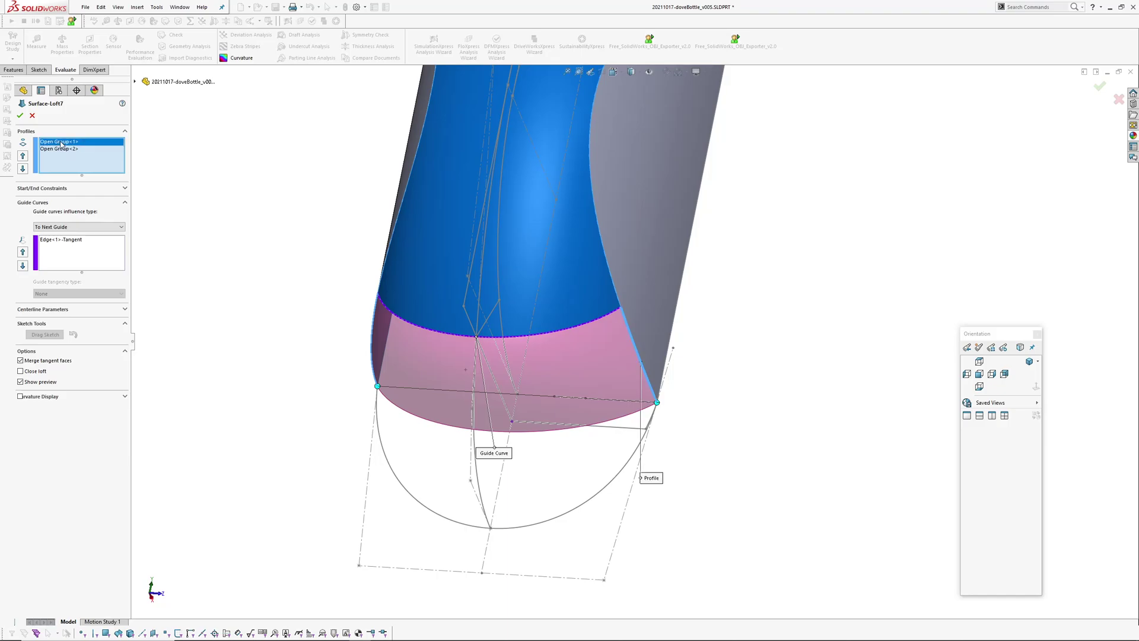
{"action": "middle_click_drag", "start_coordinate": [266, 236], "coordinate": [314, 318]}
{"action": "left_click", "coordinate": [74, 248]}
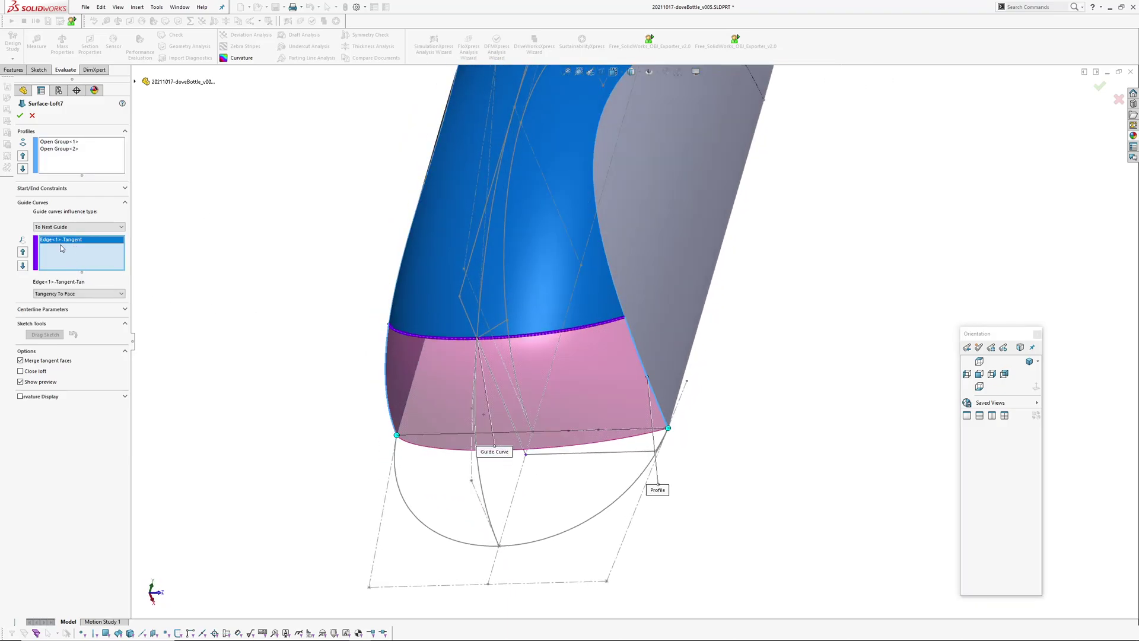
{"action": "left_click", "coordinate": [611, 509]}
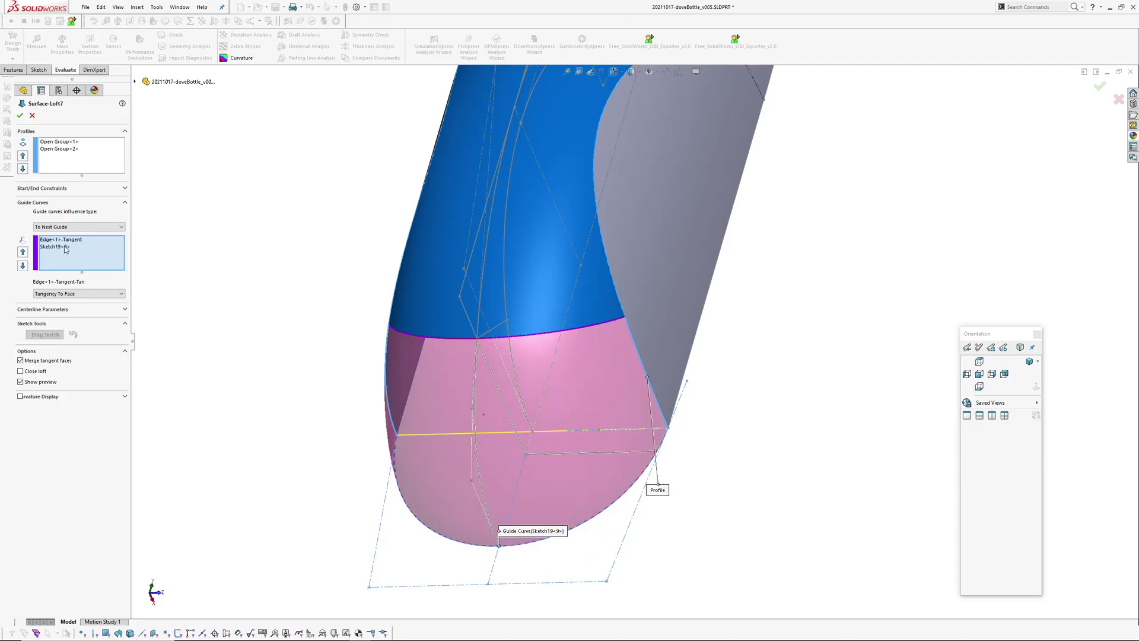
{"action": "left_click", "coordinate": [64, 248]}
{"action": "left_click", "coordinate": [52, 294]}
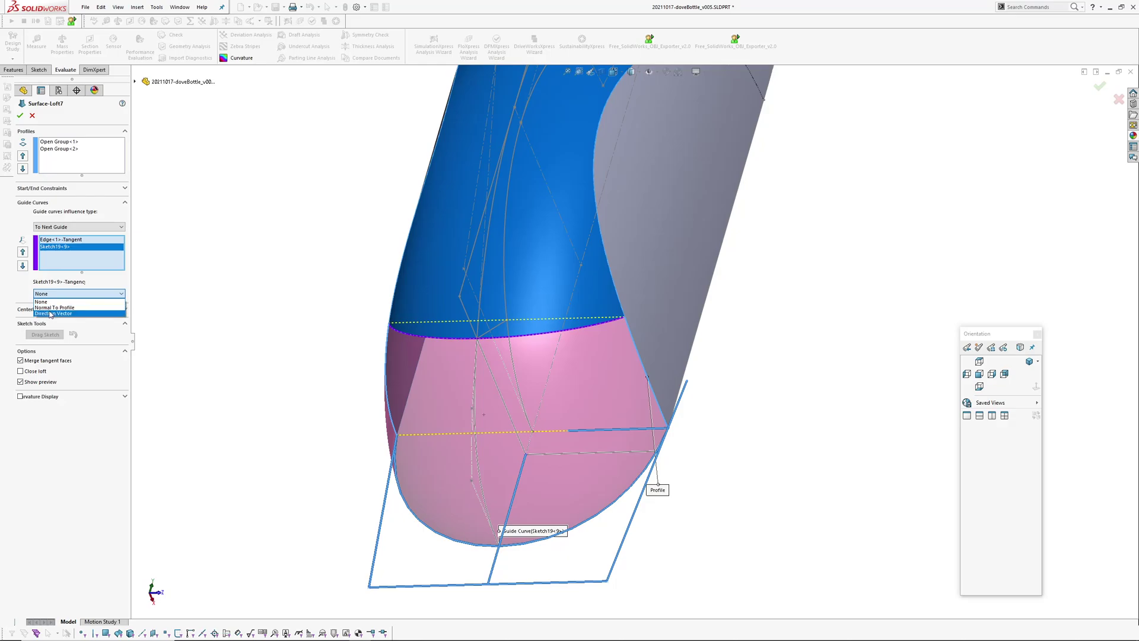
{"action": "left_click", "coordinate": [53, 308]}
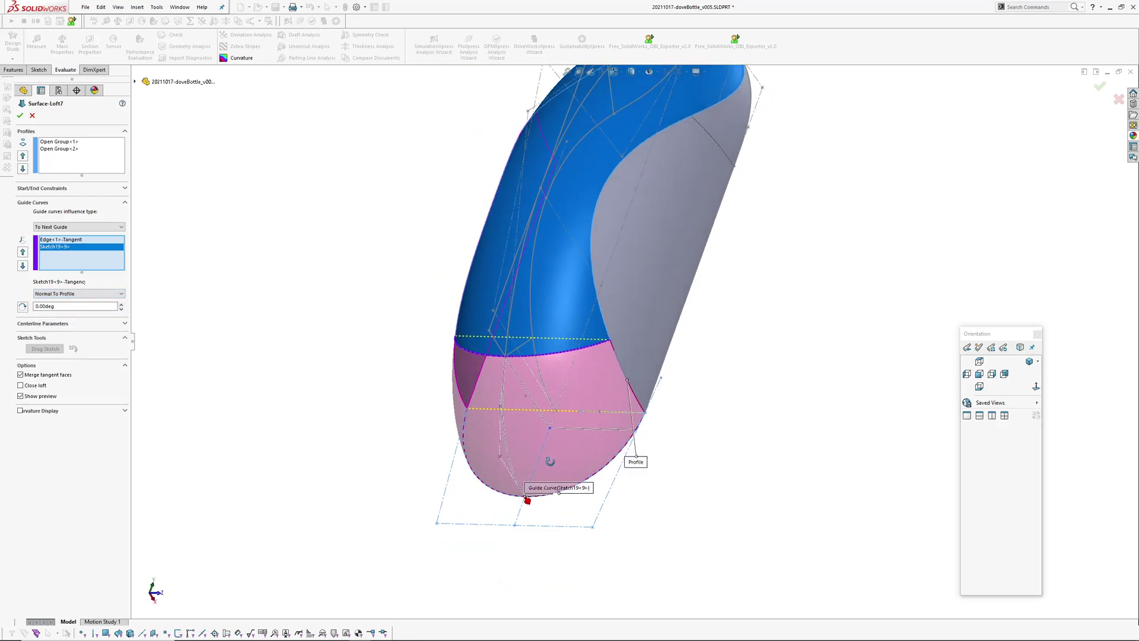
- Compare the two open-group profiles of Surface-Loft7 on the edges of the opposite side surfaces
{"action": "middle_click_drag", "start_coordinate": [546, 462], "coordinate": [322, 361]}
{"action": "left_click", "coordinate": [66, 141]}
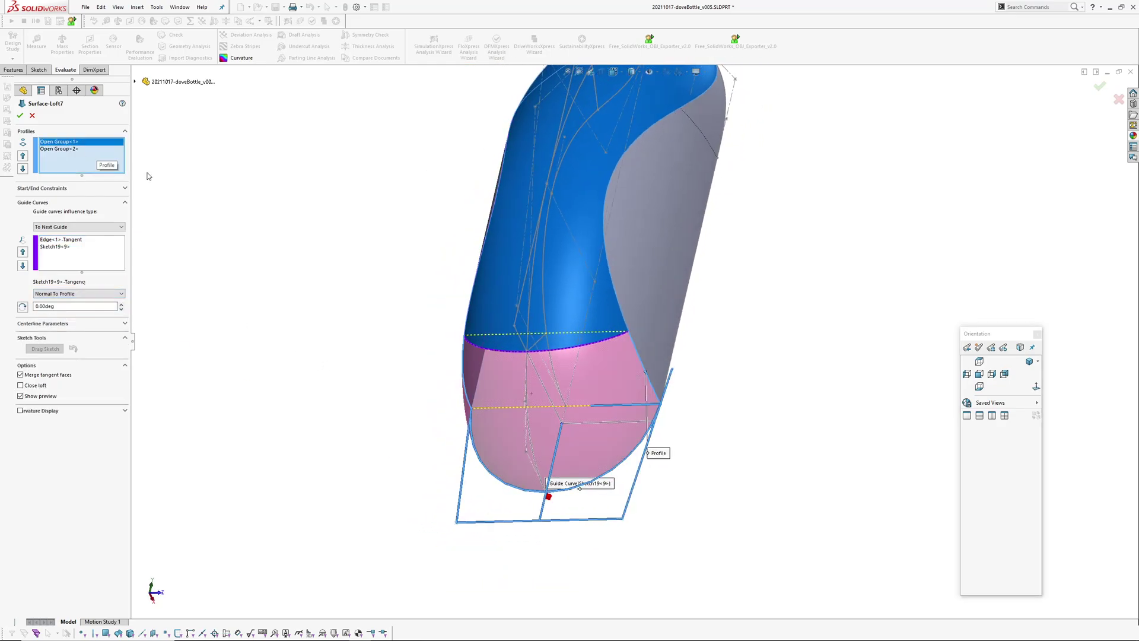
{"action": "left_click", "coordinate": [48, 149]}
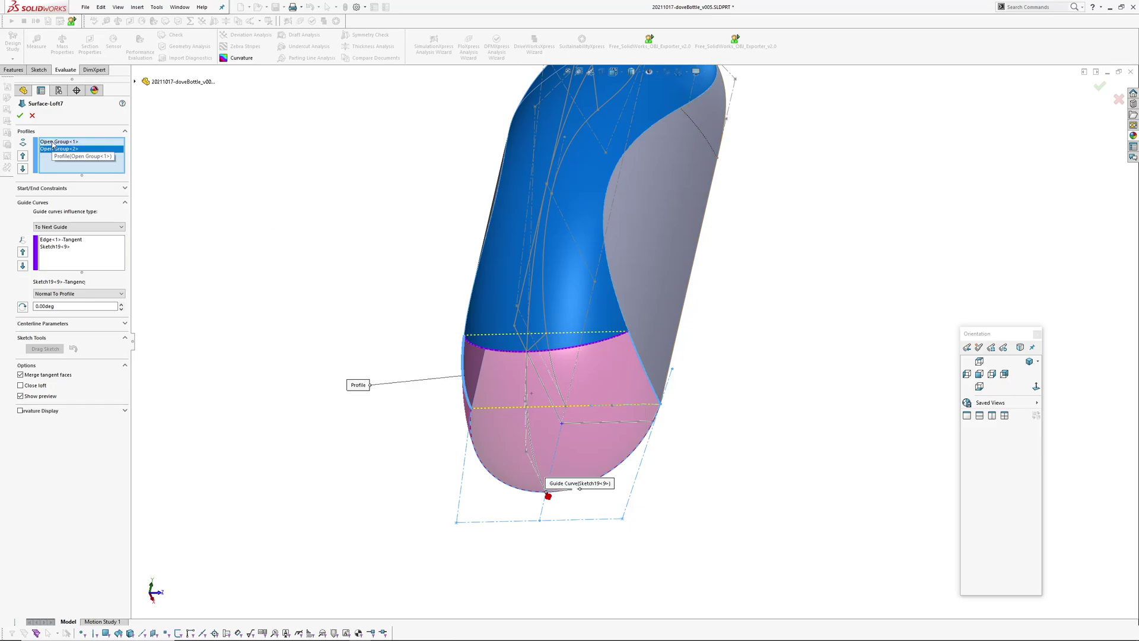
{"action": "left_click", "coordinate": [51, 142]}
{"action": "left_click", "coordinate": [51, 148]}
{"action": "left_click", "coordinate": [51, 142]}
{"action": "left_click", "coordinate": [52, 149]}
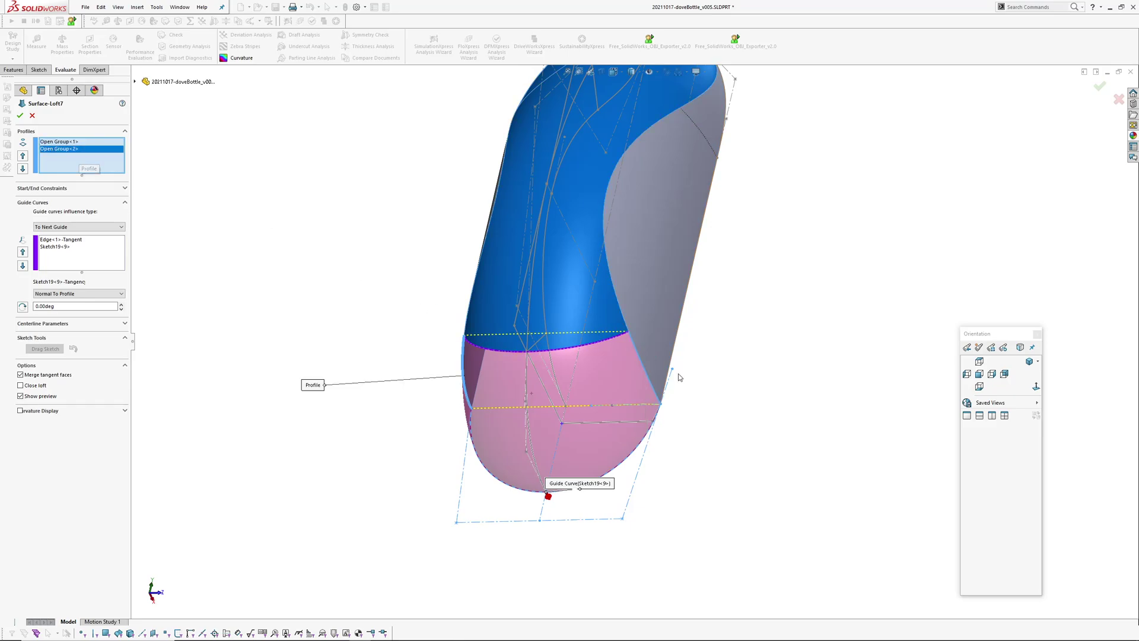
{"action": "left_click", "coordinate": [61, 142]}
{"action": "right_click", "coordinate": [242, 168]}
{"action": "left_click", "coordinate": [292, 197]}
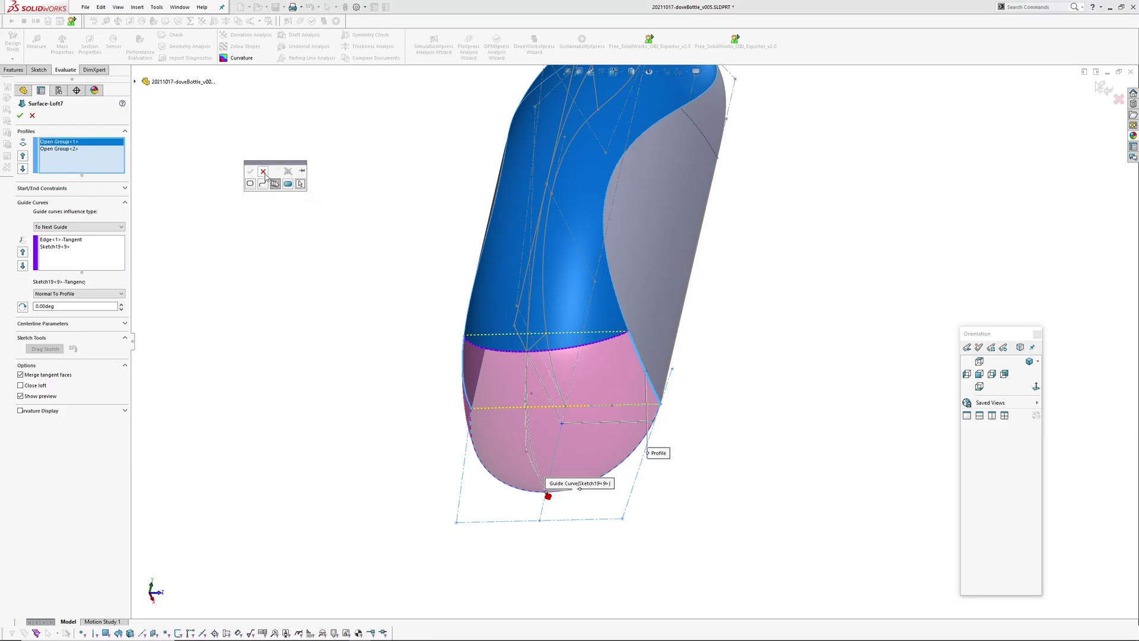
{"action": "left_click", "coordinate": [263, 172]}
- Delete the loft's existing profiles and reselect one side surface's curved edge as an open-group profile with the SelectionManager
{"action": "right_click", "coordinate": [67, 143]}
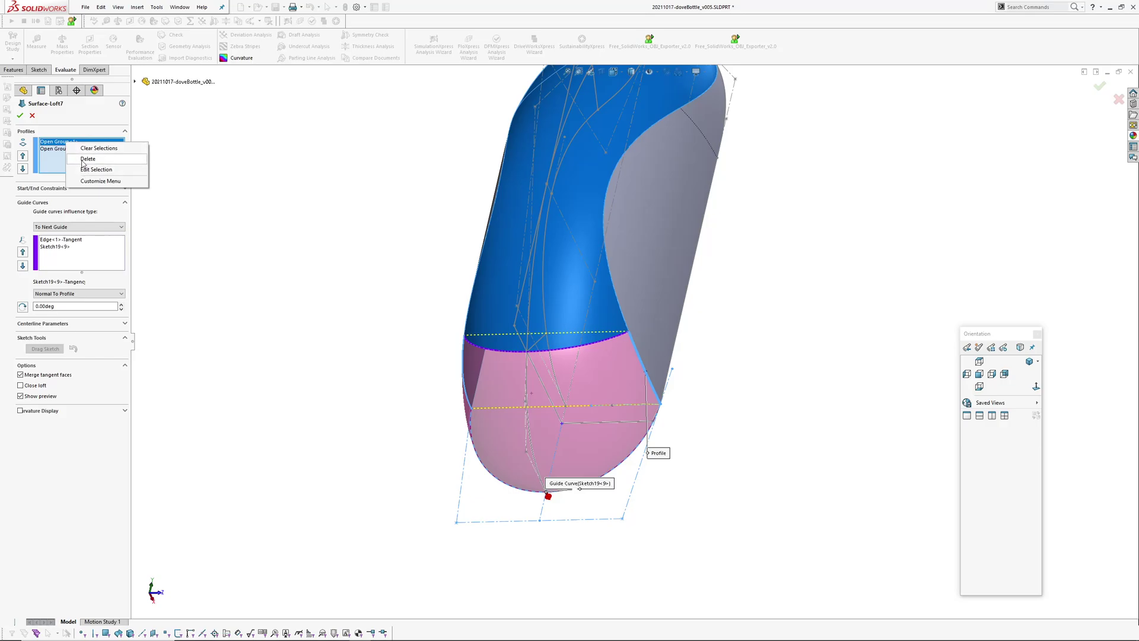
{"action": "left_click", "coordinate": [84, 159]}
{"action": "right_click", "coordinate": [308, 208]}
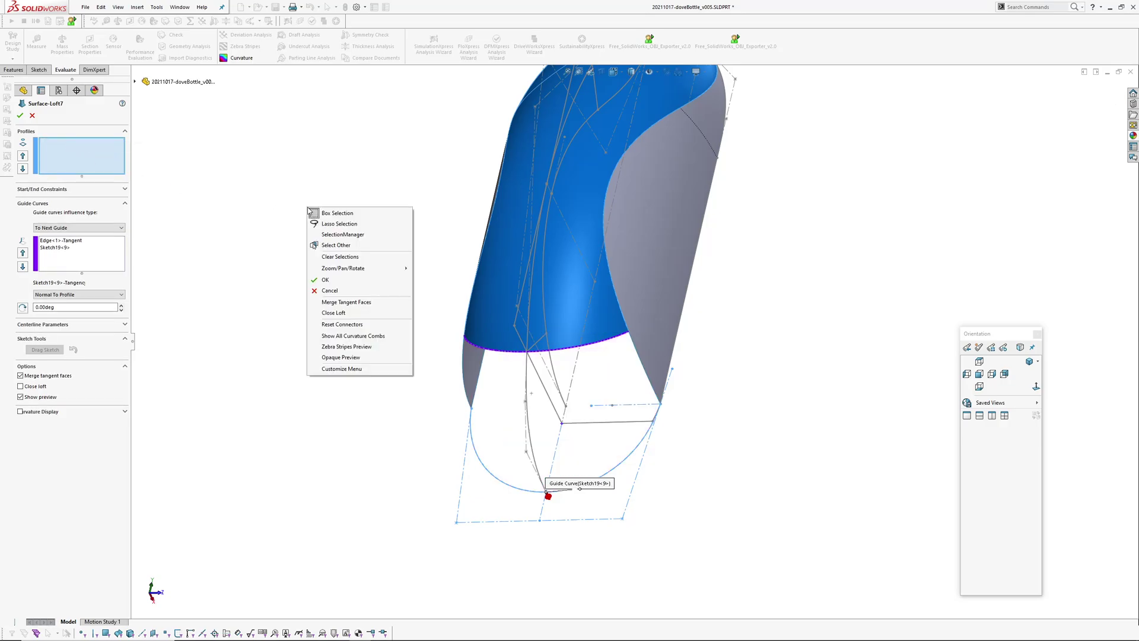
{"action": "left_click", "coordinate": [337, 234]}
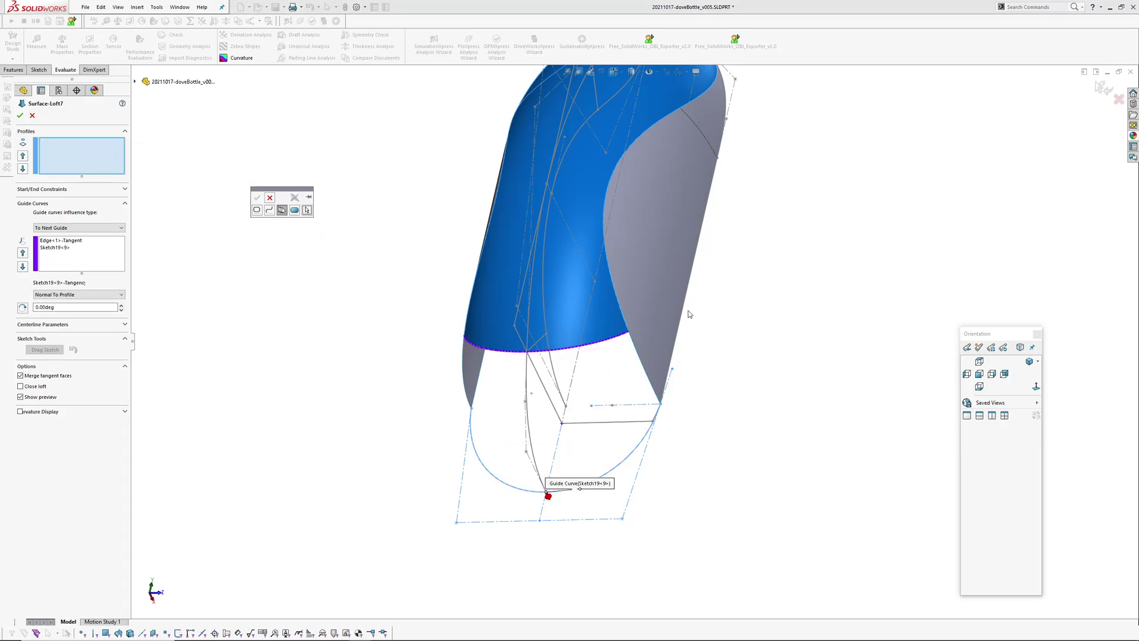
{"action": "left_click", "coordinate": [635, 343]}
{"action": "scroll", "coordinate": [635, 343], "scroll_direction": "up", "scroll_amount": 2}
{"action": "middle_click_drag", "start_coordinate": [669, 346], "coordinate": [565, 359]}
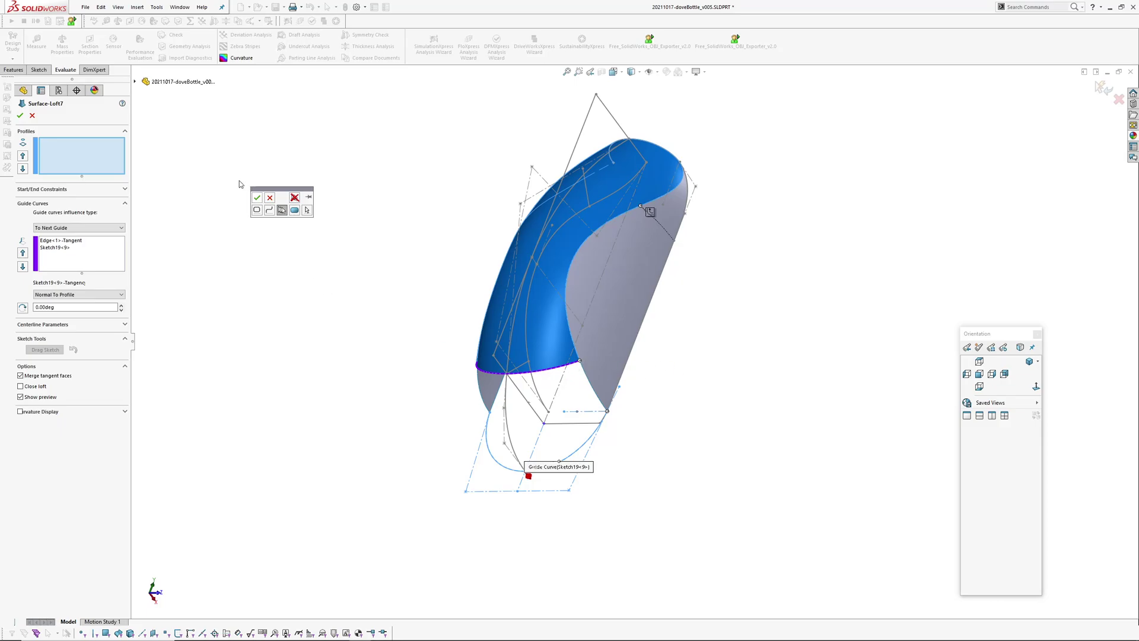
{"action": "left_click", "coordinate": [256, 197]}
- Add the matching curved edge of the opposite side surface as the second open-group profile with the SelectionManager
{"action": "middle_click_drag", "start_coordinate": [521, 350], "coordinate": [607, 307]}
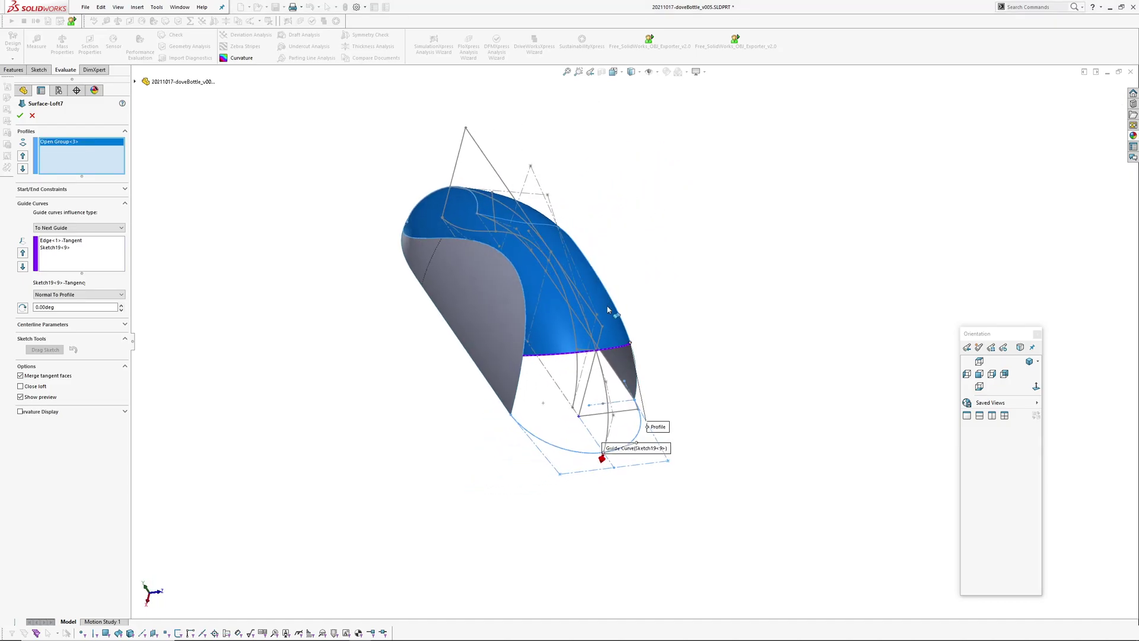
{"action": "right_click", "coordinate": [234, 186]}
{"action": "left_click", "coordinate": [256, 185]}
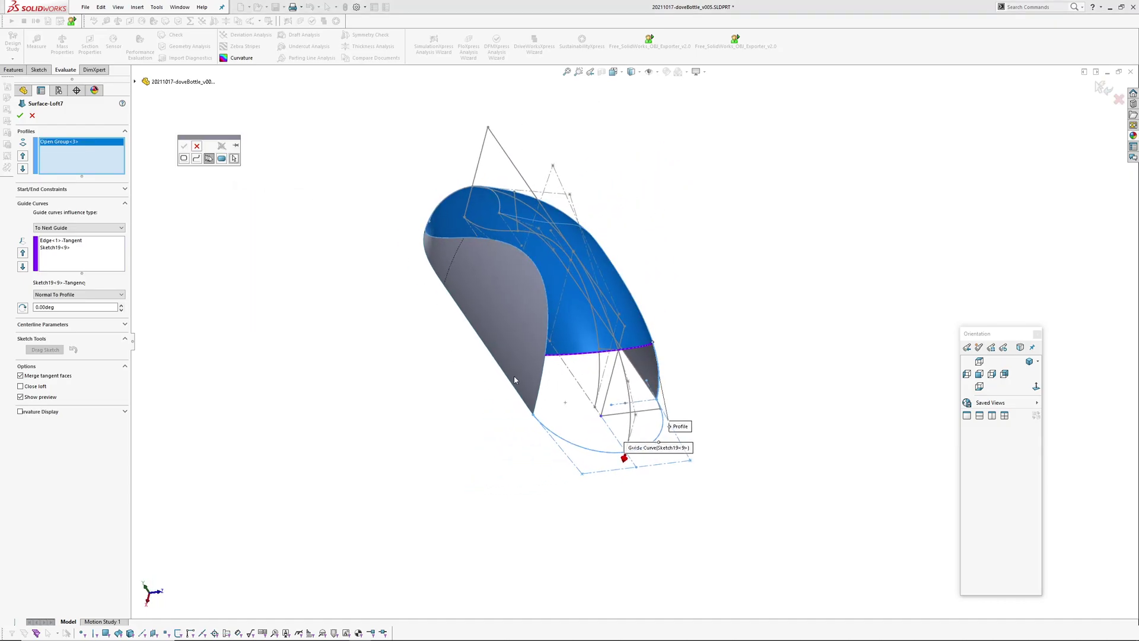
{"action": "left_click", "coordinate": [466, 248]}
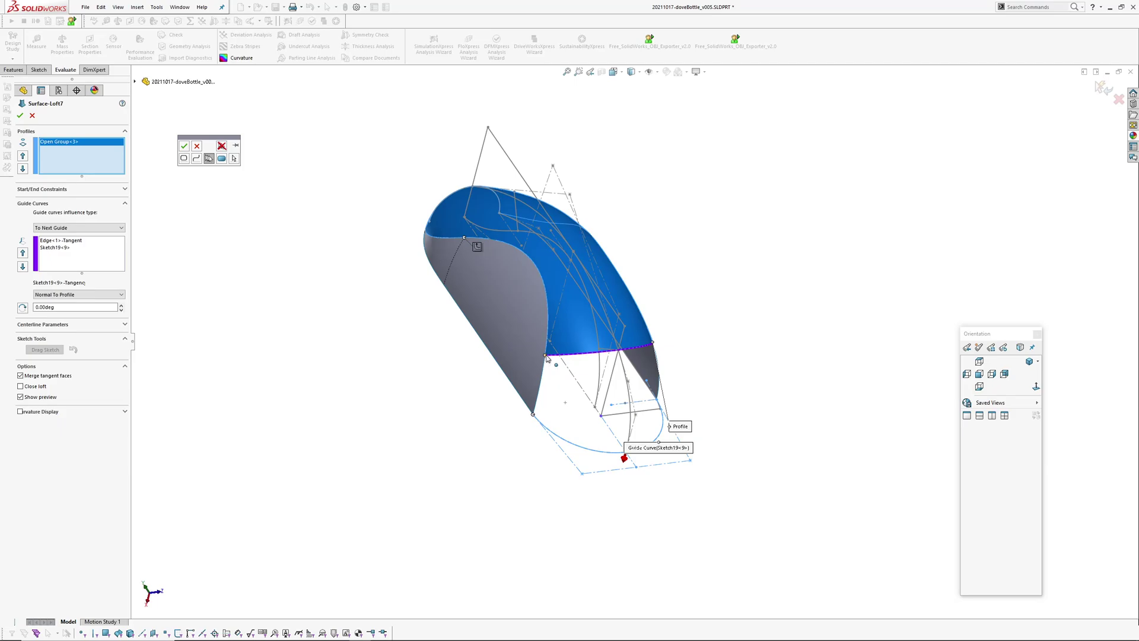
{"action": "left_click", "coordinate": [182, 148]}
- Review the loft's edge guide curve and Sketch19 guide curve, and leave the loft definition
{"action": "middle_click_drag", "start_coordinate": [491, 374], "coordinate": [414, 445]}
{"action": "left_click", "coordinate": [59, 240]}
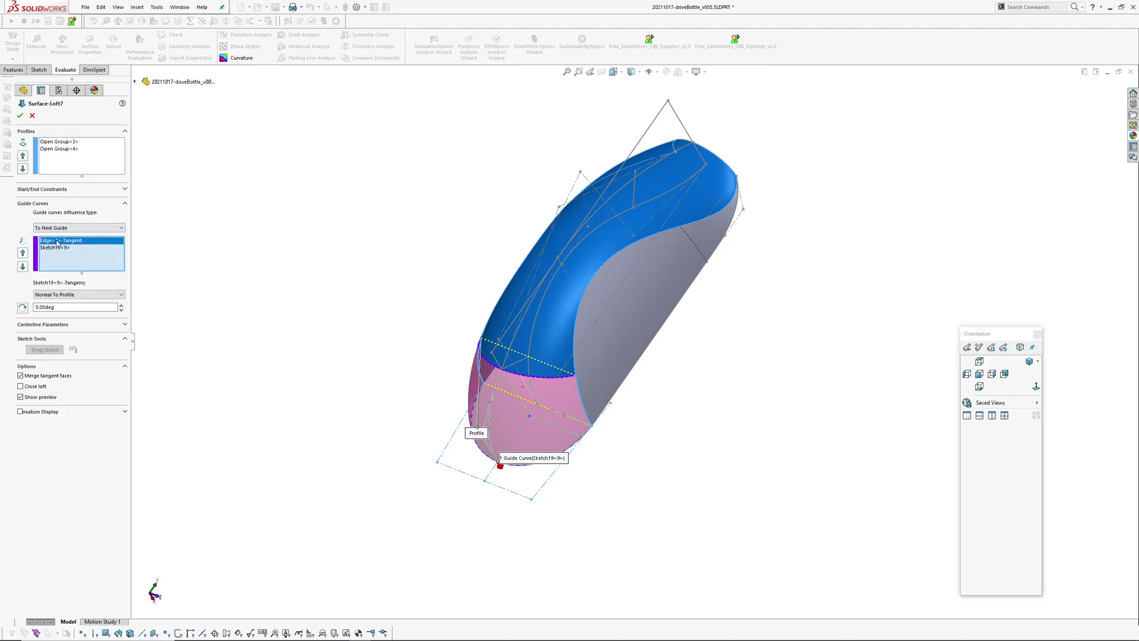
{"action": "left_click", "coordinate": [56, 247]}
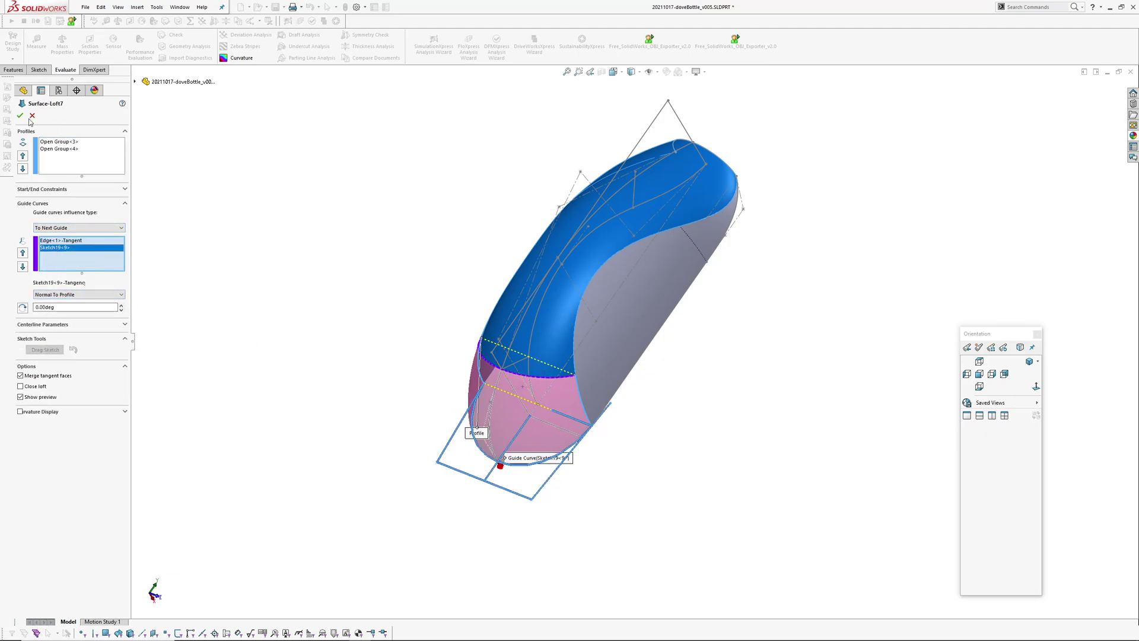
- Roll the history forward past Surface-Trim2 and turn the bottle to show its trimmed lower end
{"action": "middle_click_drag", "start_coordinate": [563, 380], "coordinate": [492, 349]}
{"action": "left_click_drag", "start_coordinate": [86, 452], "coordinate": [87, 460]}
{"action": "middle_click_drag", "start_coordinate": [534, 469], "coordinate": [499, 475]}
{"action": "key", "text": "ctrl+h"}
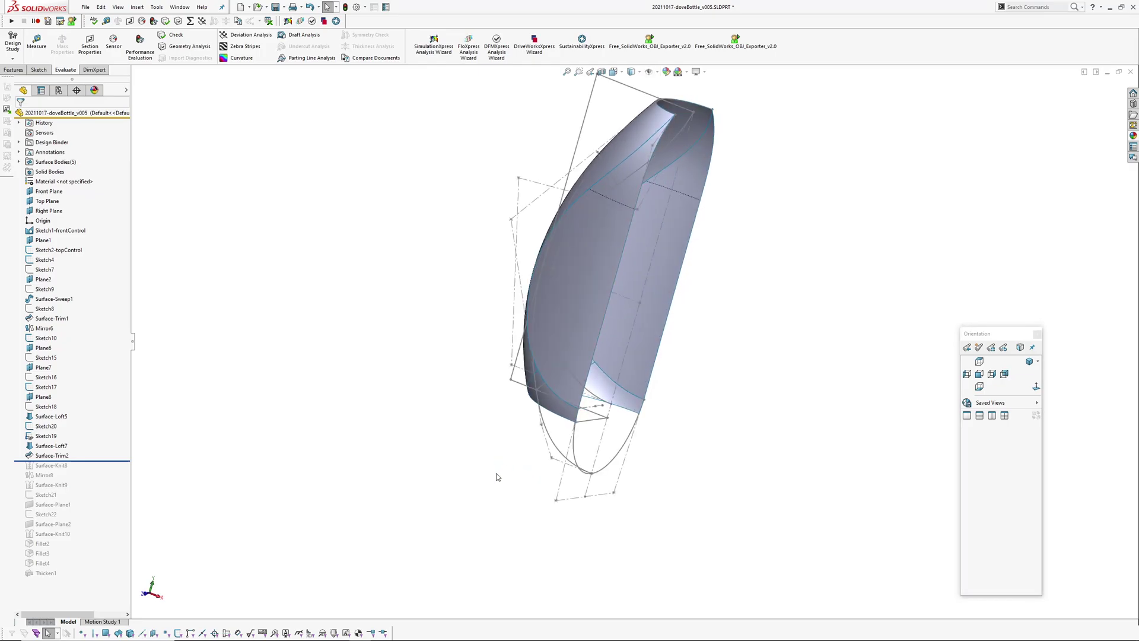
- Highlight the Top Plane with the sketches hidden, and examine the flat trimmed edge at the bottle's base
{"action": "mouse_move", "coordinate": [539, 432]}
{"action": "middle_mouse_down"}
{"action": "mouse_move", "coordinate": [506, 430]}
{"action": "mouse_move", "coordinate": [486, 403]}
{"action": "mouse_move", "coordinate": [506, 354]}
{"action": "mouse_move", "coordinate": [576, 377]}
{"action": "middle_mouse_up"}
{"action": "left_click", "coordinate": [486, 399]}
{"action": "key", "text": "ctrl+h"}
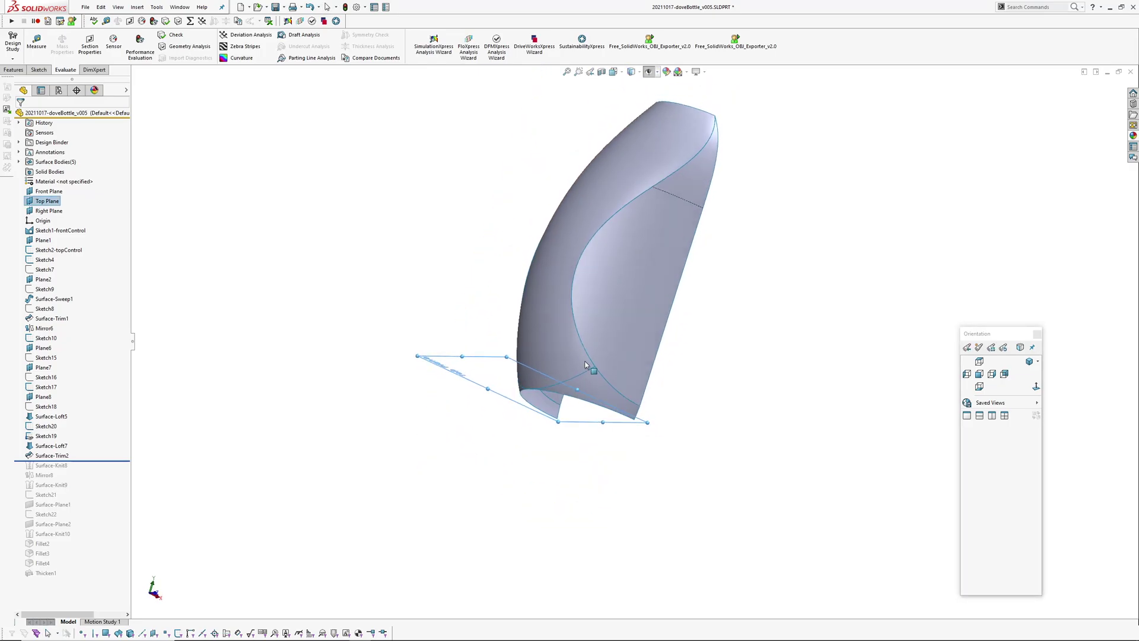
{"action": "scroll", "coordinate": [630, 399], "scroll_direction": "down", "scroll_amount": 2}
{"action": "middle_click_drag", "start_coordinate": [611, 398], "coordinate": [564, 332]}
{"action": "middle_click_drag", "start_coordinate": [588, 400], "coordinate": [588, 451]}
{"action": "left_click", "coordinate": [514, 486]}
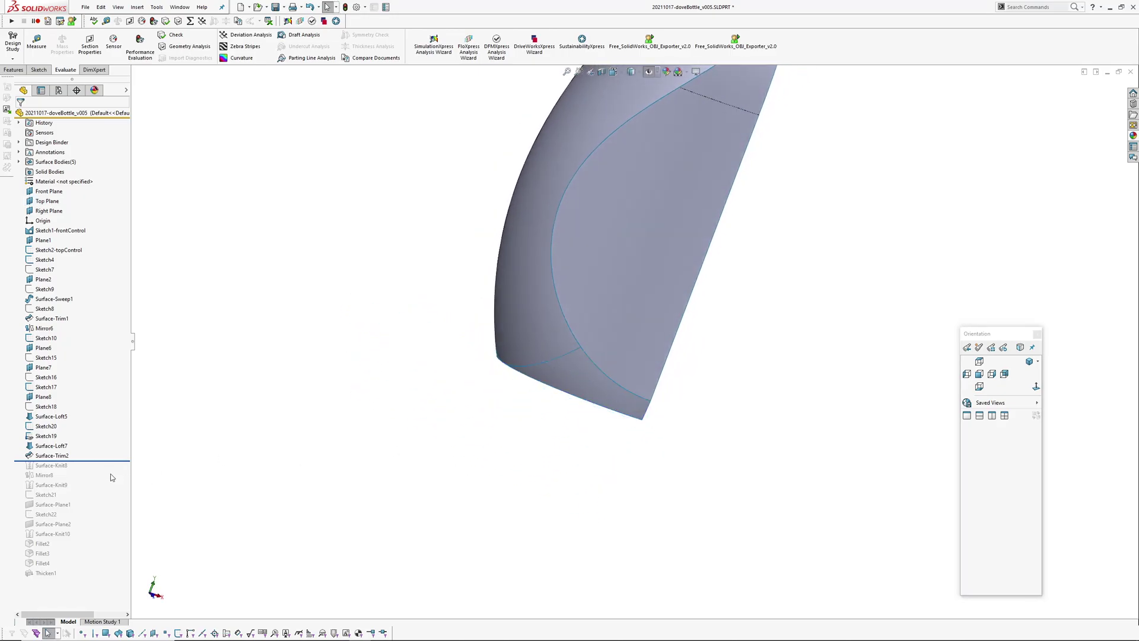
- Roll the history forward past Surface-Knit8 and highlight the knitted surface body
{"action": "left_click_drag", "start_coordinate": [102, 460], "coordinate": [102, 470]}
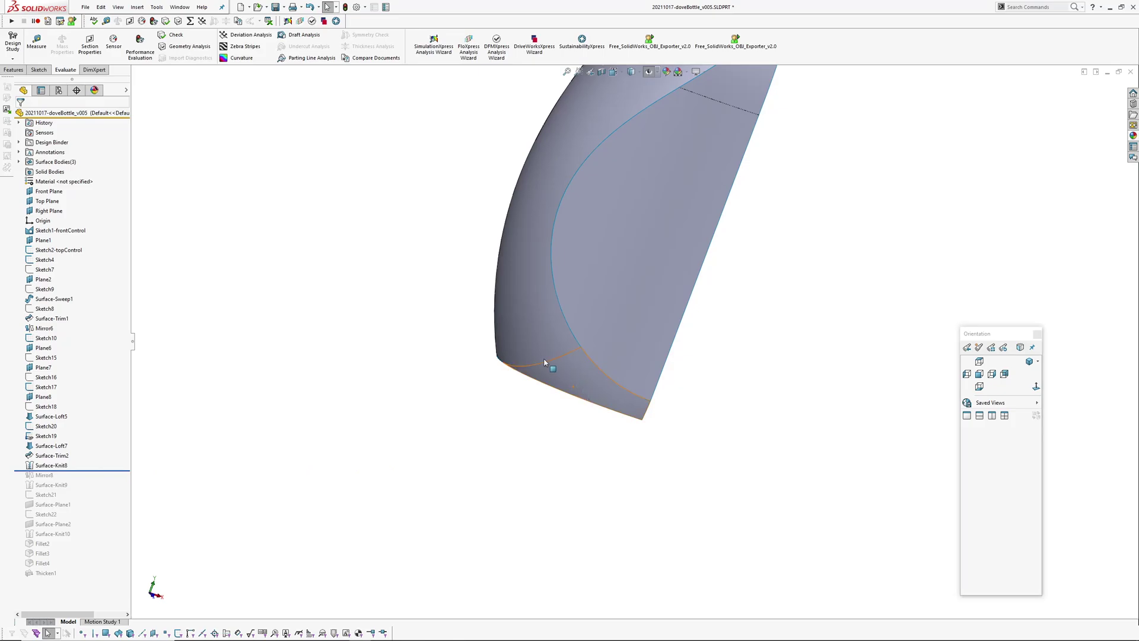
{"action": "middle_click_drag", "start_coordinate": [537, 360], "coordinate": [558, 473]}
{"action": "left_click", "coordinate": [58, 465]}
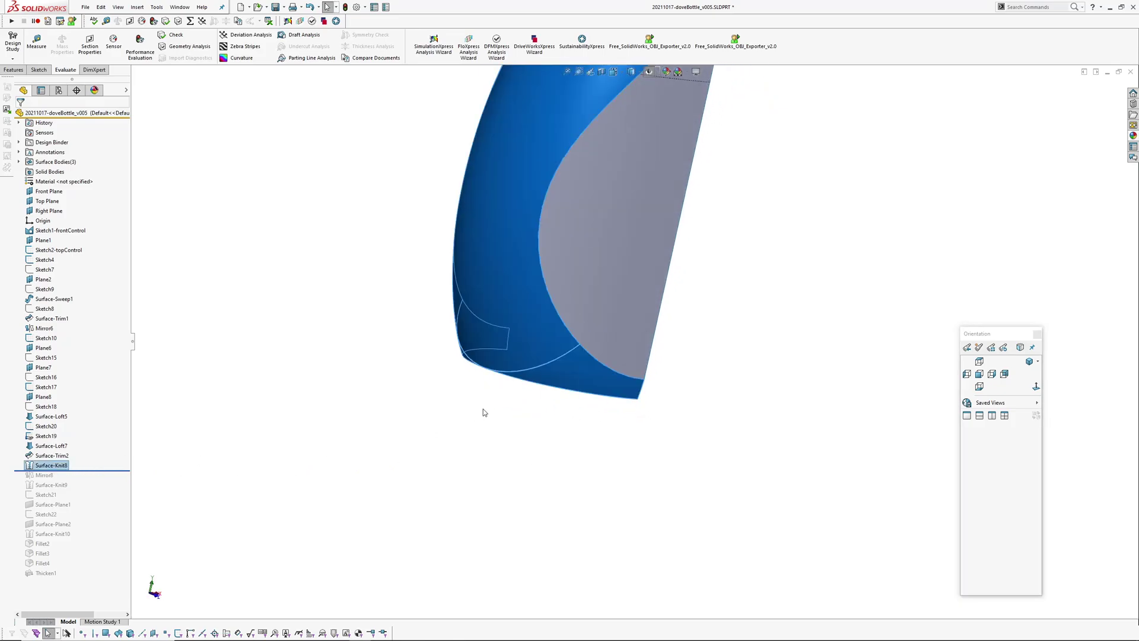
- Examine the knitted body's main loft face and lower loft face individually, and clear the selection
{"action": "scroll", "coordinate": [483, 408], "scroll_direction": "up", "scroll_amount": 4}
{"action": "middle_click_drag", "start_coordinate": [629, 282], "coordinate": [582, 330], "text": "ctrl"}
{"action": "middle_click_drag", "start_coordinate": [581, 330], "coordinate": [485, 297]}
{"action": "middle_click_drag", "start_coordinate": [531, 385], "coordinate": [643, 328]}
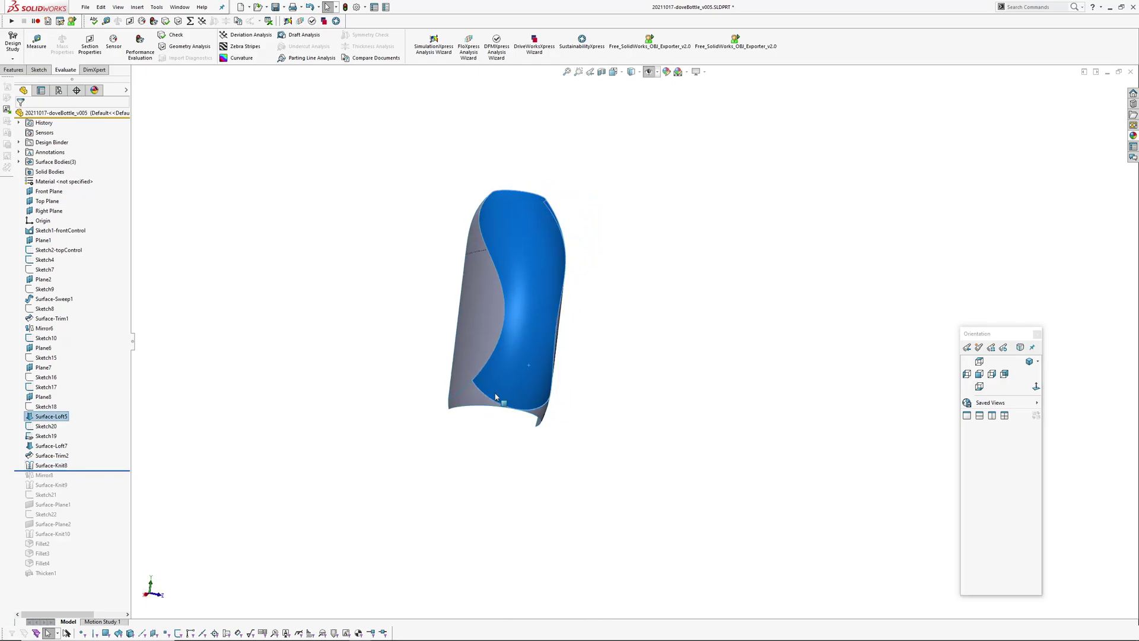
{"action": "left_click", "coordinate": [462, 386]}
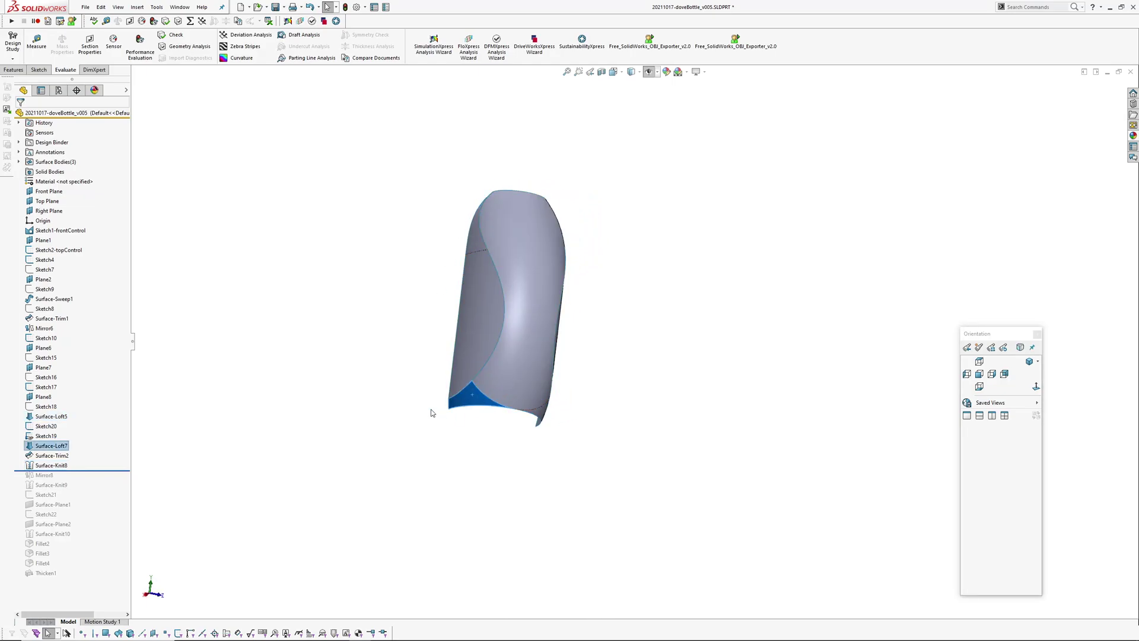
{"action": "left_click", "coordinate": [349, 419]}
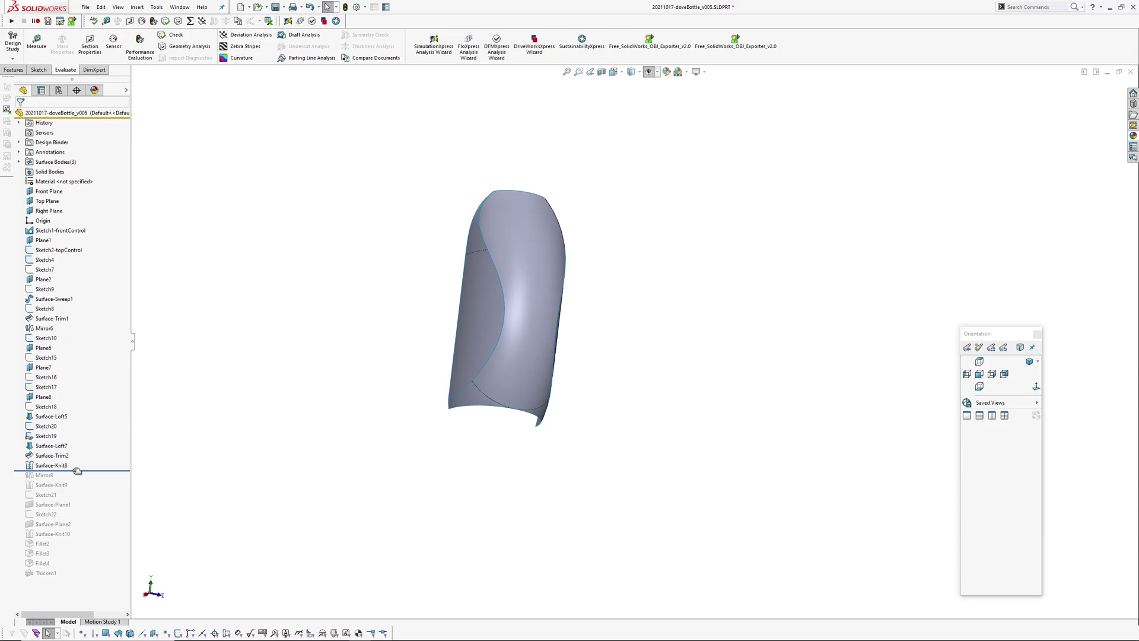
- Roll the history forward past Mirror8 and Surface-Knit9, turning the bottle to show its front
{"action": "left_click_drag", "start_coordinate": [80, 469], "coordinate": [80, 480]}
{"action": "middle_click_drag", "start_coordinate": [498, 433], "coordinate": [267, 451]}
{"action": "left_click_drag", "start_coordinate": [90, 481], "coordinate": [85, 489]}
- Open the Surface-Knit9 definition to examine its selected surfaces and merge option, and cancel out of it
{"action": "left_click", "coordinate": [62, 487]}
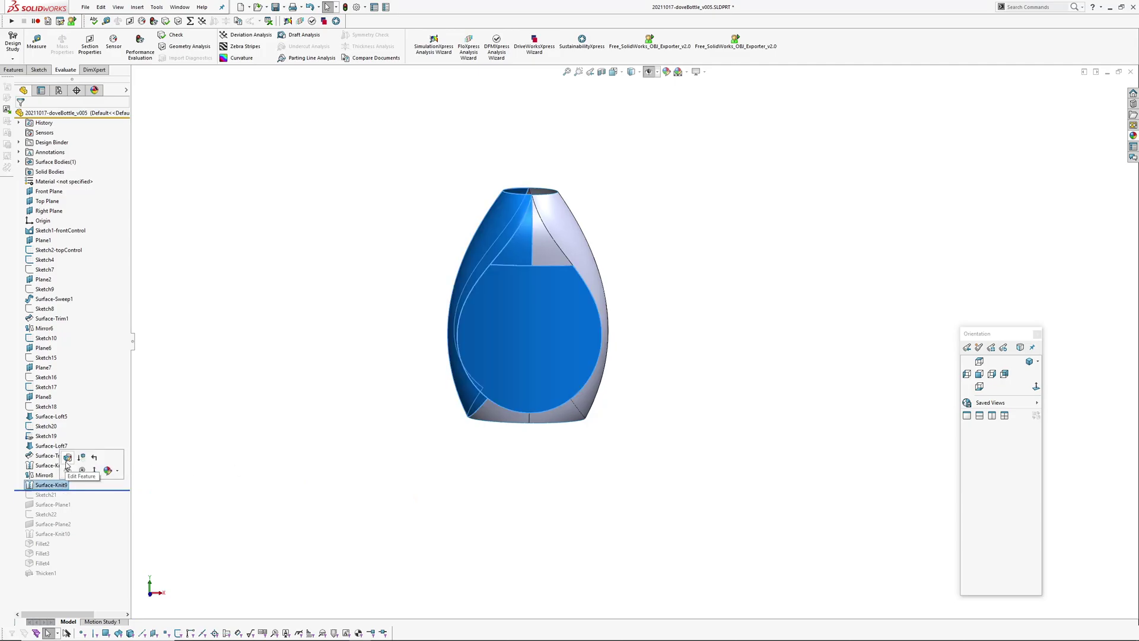
{"action": "left_click", "coordinate": [70, 462]}
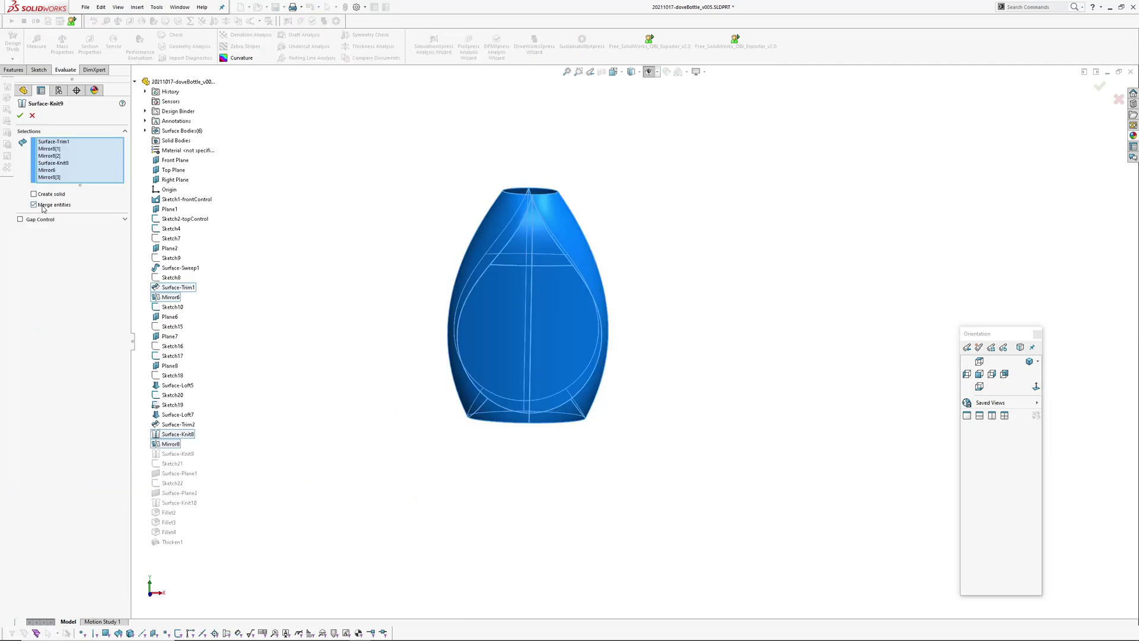
{"action": "left_click", "coordinate": [34, 116]}
- Examine the bottle's open base, roll the history forward past Surface-Plane1, and highlight that planar surface
{"action": "middle_click_drag", "start_coordinate": [427, 428], "coordinate": [559, 290]}
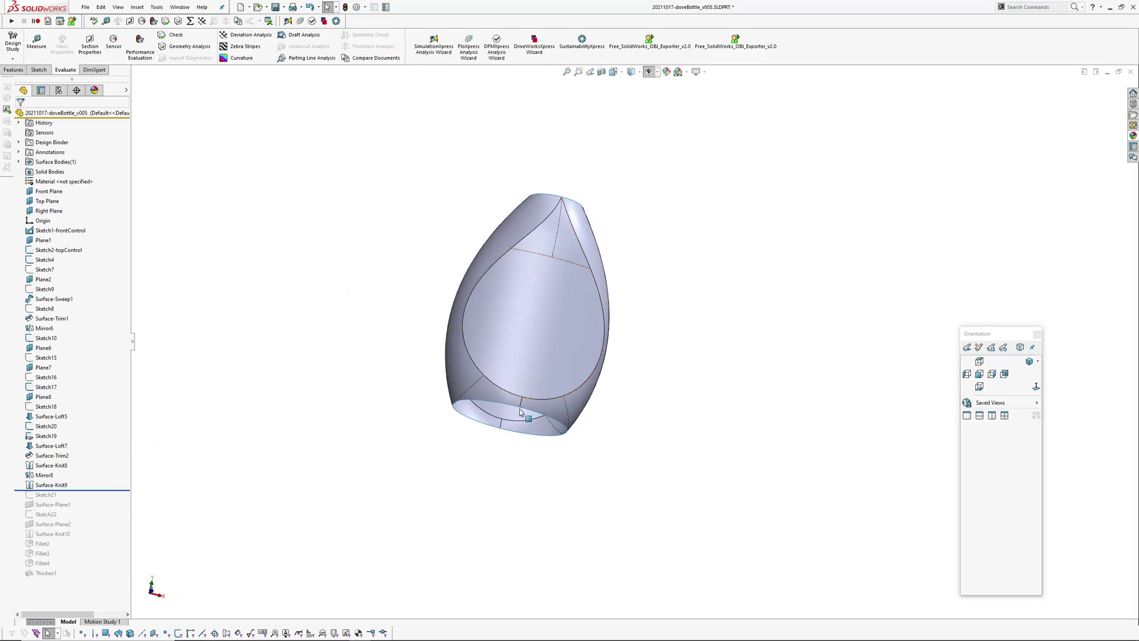
{"action": "middle_click_drag", "start_coordinate": [539, 308], "coordinate": [509, 335]}
{"action": "middle_click_drag", "start_coordinate": [494, 277], "coordinate": [510, 336]}
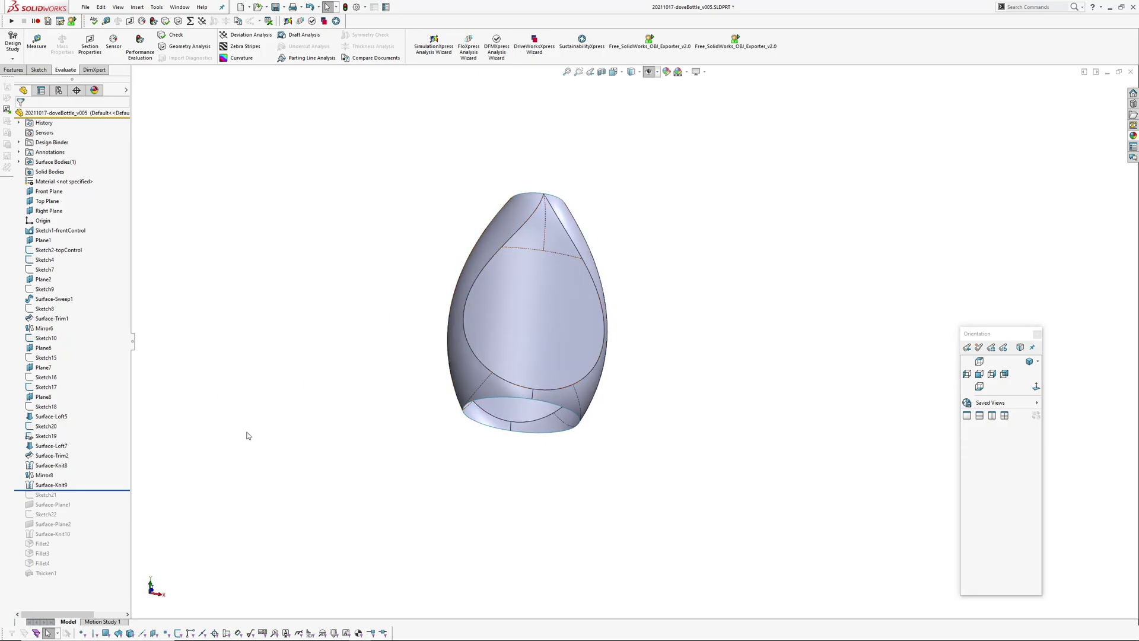
{"action": "left_click_drag", "start_coordinate": [95, 491], "coordinate": [95, 509]}
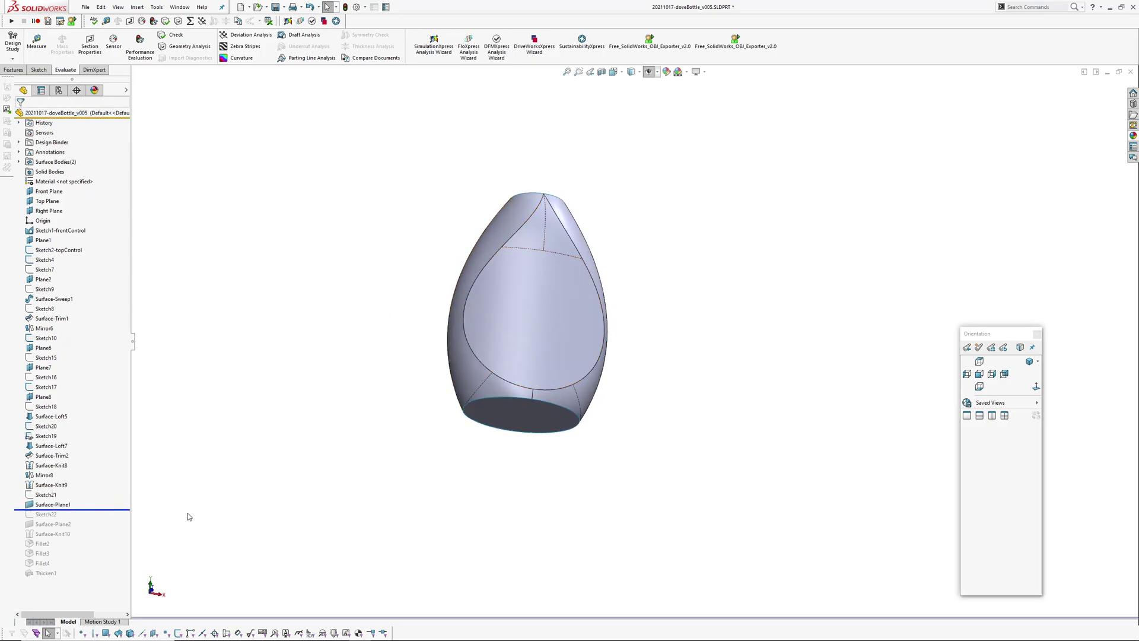
{"action": "middle_click_drag", "start_coordinate": [446, 479], "coordinate": [173, 479]}
{"action": "left_click", "coordinate": [33, 506]}
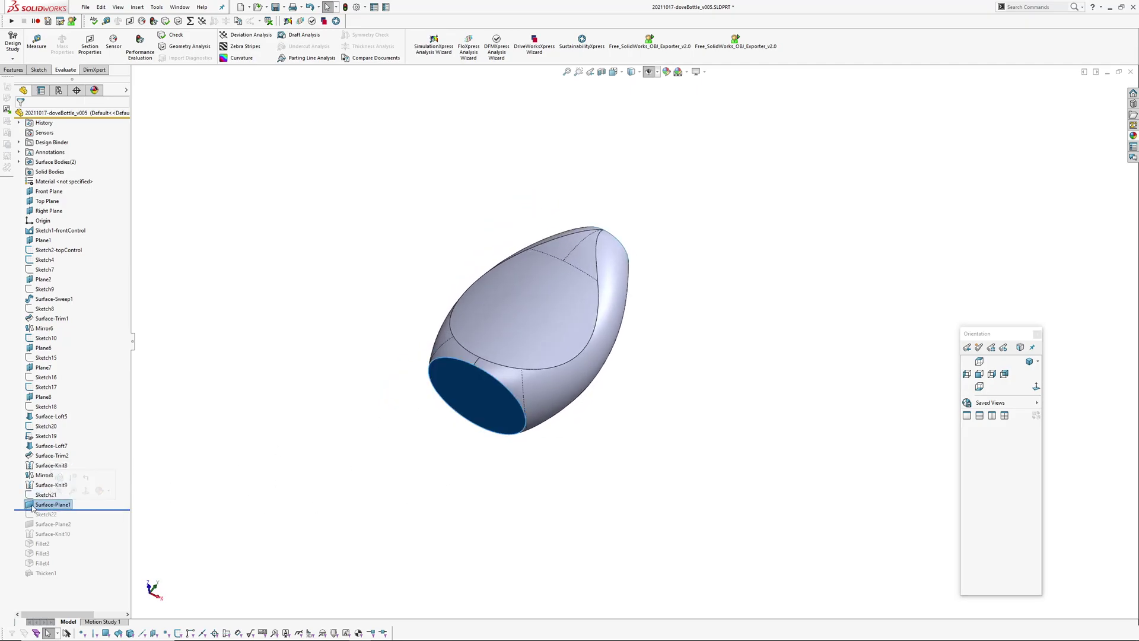
- Roll the history forward past Surface-Plane2 and Surface-Knit10, and examine the closed bottle from its base
{"action": "left_click_drag", "start_coordinate": [86, 530], "coordinate": [88, 529]}
{"action": "middle_click_drag", "start_coordinate": [424, 470], "coordinate": [566, 278]}
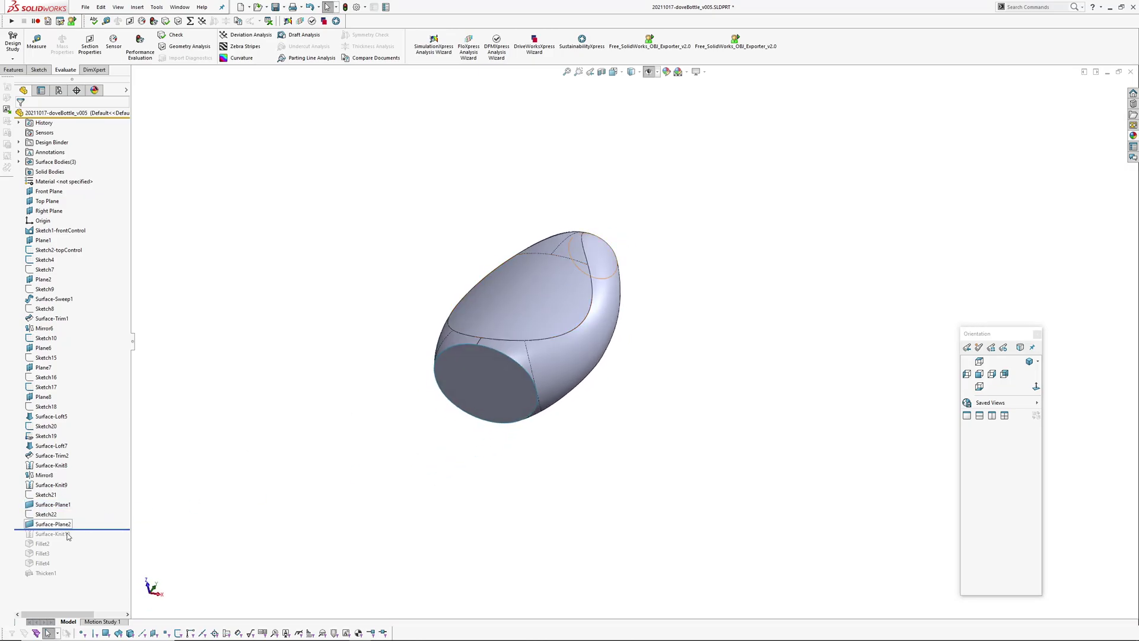
{"action": "left_click_drag", "start_coordinate": [87, 534], "coordinate": [87, 538]}
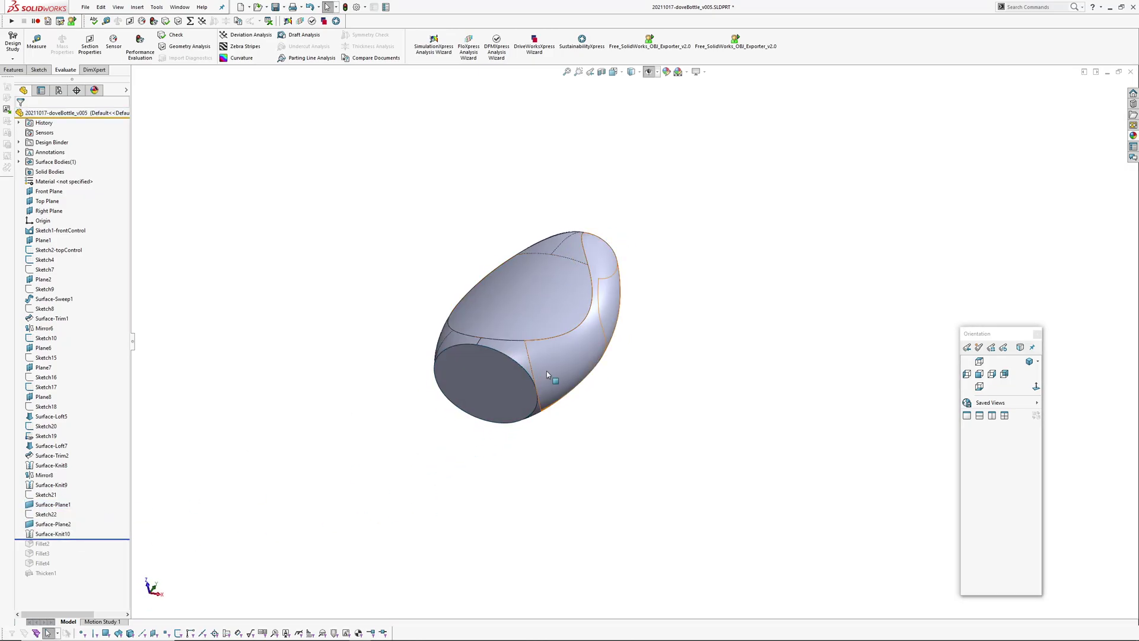
{"action": "middle_click_drag", "start_coordinate": [582, 359], "coordinate": [616, 410]}
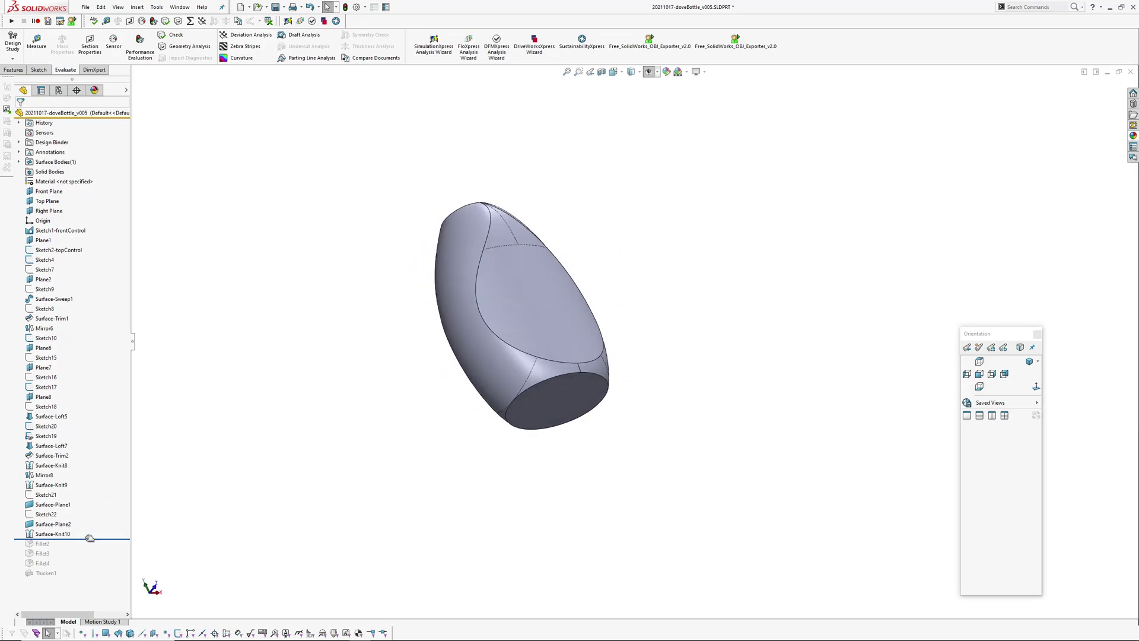
- Roll the history forward to the end, past the three fillets and Thicken1, and examine the finished bottle from several sides
{"action": "left_click_drag", "start_coordinate": [90, 538], "coordinate": [86, 575]}
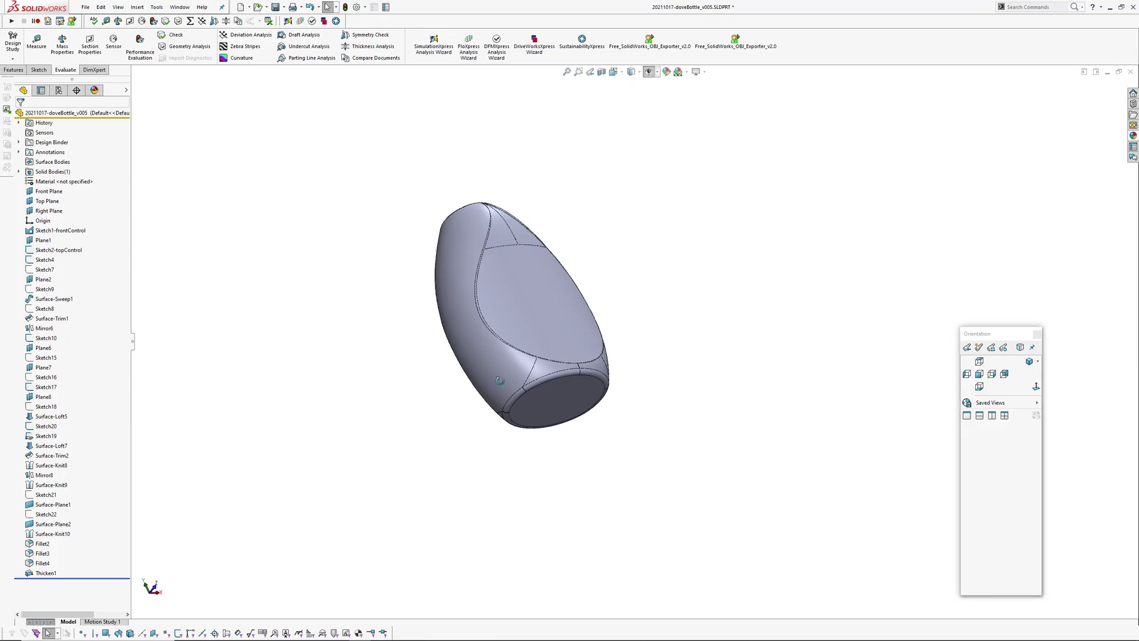
{"action": "middle_click_drag", "start_coordinate": [533, 538], "coordinate": [480, 489]}
{"action": "scroll", "coordinate": [554, 396], "scroll_direction": "down", "scroll_amount": 3}
{"action": "middle_click_drag", "start_coordinate": [551, 376], "coordinate": [388, 348]}
{"action": "scroll", "coordinate": [503, 274], "scroll_direction": "up", "scroll_amount": 3}
{"action": "middle_click_drag", "start_coordinate": [506, 277], "coordinate": [682, 410]}
{"action": "scroll", "coordinate": [517, 163], "scroll_direction": "down", "scroll_amount": 2}
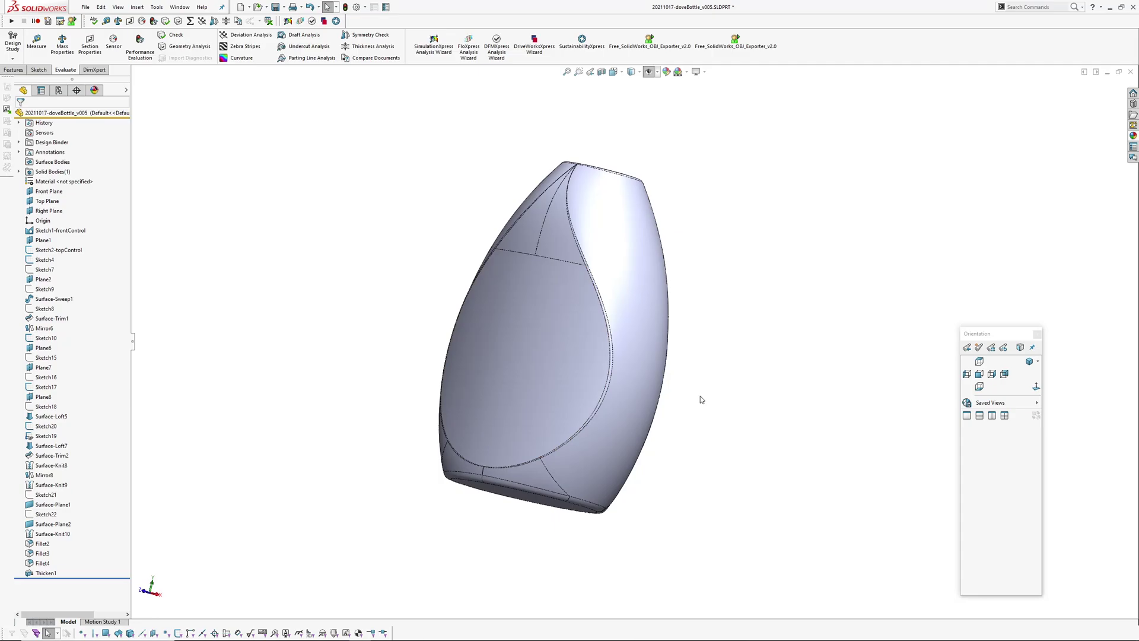